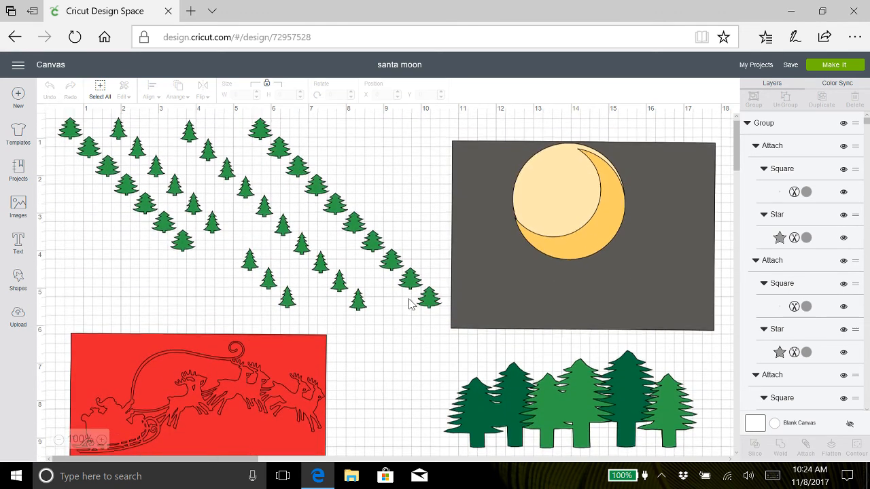
# - Look over all parts of the santa moon design: the trees, moon background, red Santa sleigh panel and grey stars
pyautogui.scroll(-4, 410, 304)
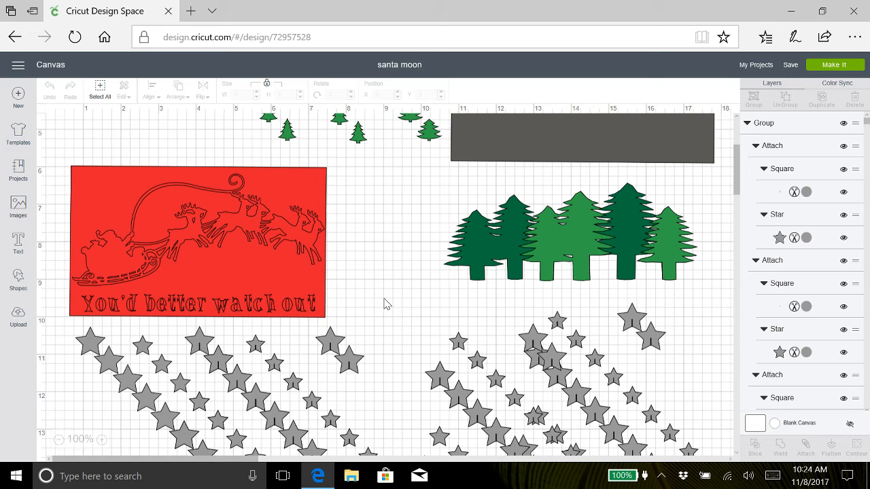
pyautogui.scroll(-3, 385, 304)
pyautogui.scroll(3, 385, 304)
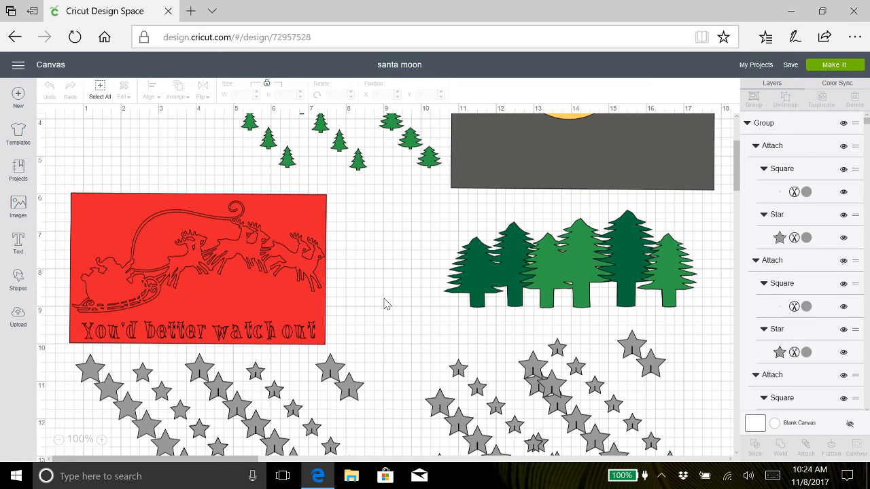
pyautogui.scroll(3, 384, 304)
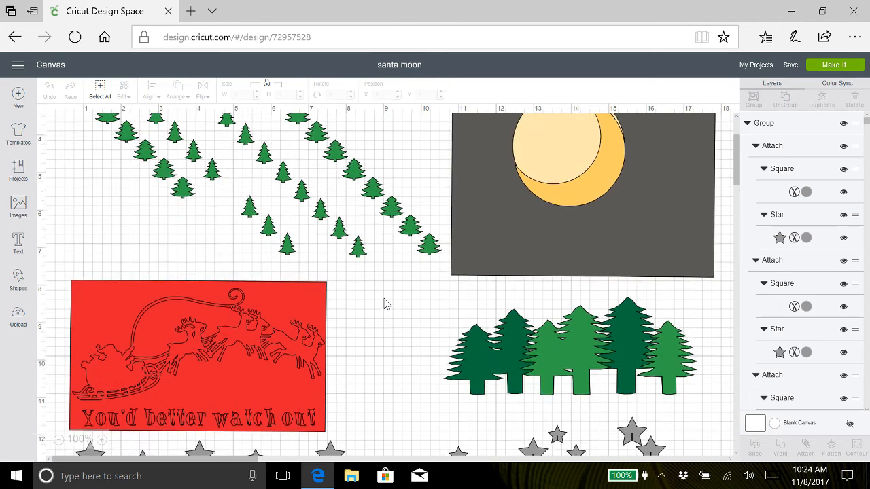
pyautogui.scroll(-4, 385, 303)
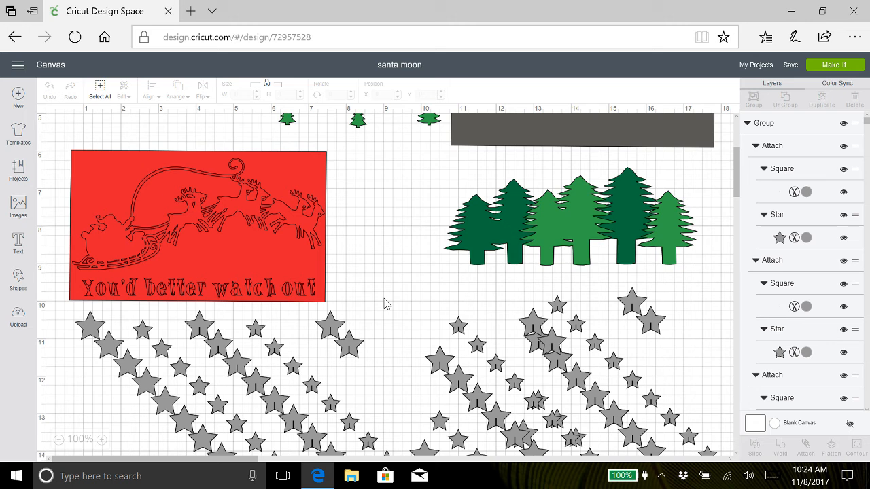
pyautogui.scroll(-2, 385, 304)
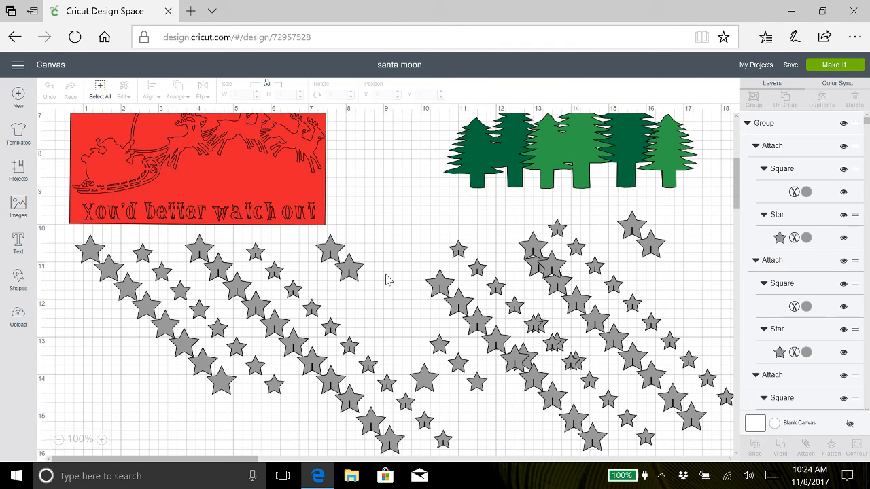
pyautogui.scroll(2, 387, 280)
pyautogui.scroll(3, 385, 279)
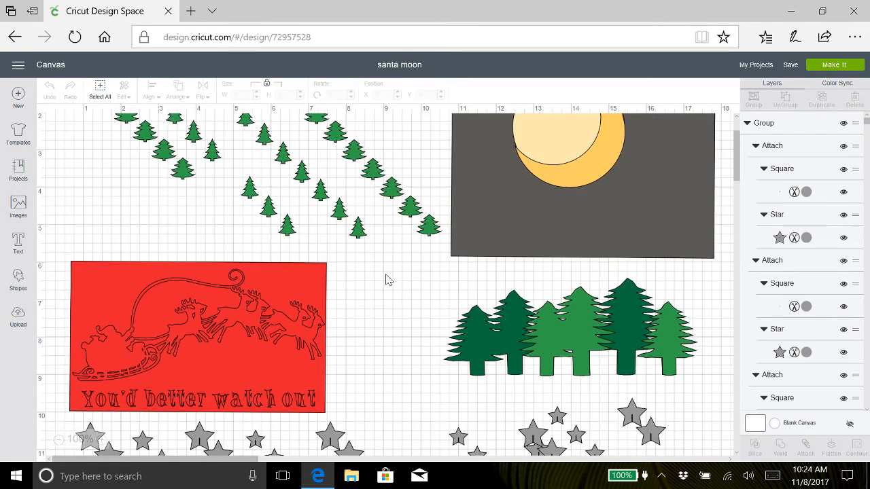
pyautogui.scroll(-1, 385, 280)
pyautogui.scroll(-1, 386, 279)
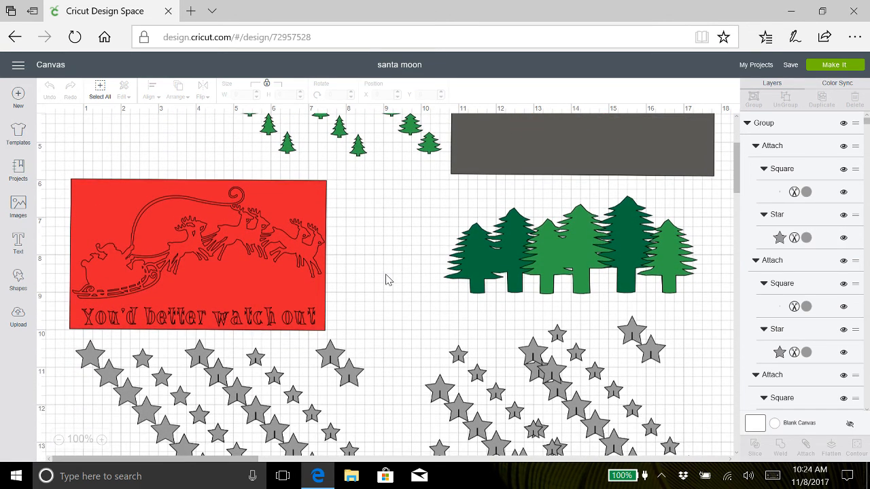
pyautogui.scroll(-3, 385, 279)
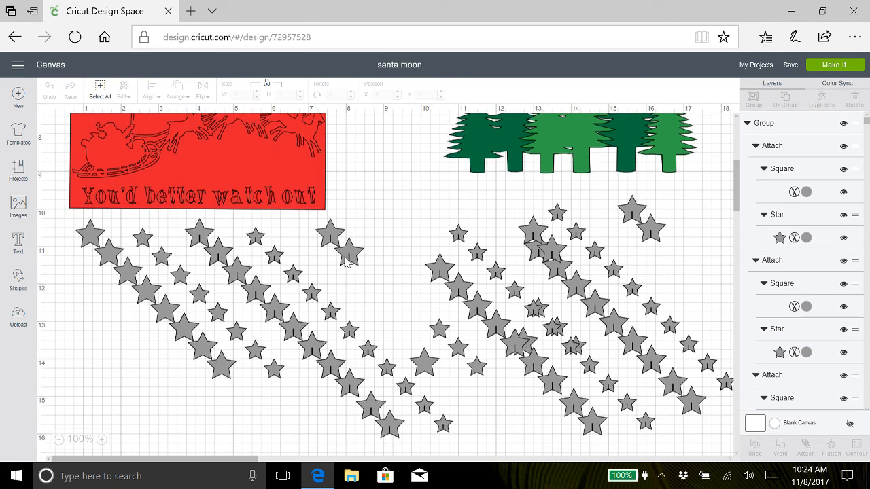
pyautogui.scroll(7, 379, 275)
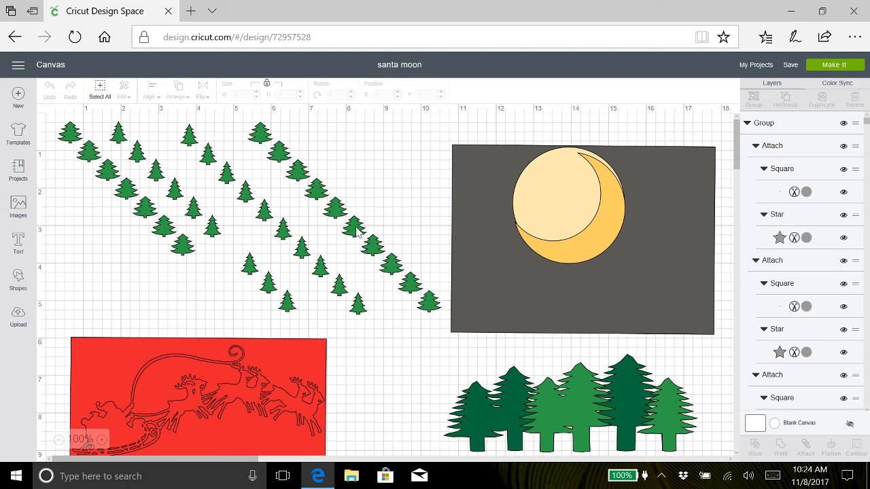
pyautogui.scroll(-4, 379, 316)
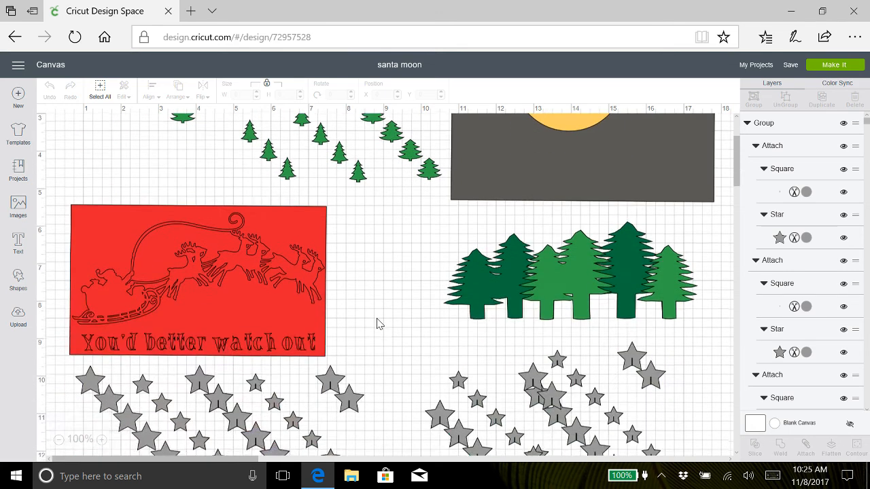
pyautogui.scroll(-2, 378, 323)
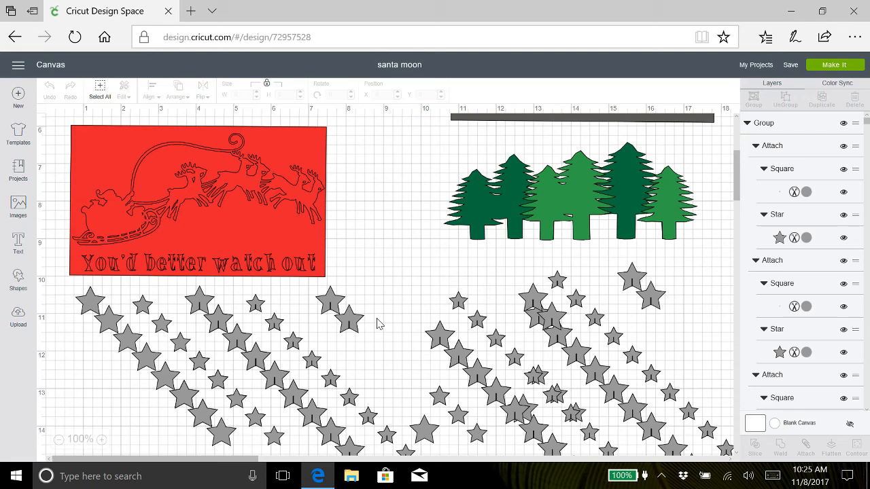
pyautogui.scroll(6, 378, 324)
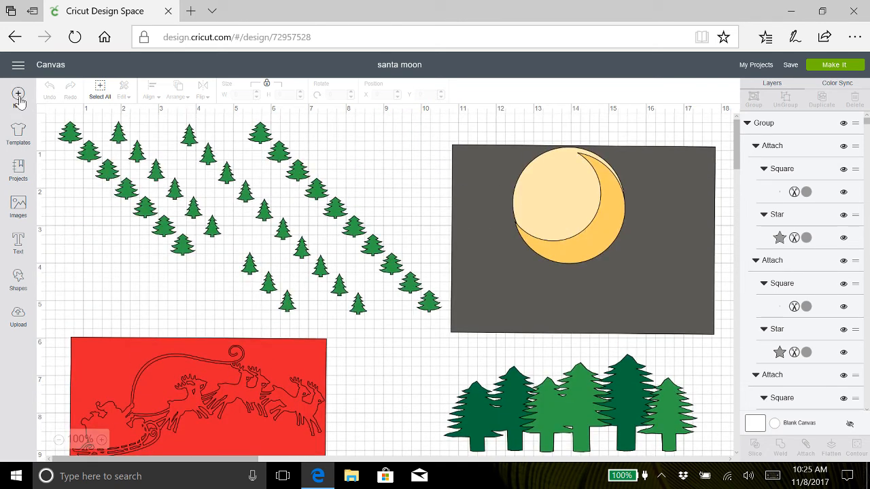
# - Start a new blank project
pyautogui.click(18, 96)
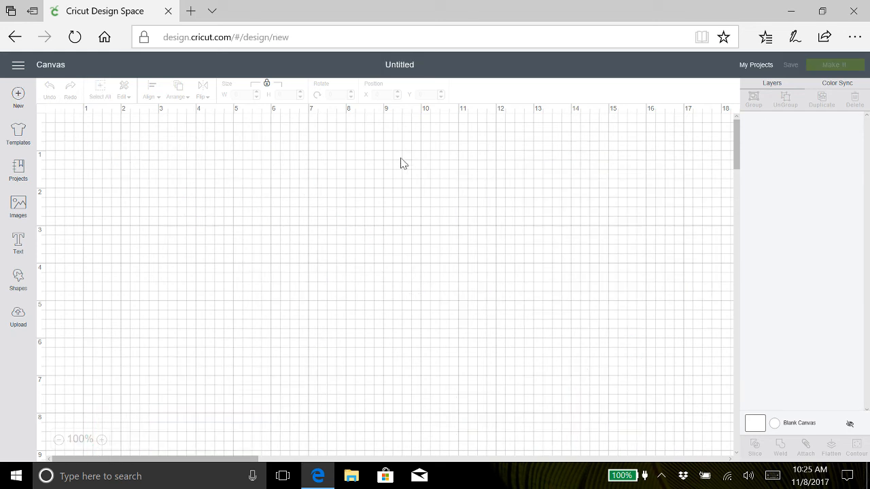
pyautogui.click(17, 208)
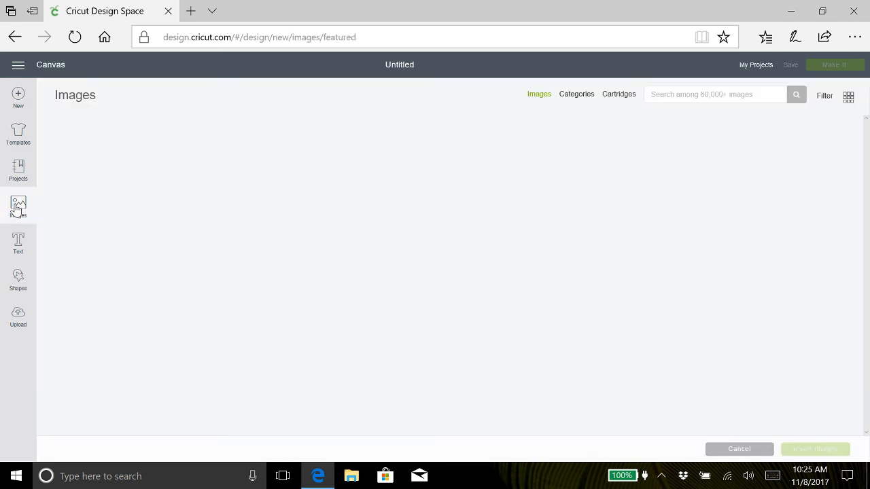
pyautogui.click(17, 208)
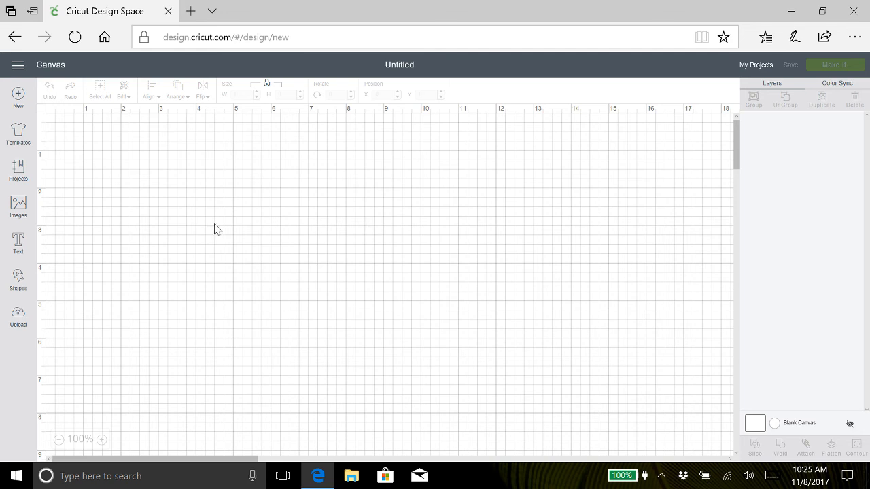
# - Search the image library for "santa"
pyautogui.click(17, 206)
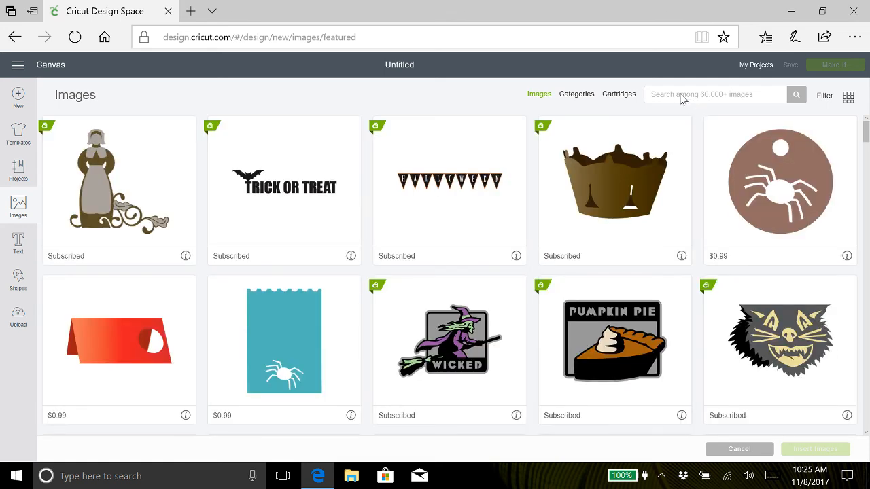
pyautogui.click(676, 95)
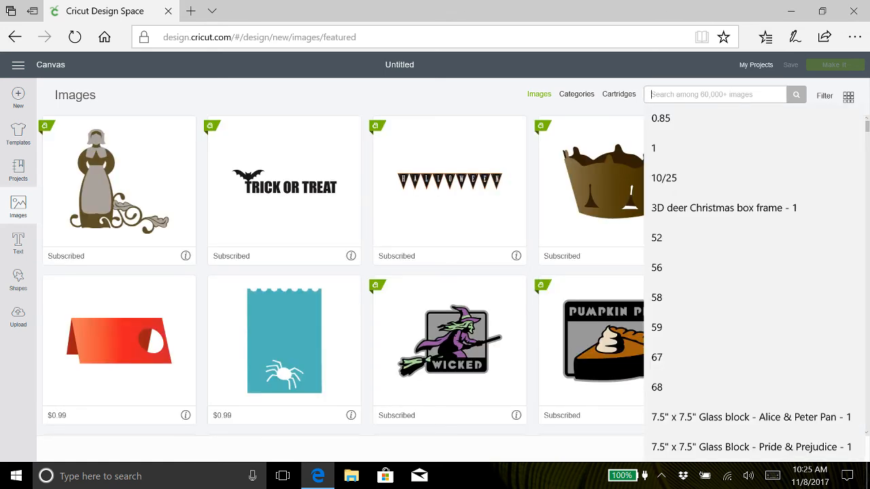
pyautogui.write('santa')
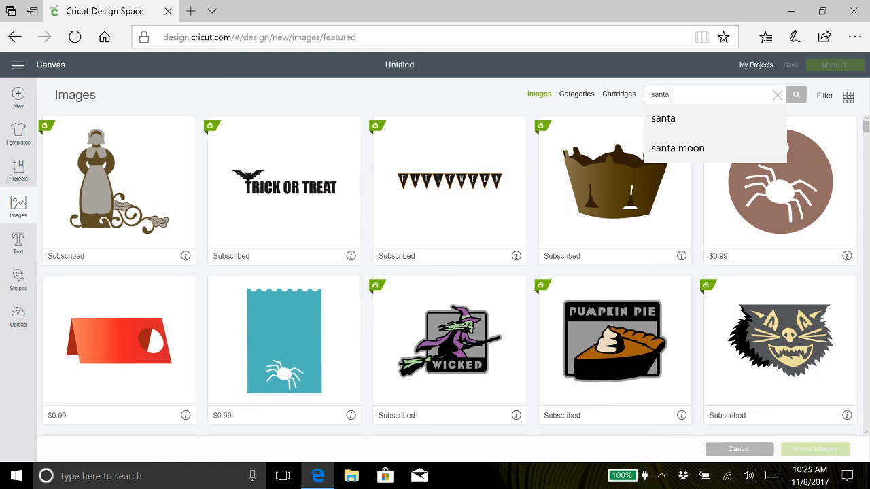
pyautogui.press('Return')
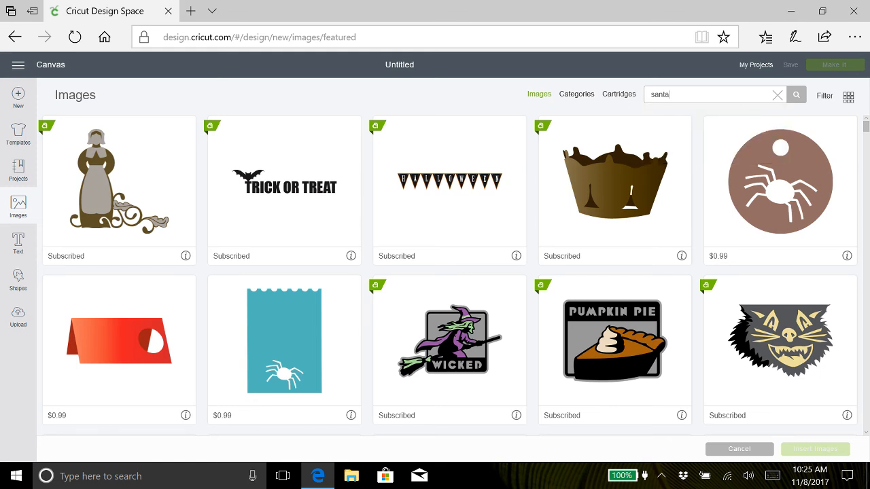
pyautogui.click(796, 100)
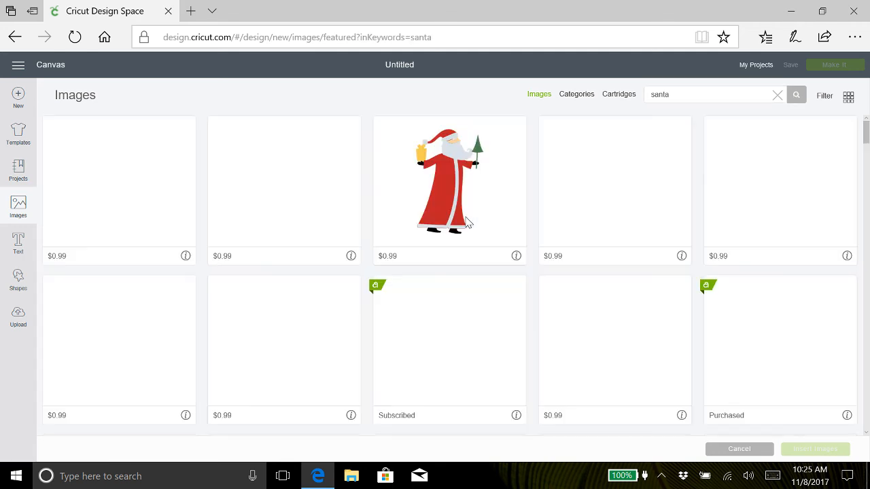
# - Look through the santa image results, selecting the blue card with the small white Santa cutout along the way
pyautogui.scroll(-2, 466, 223)
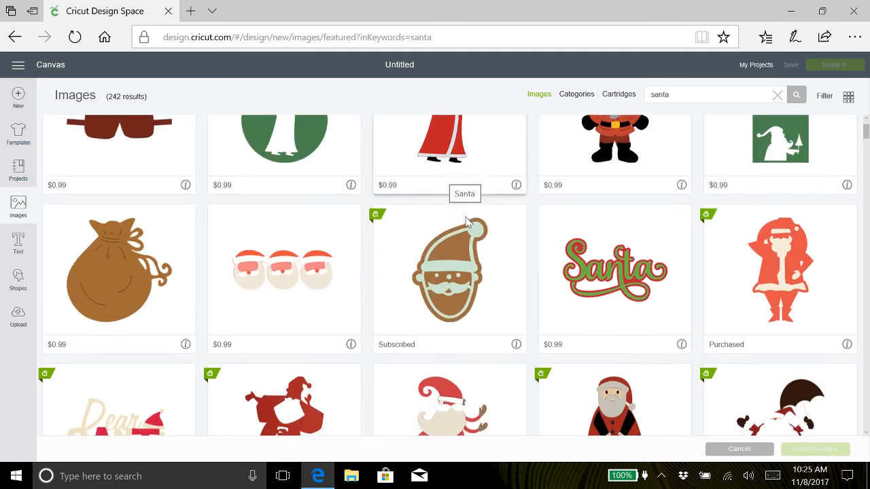
pyautogui.scroll(-5, 466, 223)
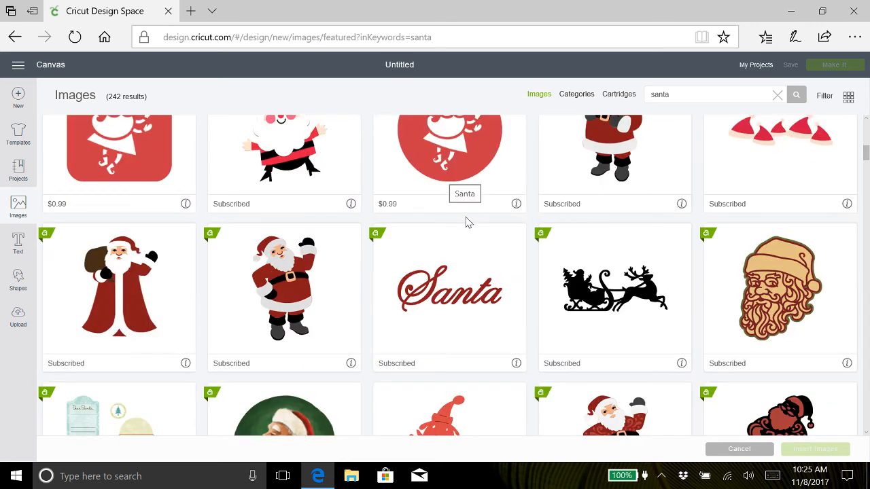
pyautogui.scroll(-2, 466, 223)
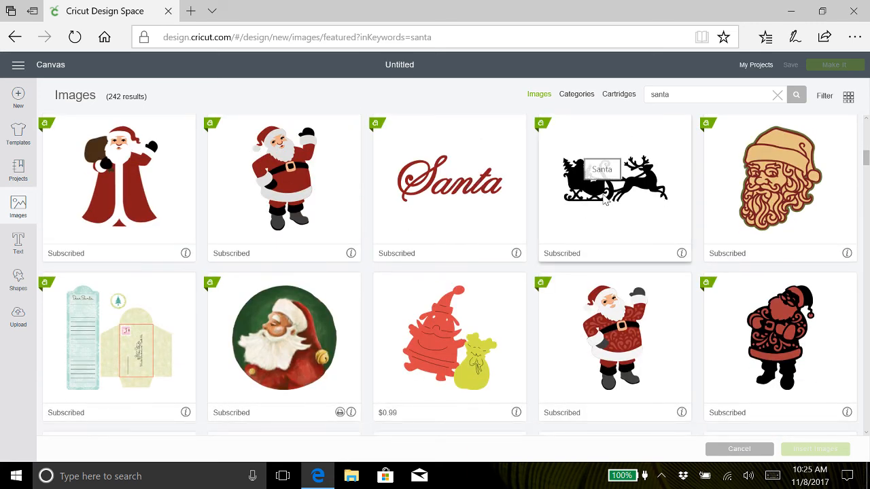
pyautogui.scroll(-1, 468, 219)
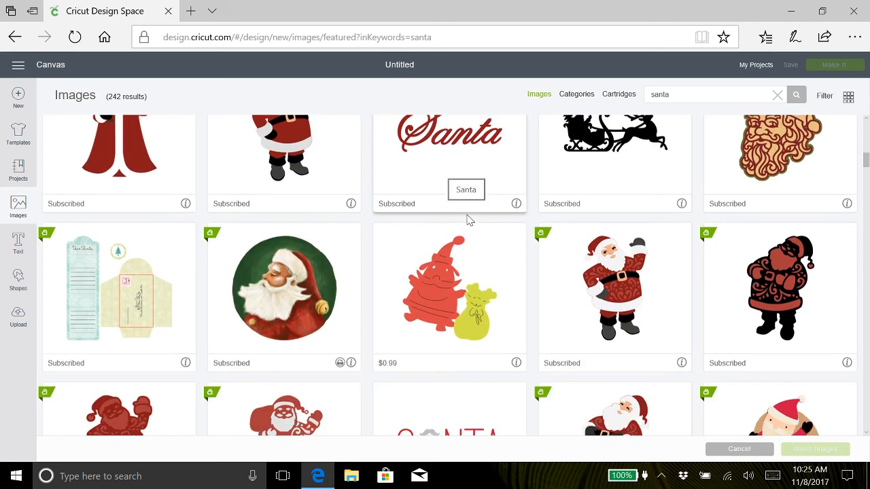
pyautogui.scroll(-5, 469, 219)
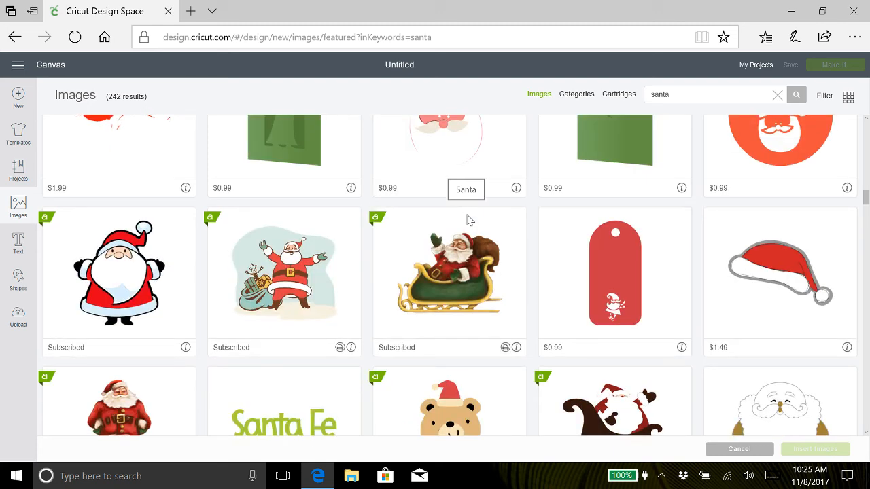
pyautogui.scroll(-3, 468, 220)
pyautogui.click(467, 219)
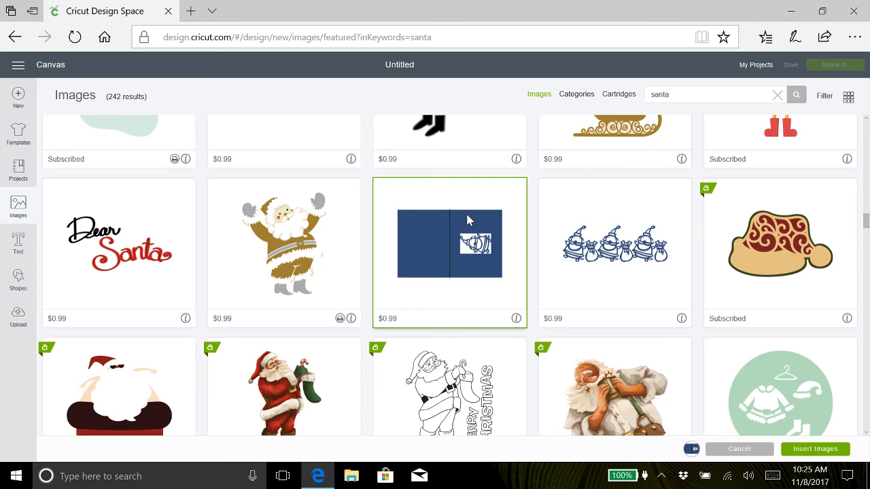
pyautogui.scroll(-10, 467, 219)
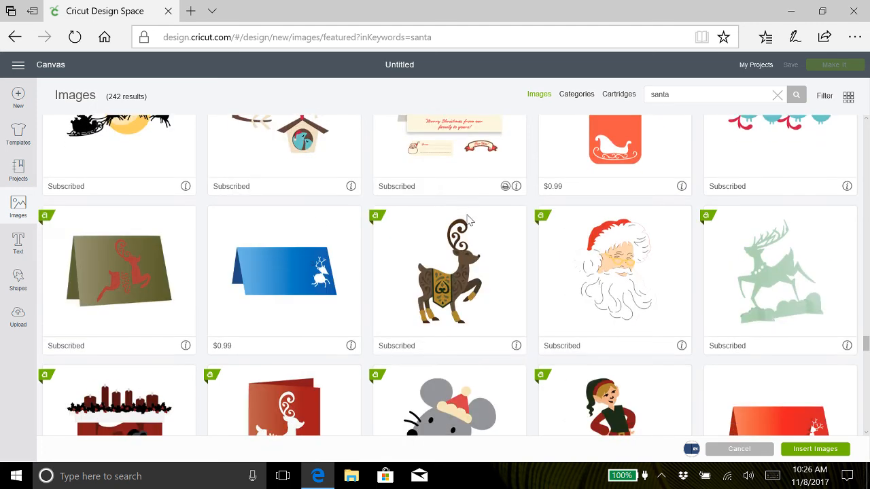
pyautogui.scroll(-3, 467, 220)
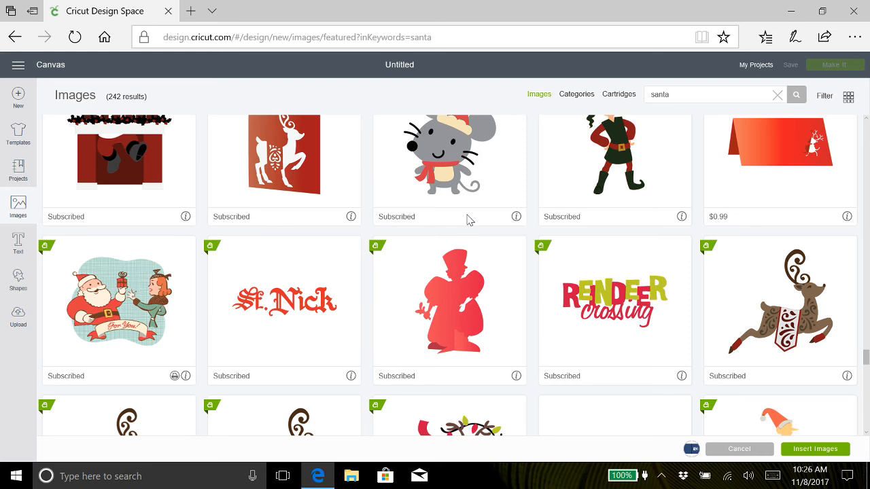
pyautogui.scroll(15, 467, 219)
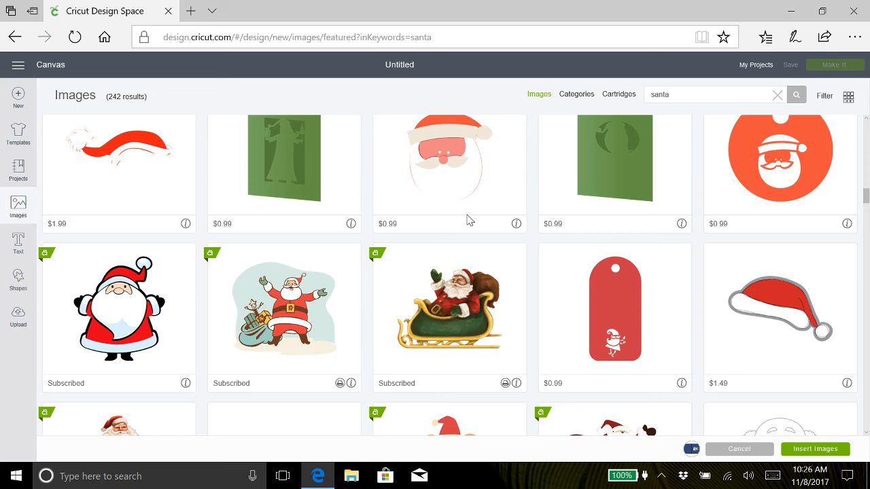
pyautogui.scroll(5, 468, 219)
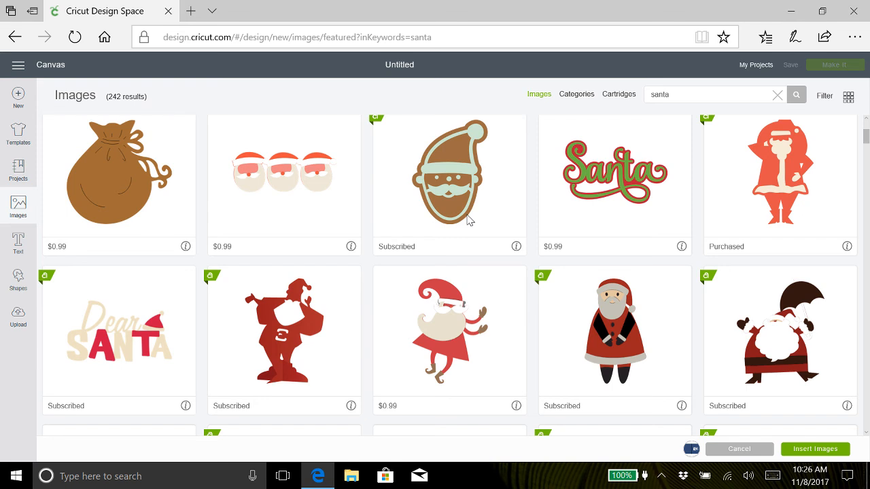
# - Search the image library for "christmas" instead
pyautogui.scroll(3, 468, 220)
pyautogui.click(646, 96)
pyautogui.write('c')
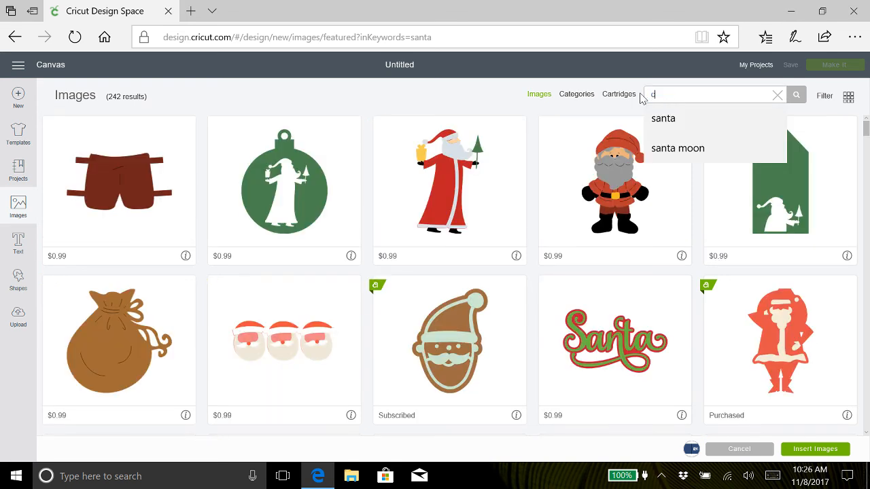
pyautogui.write('hristmas')
pyautogui.press('Return')
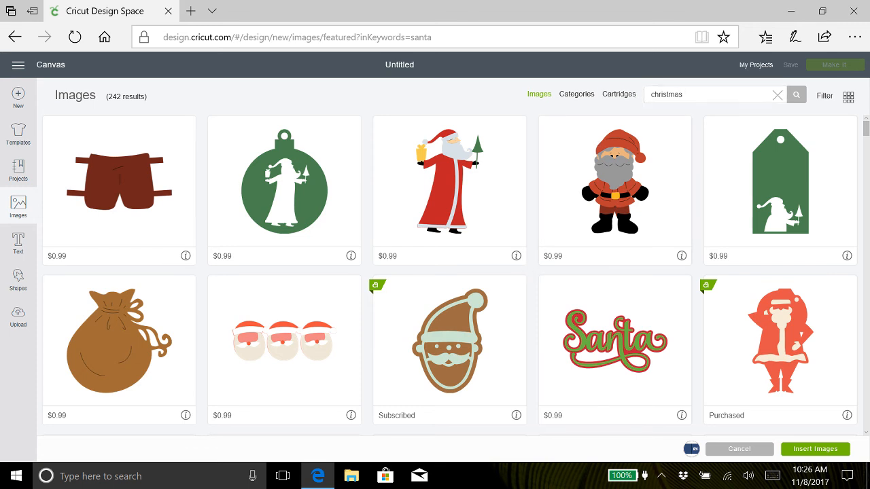
pyautogui.click(794, 96)
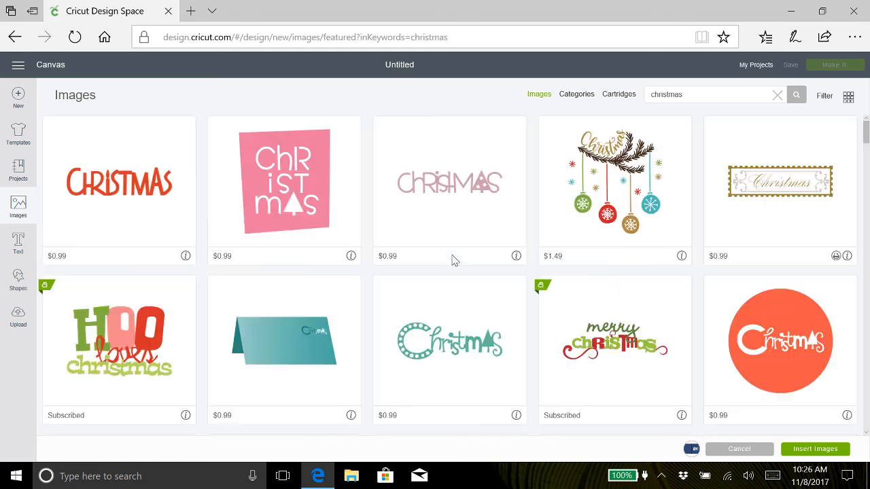
# - Look through the christmas image results and search the library for "reindeer" instead
pyautogui.scroll(-7, 454, 261)
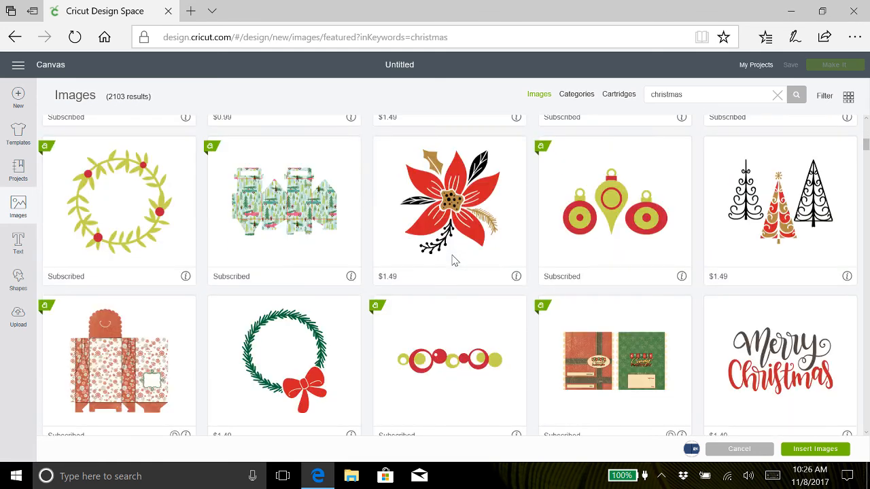
pyautogui.scroll(-5, 454, 261)
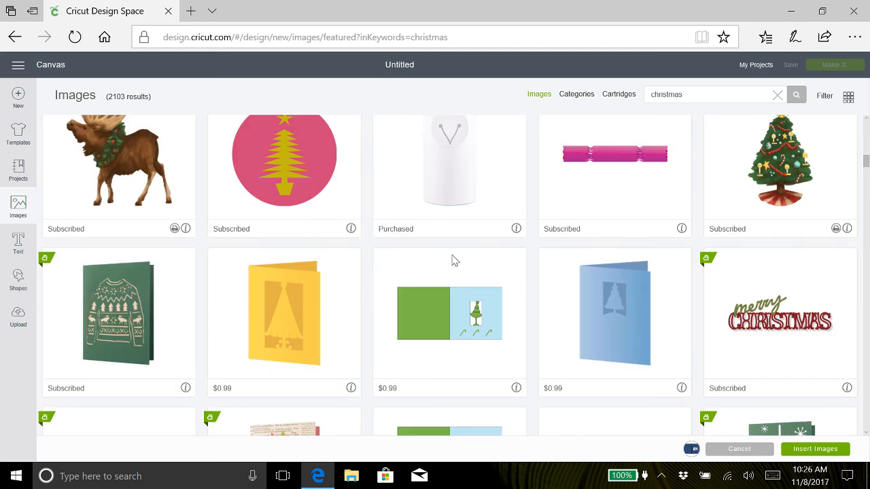
pyautogui.scroll(-5, 454, 261)
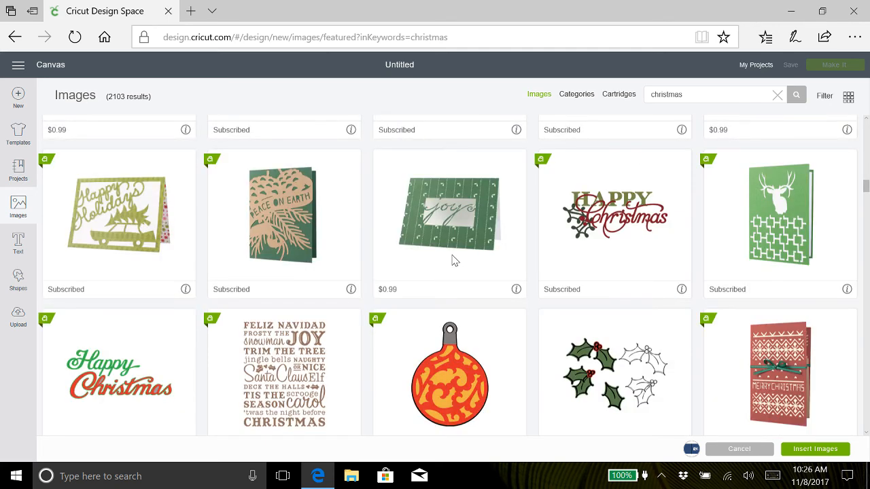
pyautogui.scroll(-5, 454, 261)
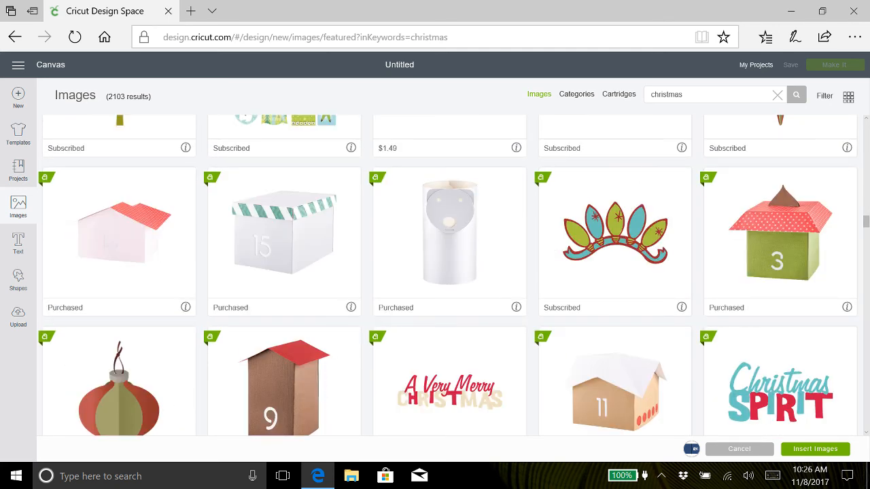
pyautogui.click(647, 96)
pyautogui.write('reindeer')
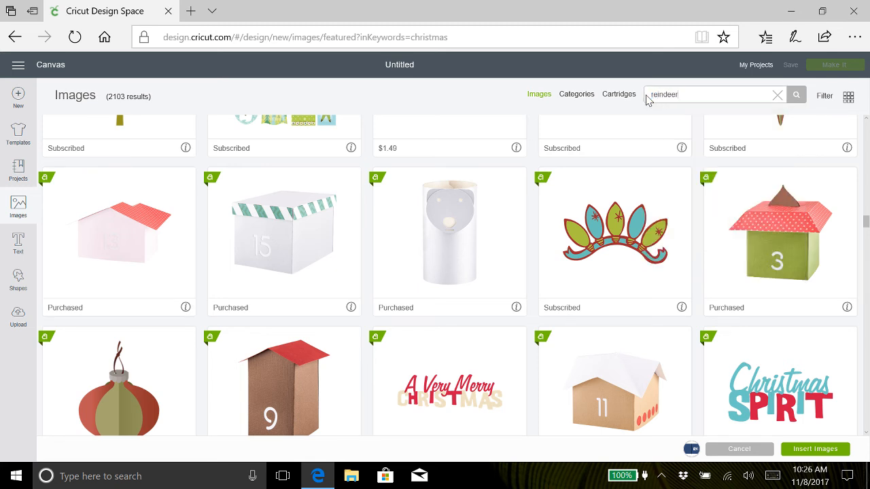
pyautogui.click(795, 96)
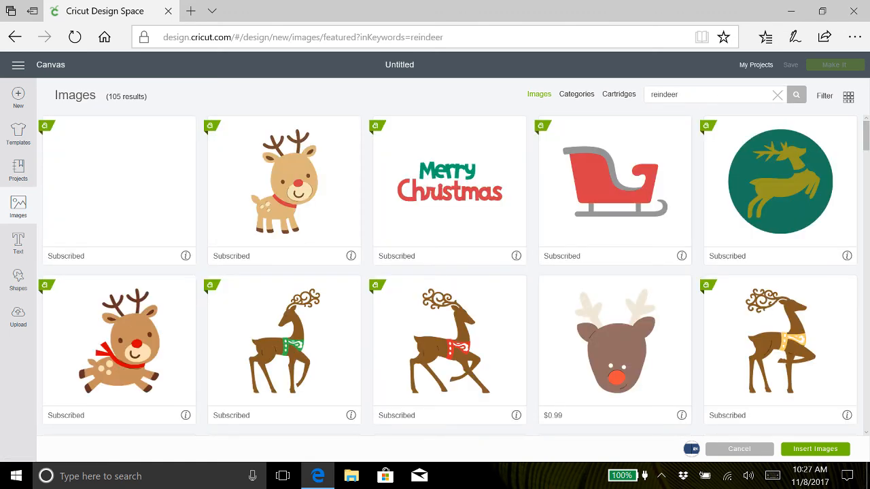
# - Select the Santa's Sleigh image with the moon from the reindeer results and insert the selected images onto the canvas
pyautogui.scroll(-2, 487, 265)
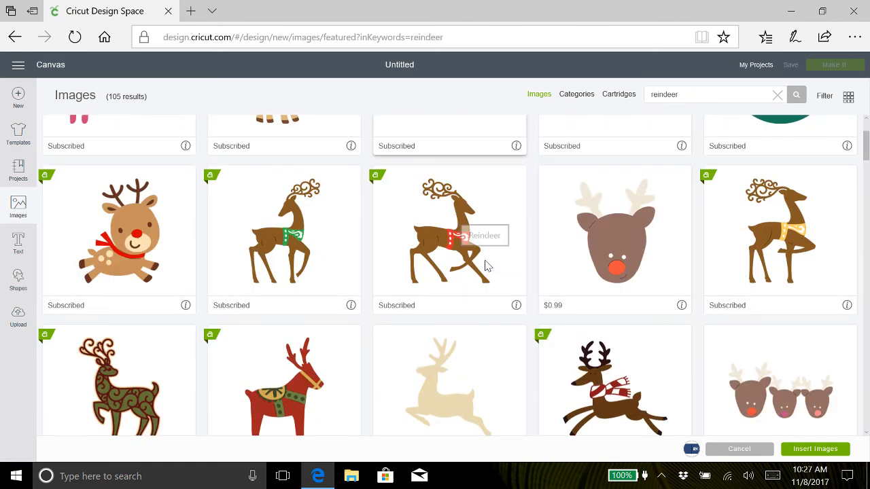
pyautogui.scroll(-5, 487, 265)
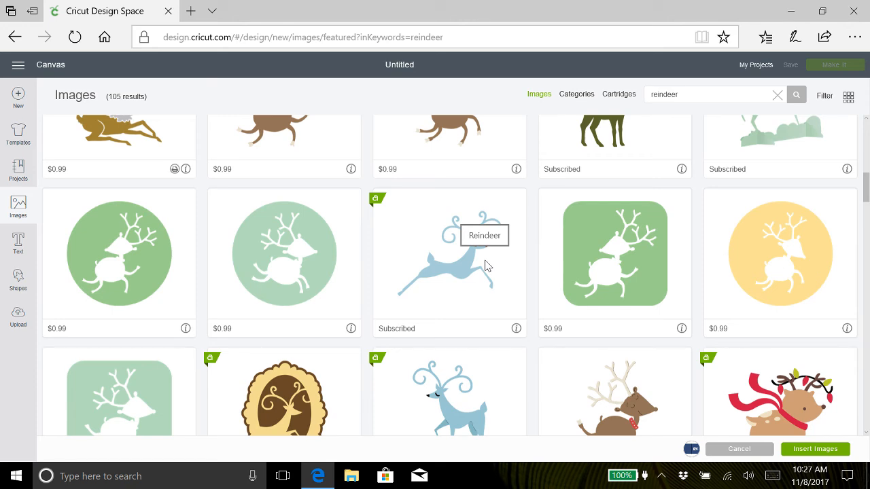
pyautogui.scroll(-5, 485, 265)
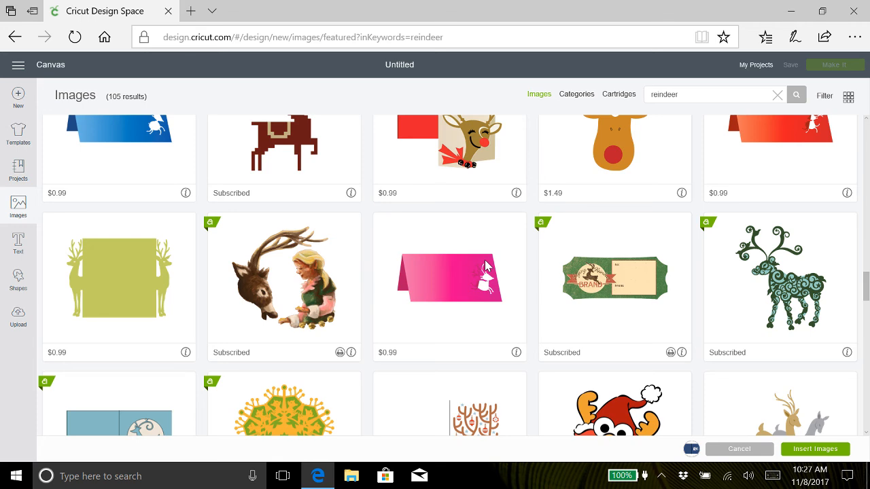
pyautogui.scroll(-5, 484, 260)
pyautogui.click(630, 223)
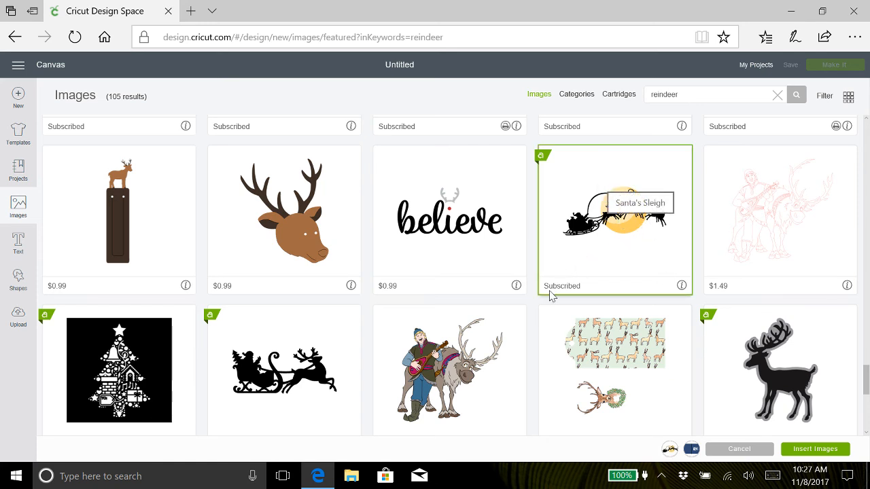
pyautogui.click(814, 449)
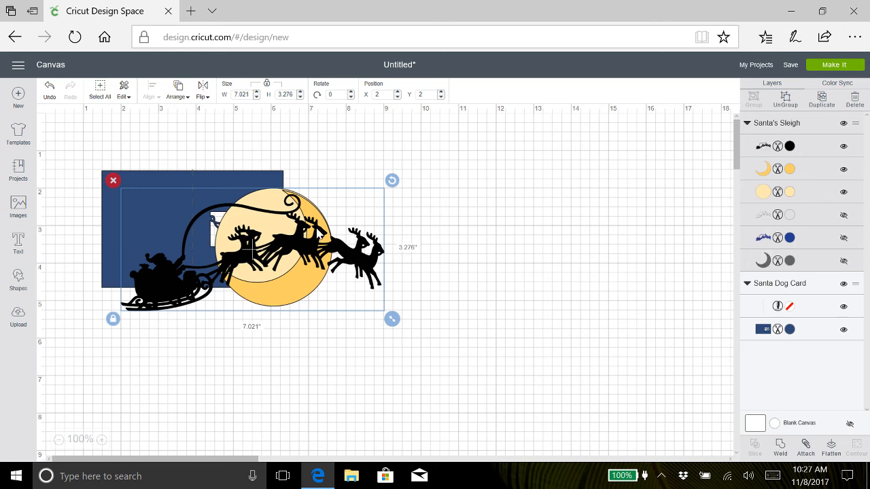
# - Delete the blue Santa Dog Card and move the Santa's Sleigh image to about X 0.667, Y 0.792
pyautogui.click(138, 183)
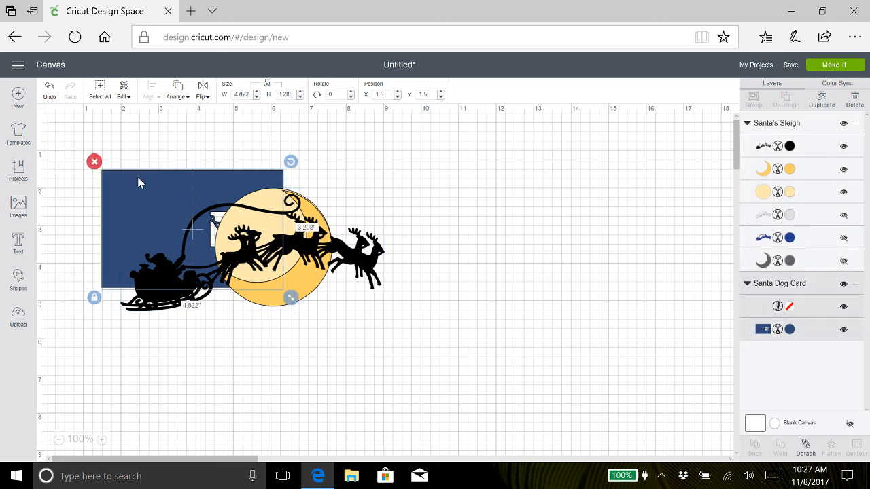
pyautogui.click(94, 162)
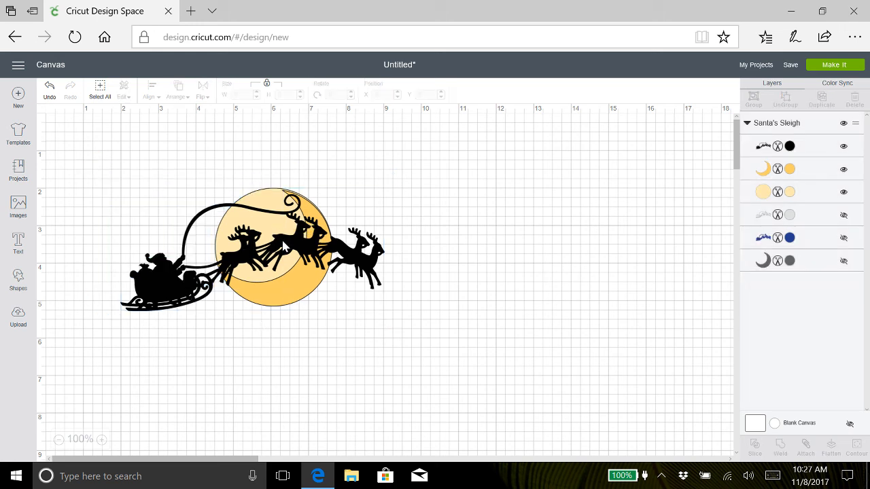
pyautogui.moveTo(272, 223); pyautogui.dragTo(219, 201)
pyautogui.moveTo(202, 230); pyautogui.dragTo(204, 206)
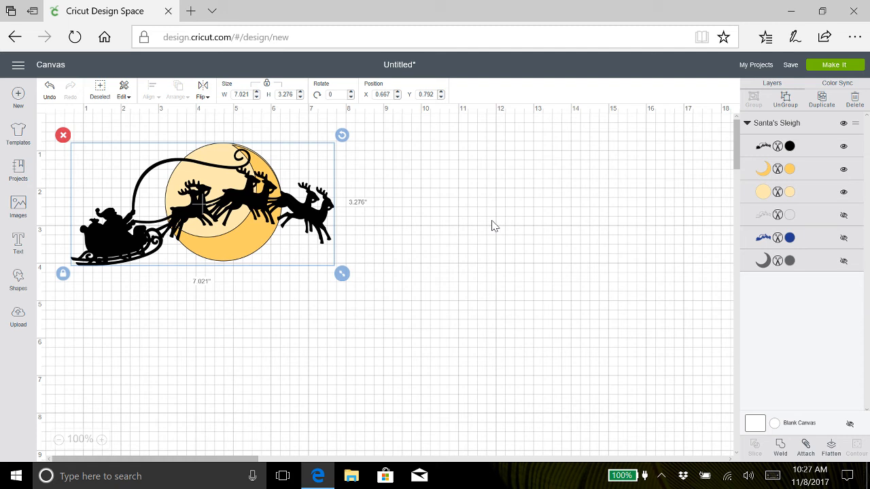
# - Reopen the image library and search it for "christmas tree"
pyautogui.click(18, 207)
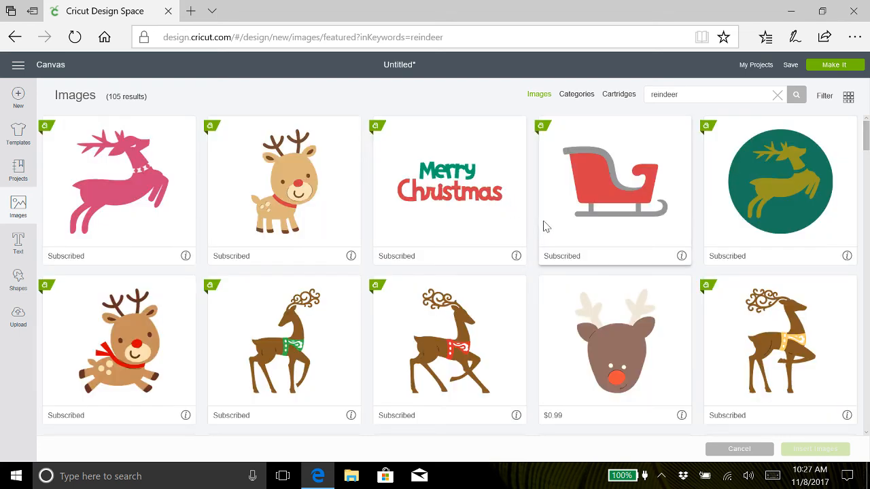
pyautogui.scroll(-1, 544, 226)
pyautogui.scroll(1, 544, 227)
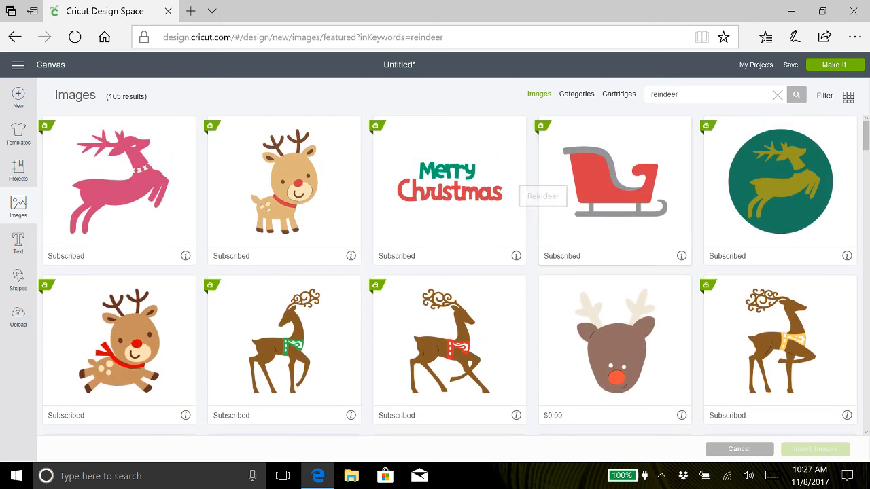
pyautogui.click(649, 94)
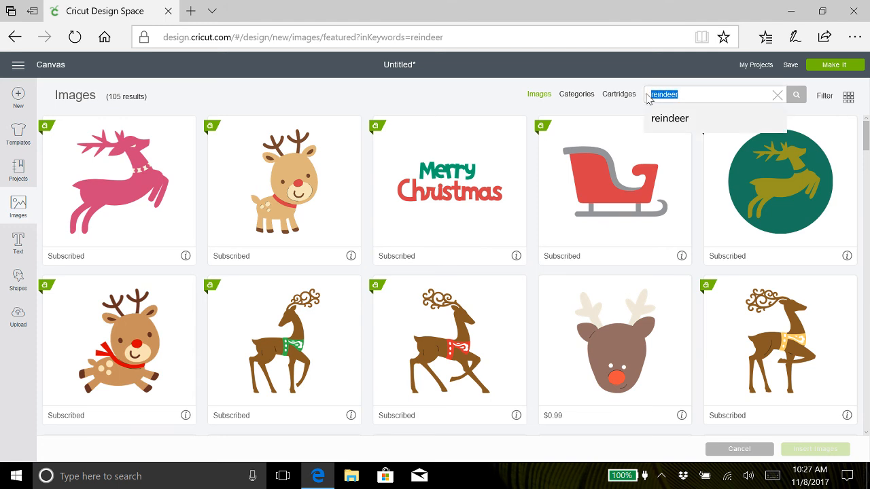
pyautogui.write('christmas')
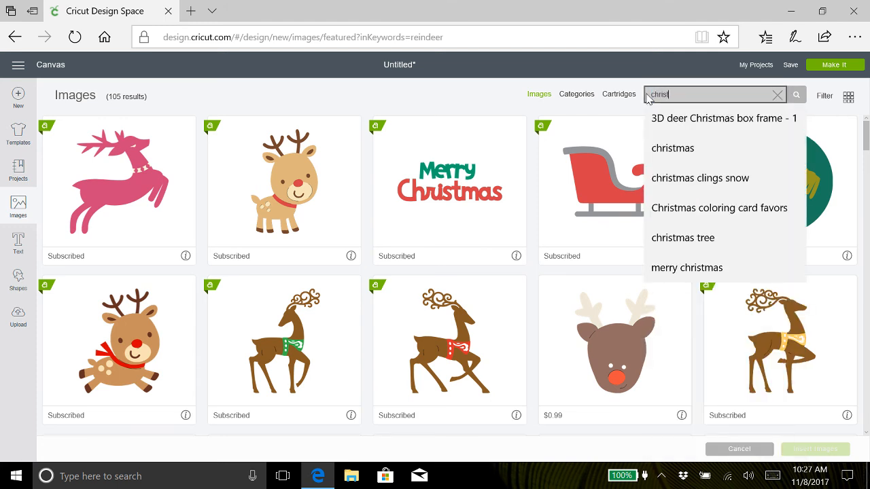
pyautogui.write(' tree')
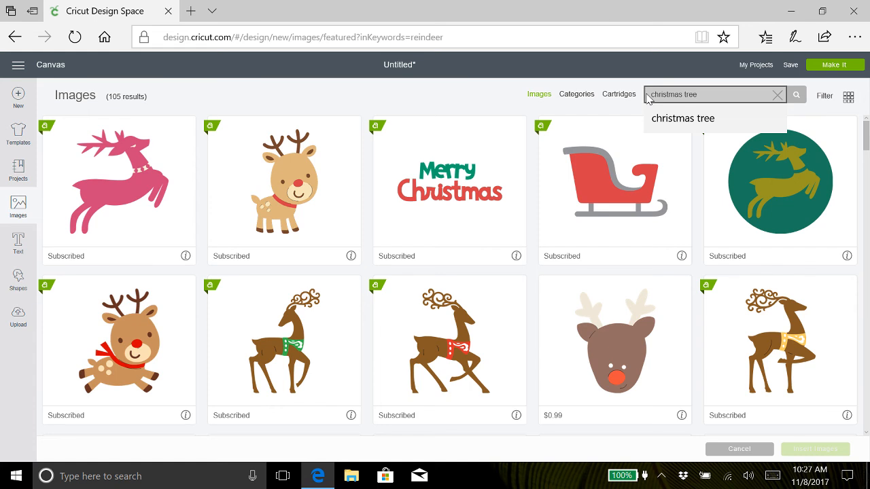
pyautogui.press('Return')
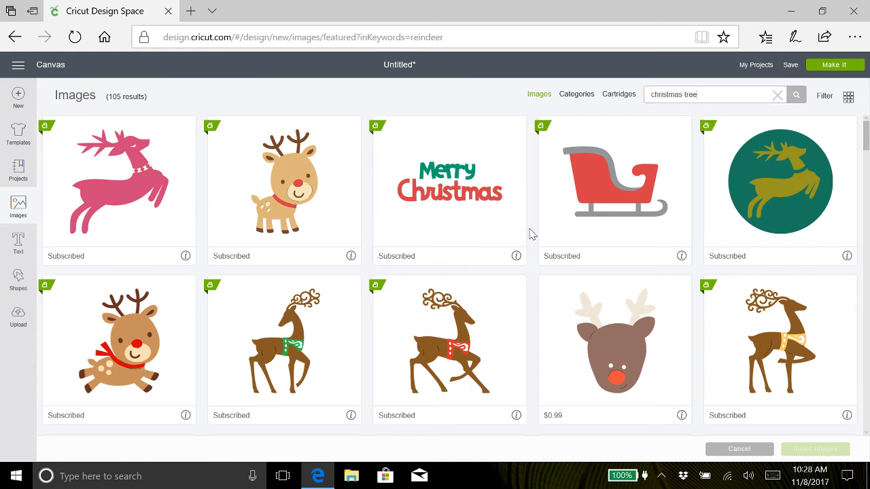
pyautogui.click(796, 97)
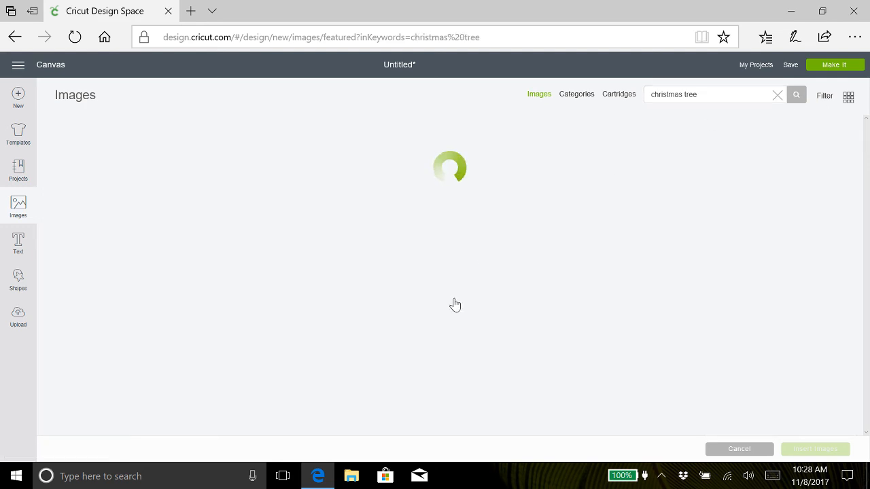
# - Look through the christmas tree image results for a tree that suits the sleigh scene
pyautogui.scroll(-1, 455, 304)
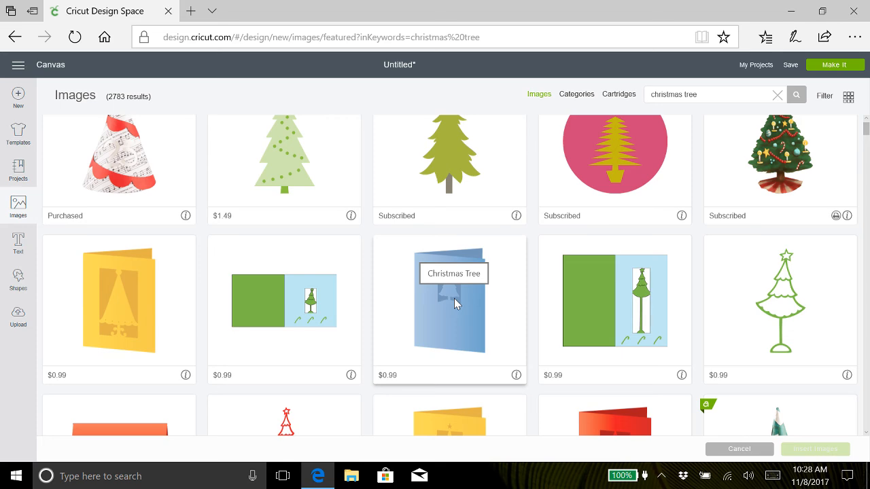
pyautogui.scroll(-10, 454, 304)
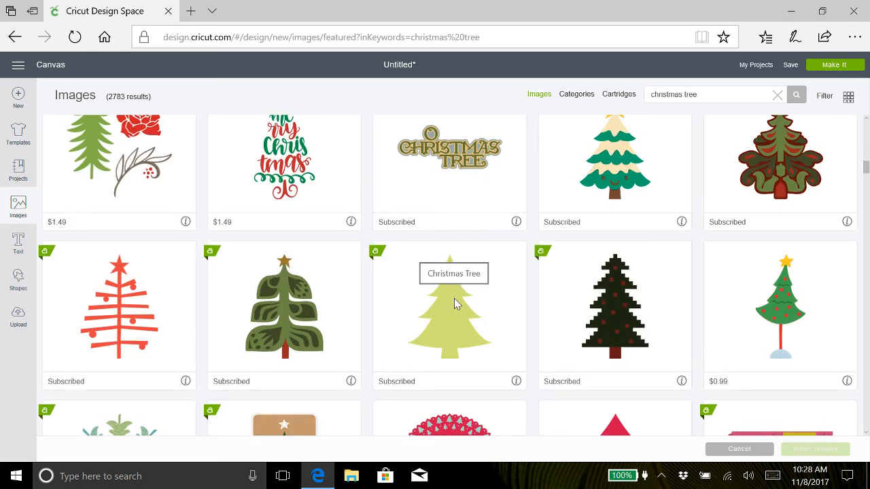
pyautogui.scroll(-5, 455, 303)
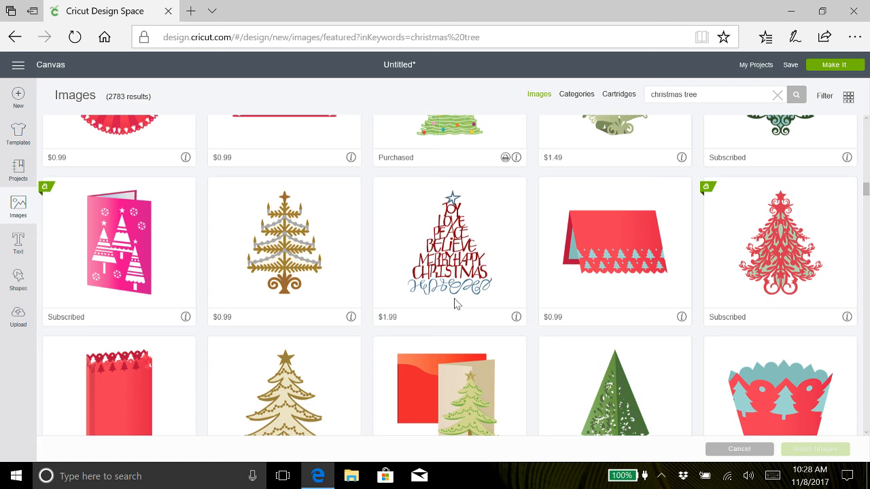
pyautogui.scroll(-5, 455, 304)
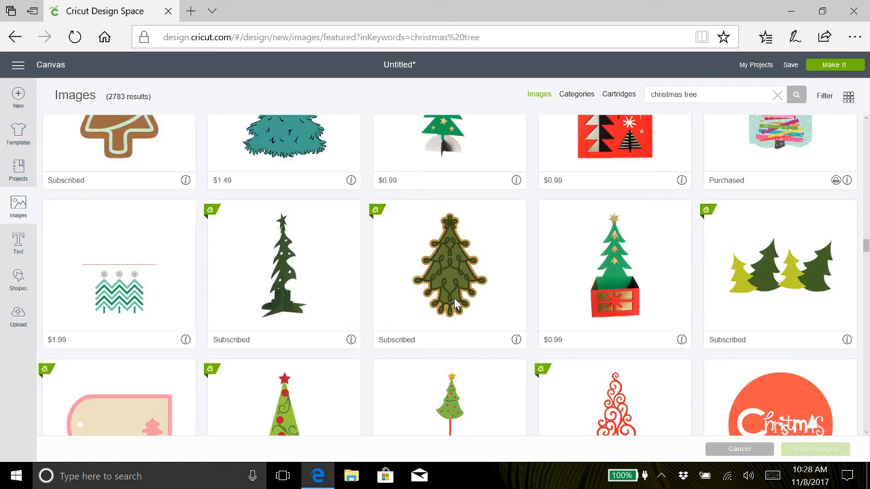
pyautogui.scroll(-3, 455, 304)
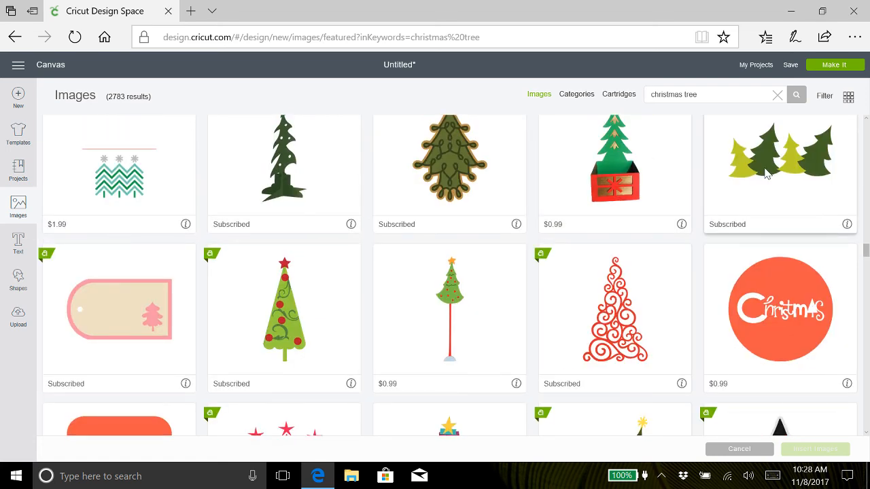
pyautogui.scroll(-4, 442, 349)
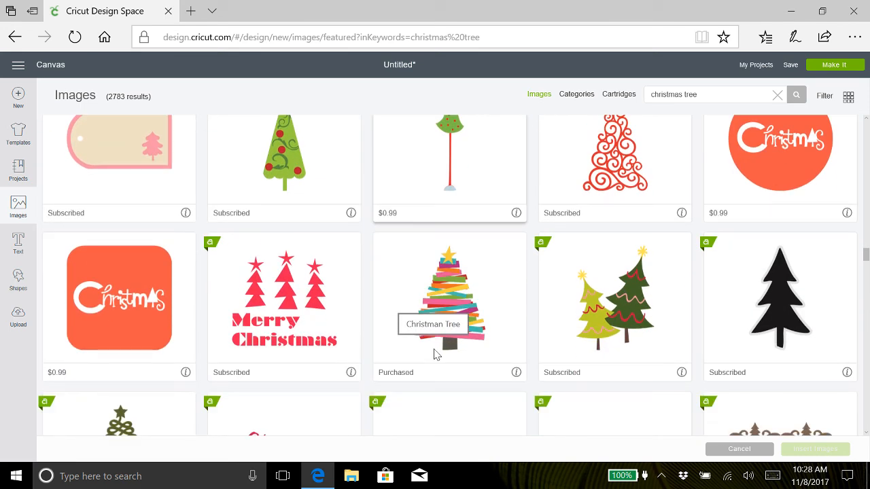
pyautogui.scroll(-5, 436, 354)
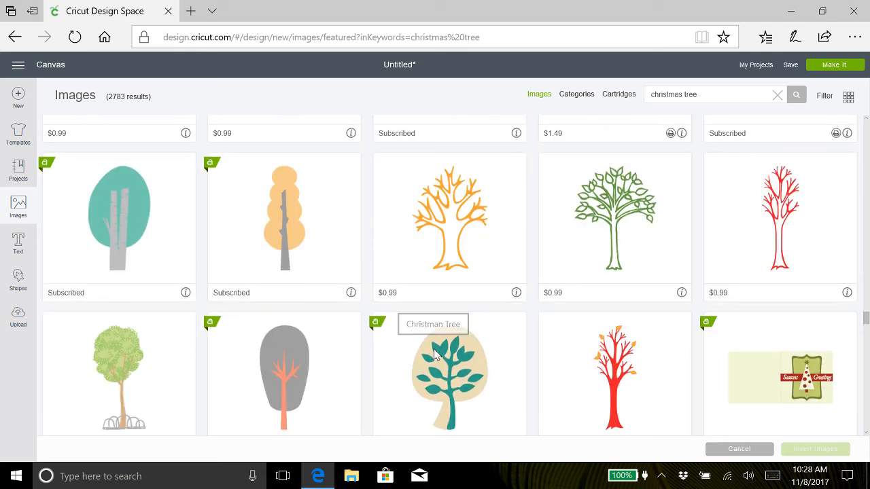
pyautogui.scroll(-5, 438, 346)
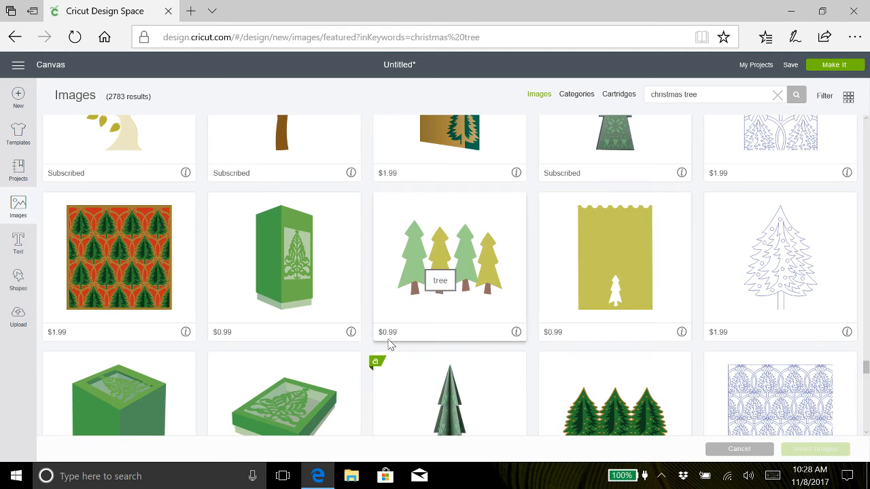
pyautogui.scroll(-2, 391, 345)
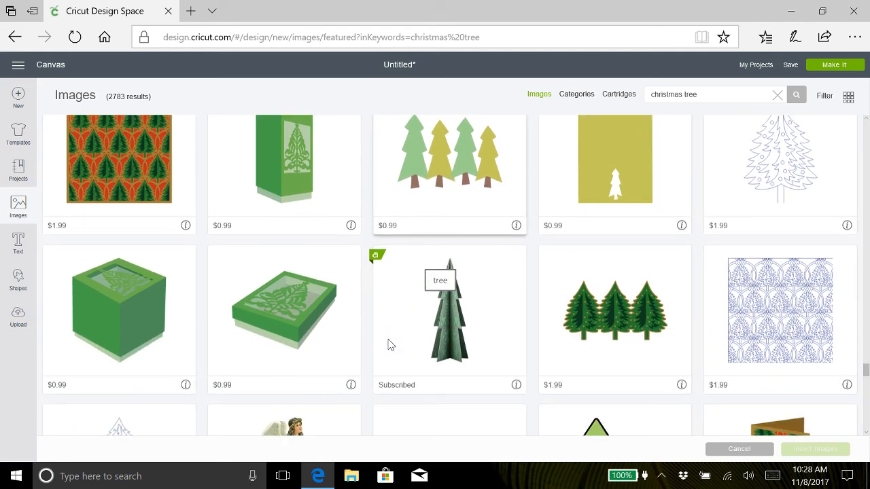
pyautogui.scroll(-5, 391, 345)
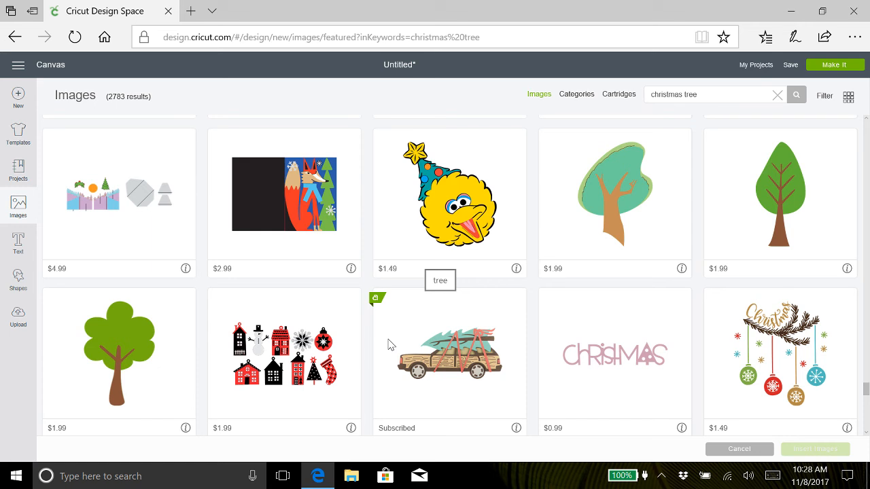
pyautogui.scroll(-5, 390, 345)
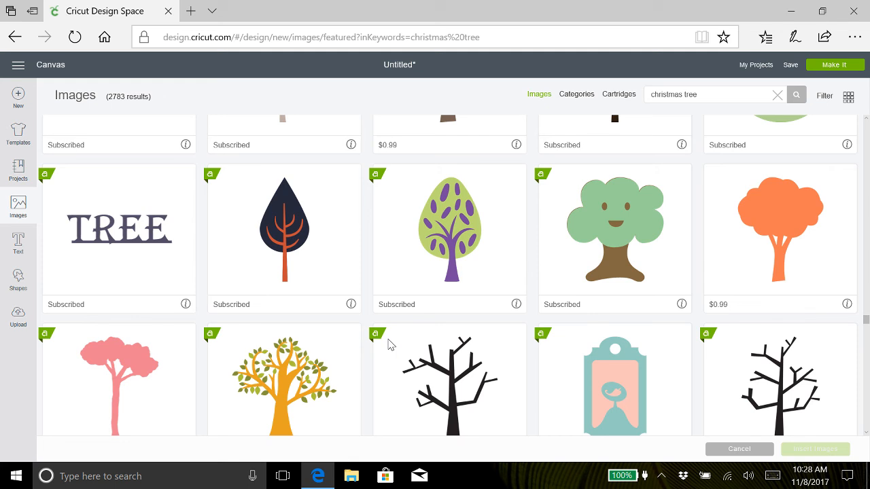
pyautogui.scroll(-10, 391, 345)
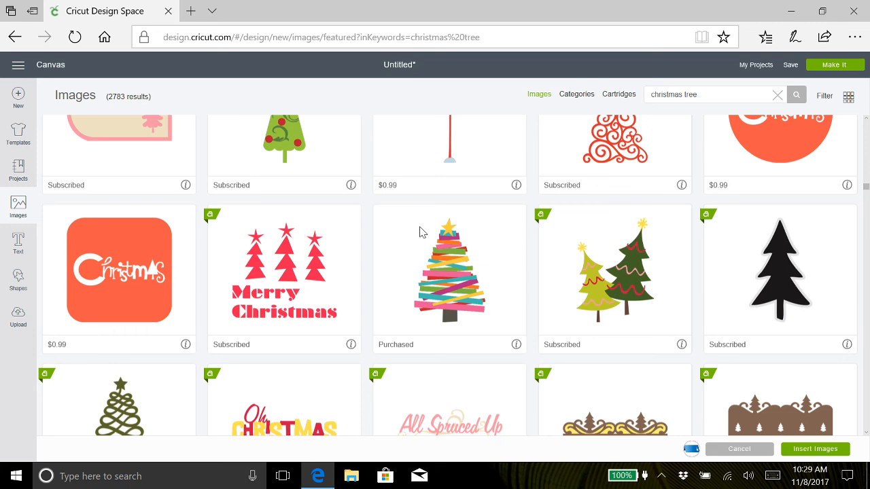
# - Add the plain light green Christmas Tree to the selection and insert the selected images onto the canvas
pyautogui.scroll(5, 420, 233)
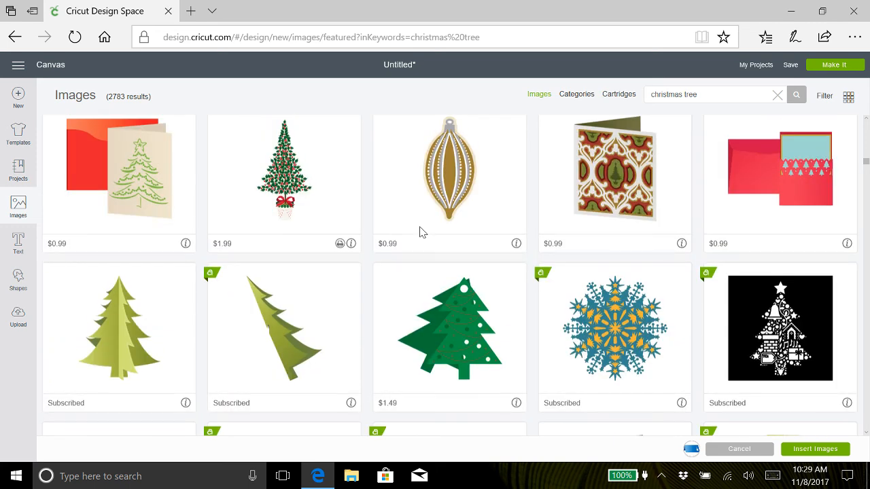
pyautogui.scroll(4, 420, 232)
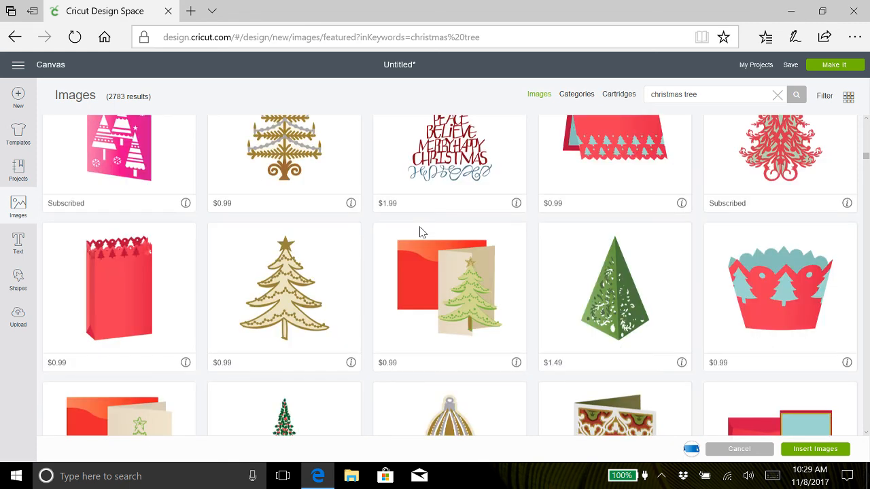
pyautogui.scroll(4, 420, 232)
pyautogui.click(444, 237)
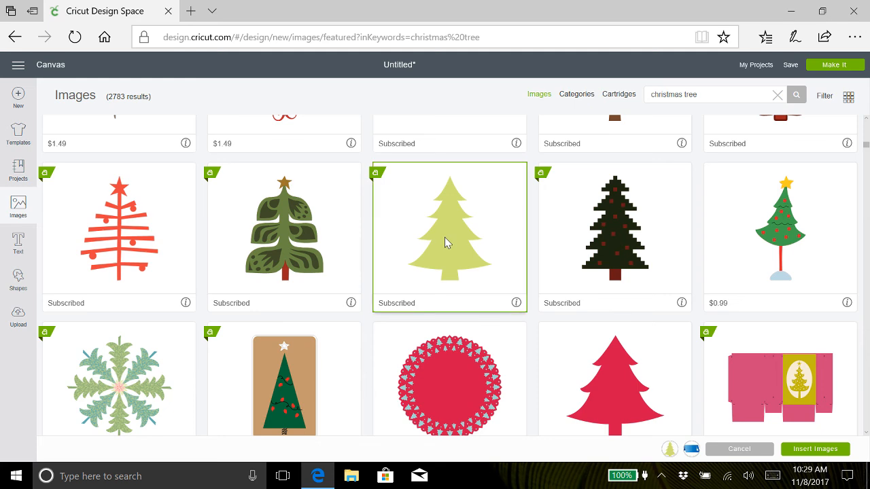
pyautogui.click(815, 450)
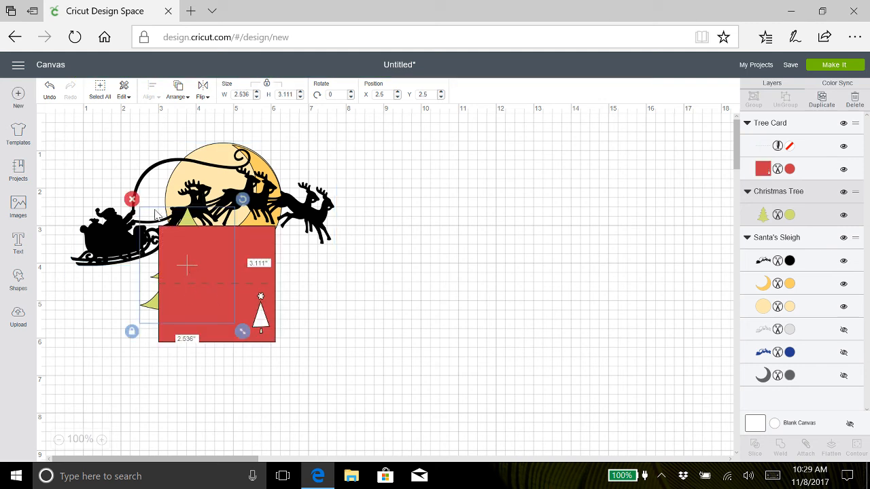
# - Move the red Tree Card clear of the other images and delete it
pyautogui.moveTo(187, 250); pyautogui.dragTo(365, 234)
pyautogui.moveTo(438, 177); pyautogui.dragTo(452, 128)
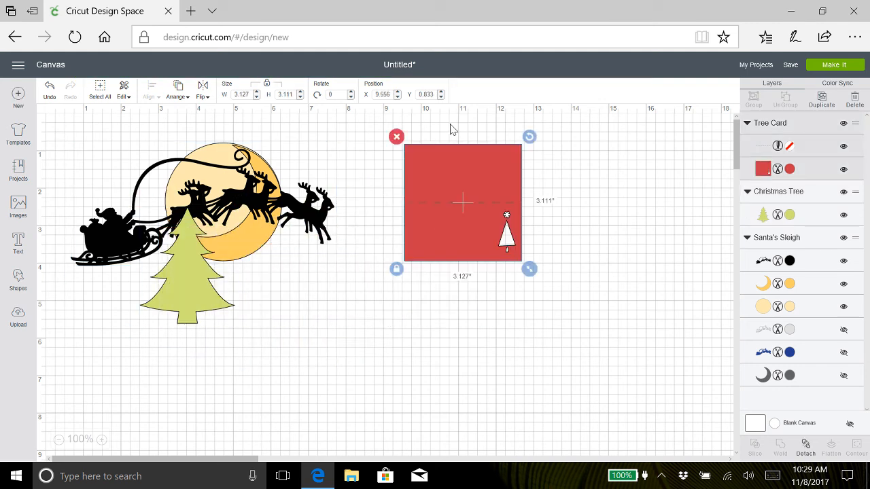
pyautogui.click(397, 138)
# - Shrink the light green Christmas Tree to about 0.951 by 1.167 inches and place it at about X 0.208, Y 0.056
pyautogui.moveTo(174, 283); pyautogui.dragTo(440, 253)
pyautogui.moveTo(495, 294); pyautogui.dragTo(457, 244)
pyautogui.moveTo(501, 302); pyautogui.dragTo(443, 229)
pyautogui.moveTo(417, 204); pyautogui.dragTo(77, 143)
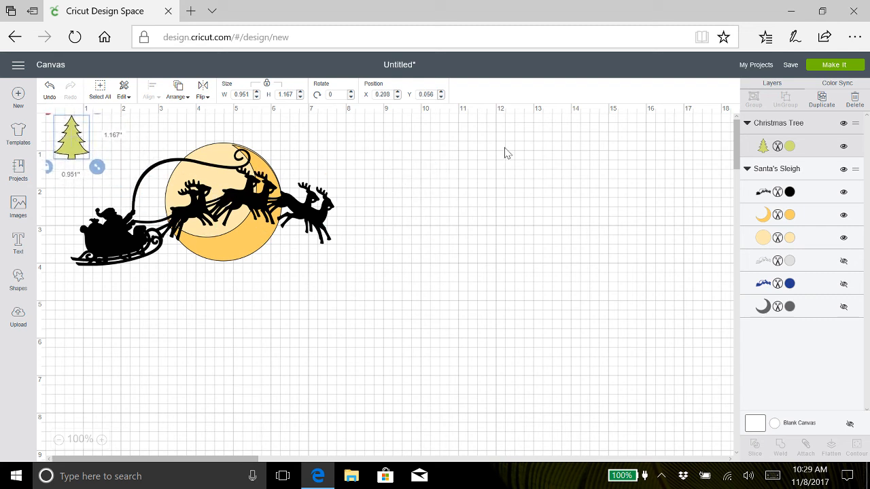
# - Reopen the image library and search it for "trees"
pyautogui.click(17, 206)
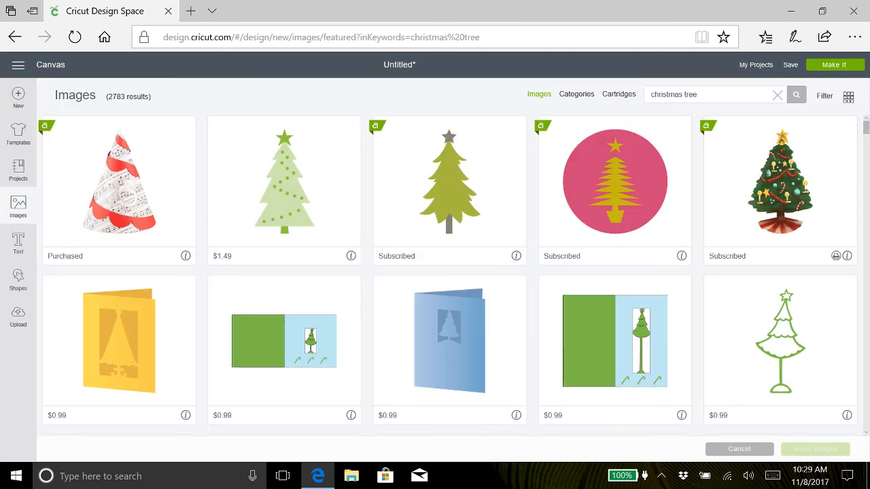
pyautogui.click(646, 95)
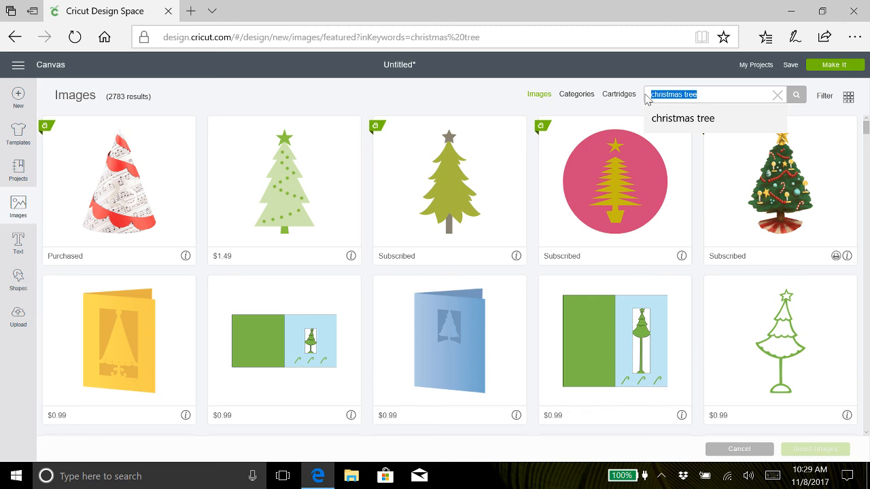
pyautogui.write('trees')
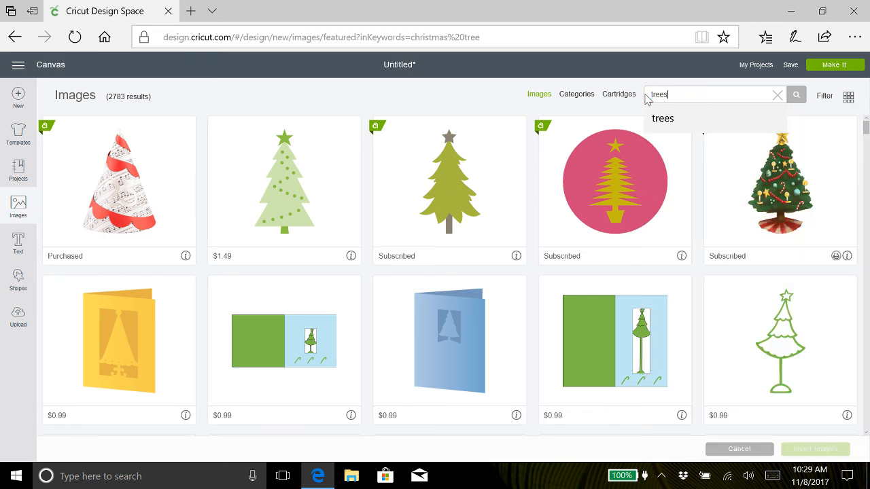
pyautogui.press('Return')
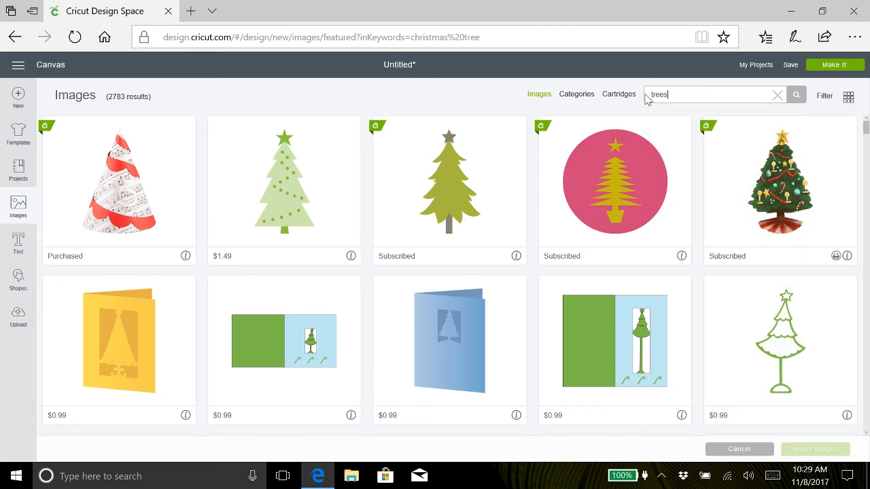
pyautogui.click(796, 95)
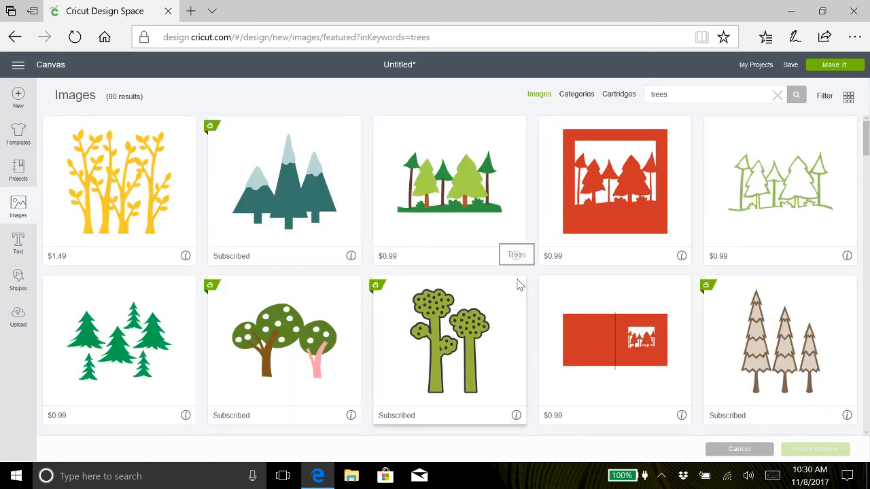
# - Insert the green Forest image from the trees results and move it to about X 14.333, Y 5.819
pyautogui.scroll(-3, 518, 285)
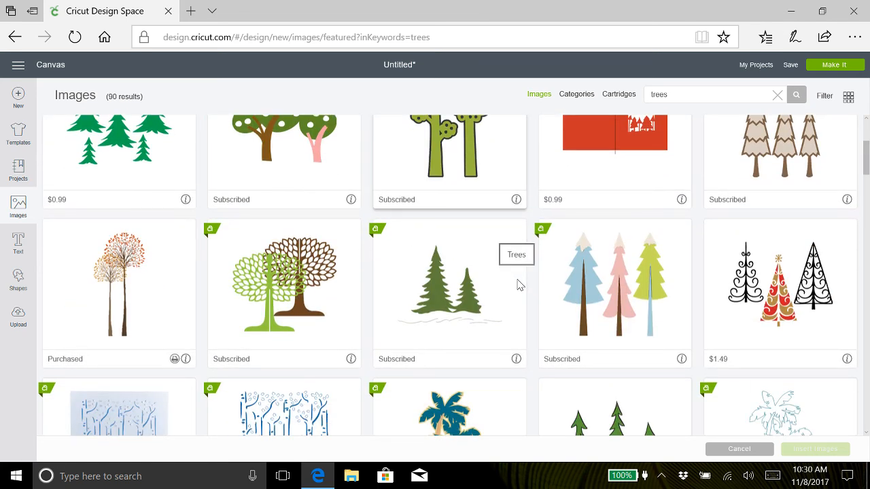
pyautogui.scroll(-5, 519, 285)
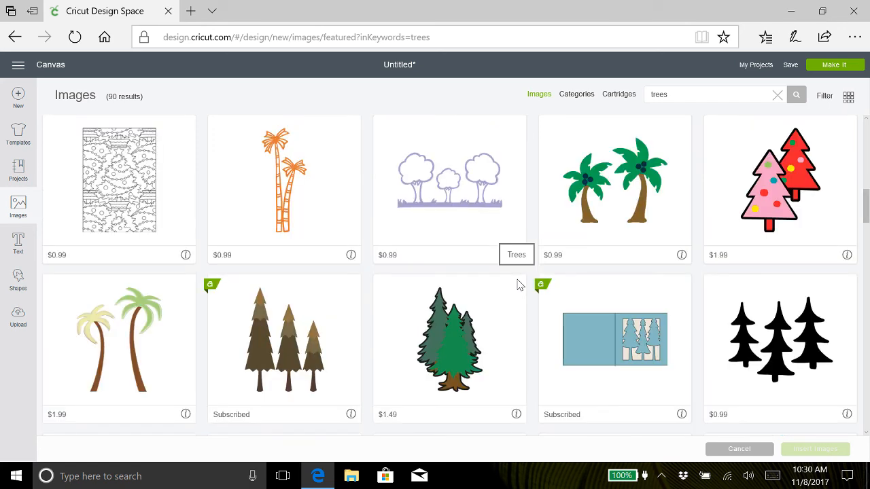
pyautogui.scroll(-10, 518, 285)
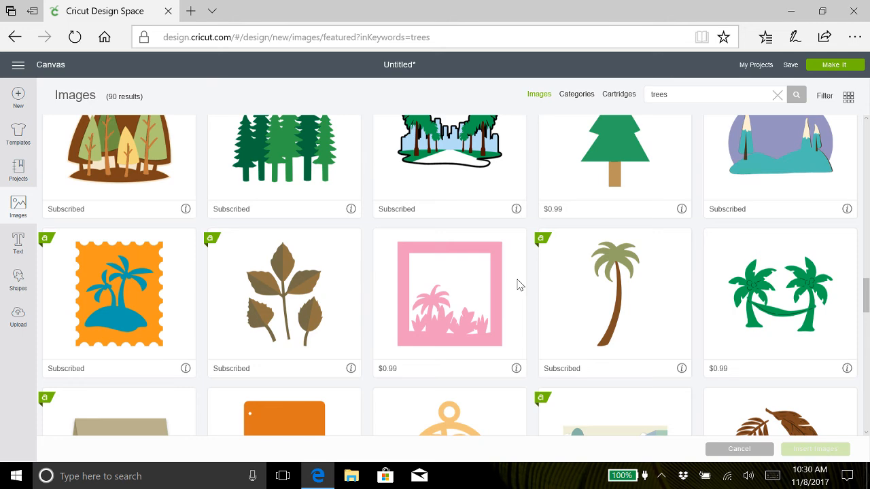
pyautogui.scroll(1, 519, 284)
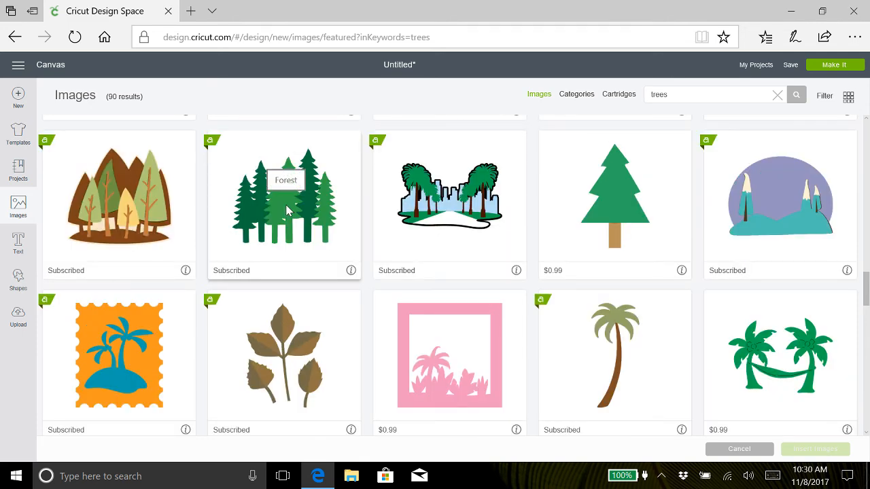
pyautogui.click(287, 211)
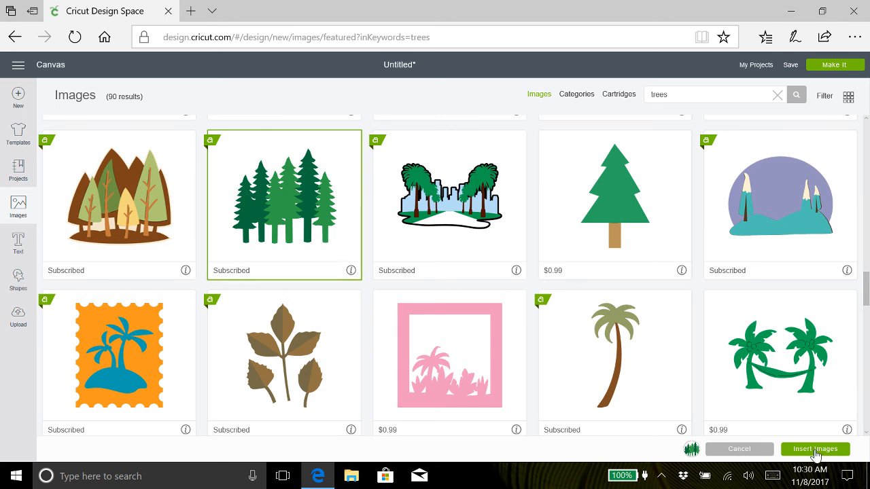
pyautogui.click(815, 449)
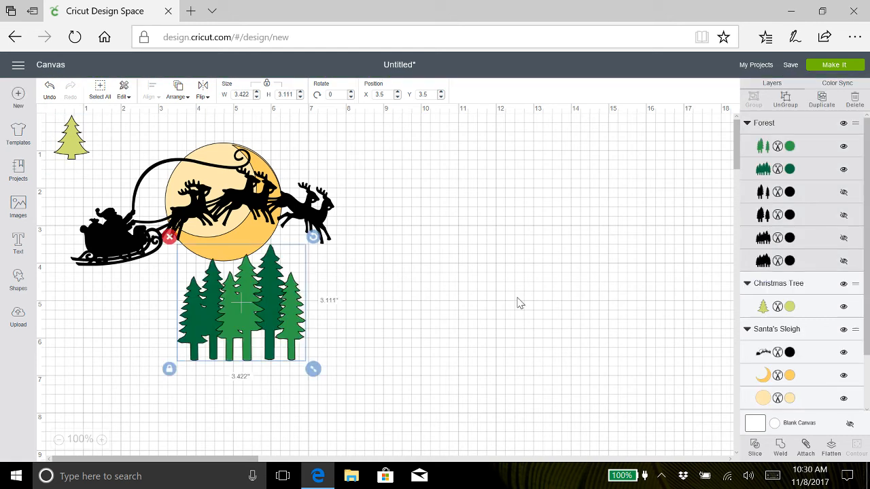
pyautogui.moveTo(239, 315); pyautogui.dragTo(646, 407)
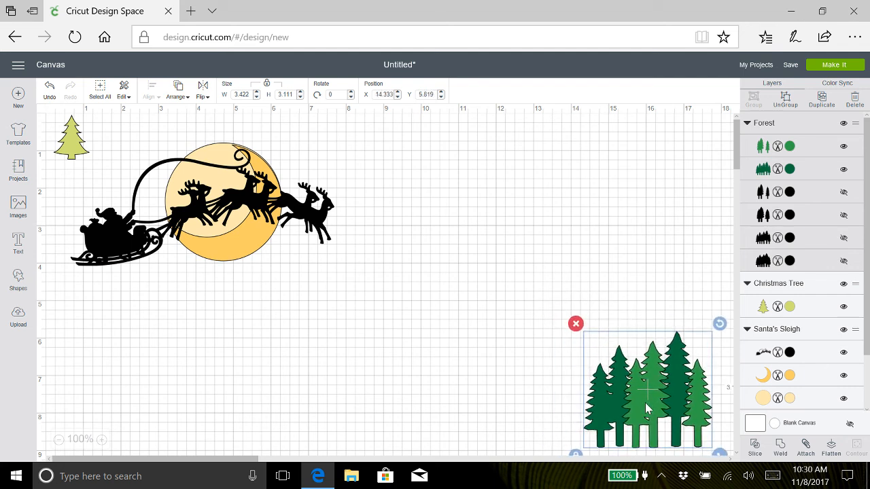
pyautogui.click(401, 370)
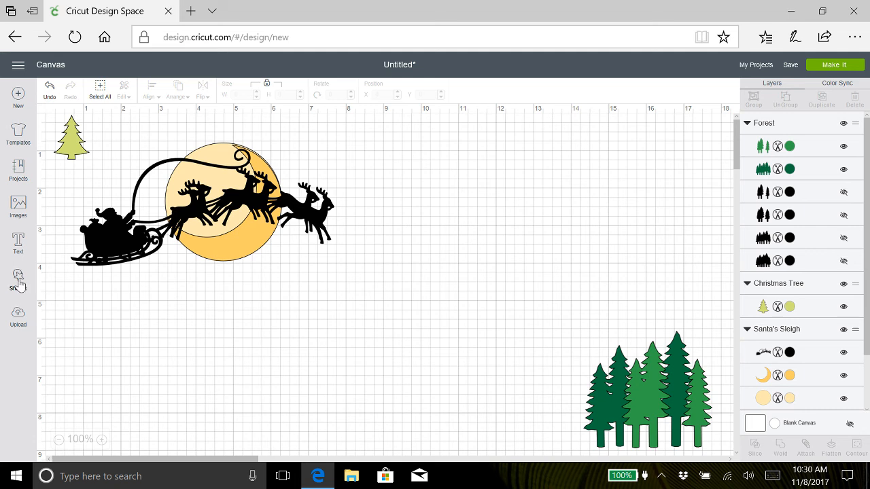
# - Insert a square shape, unlock its proportions and size it to 5 inches wide by 7 inches high
pyautogui.click(18, 284)
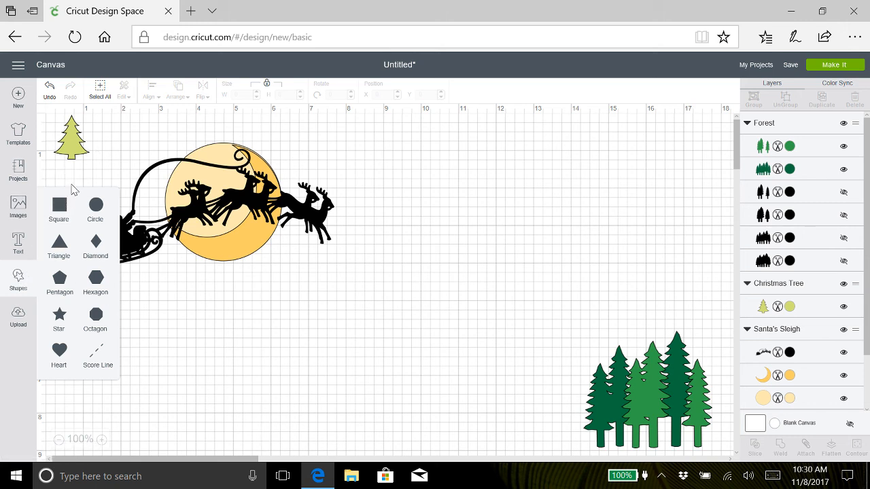
pyautogui.click(60, 206)
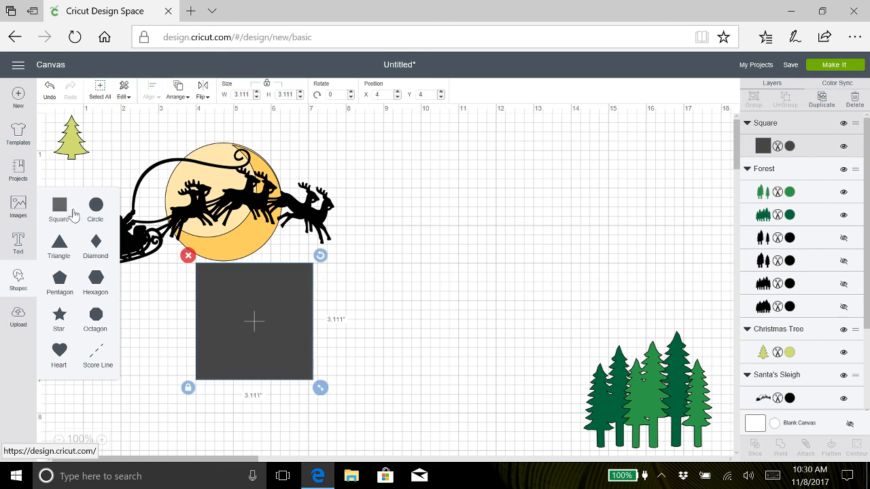
pyautogui.click(189, 388)
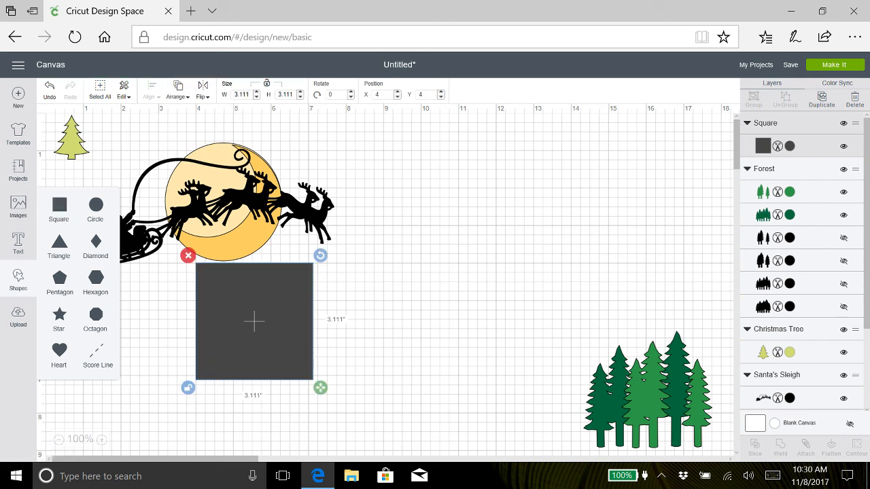
pyautogui.doubleClick(242, 95)
pyautogui.write('5')
pyautogui.press('Tab')
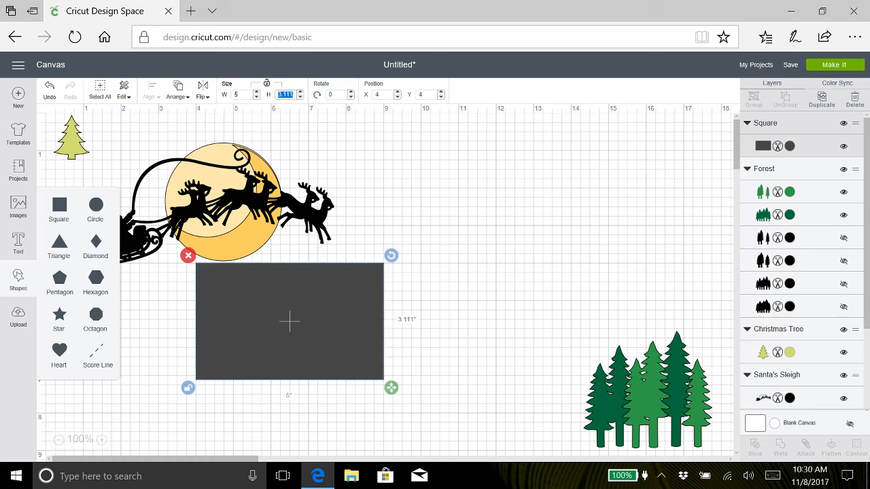
pyautogui.write('7')
# - Rotate the dark rectangle to landscape at about 89.78 degrees and place it at about X 10.838, Y 0.32
pyautogui.moveTo(278, 329); pyautogui.dragTo(506, 186)
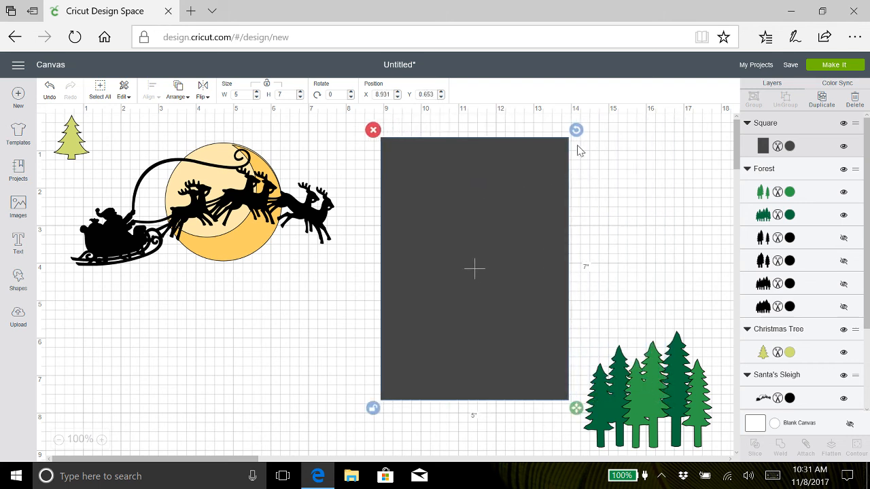
pyautogui.moveTo(576, 129); pyautogui.dragTo(635, 398)
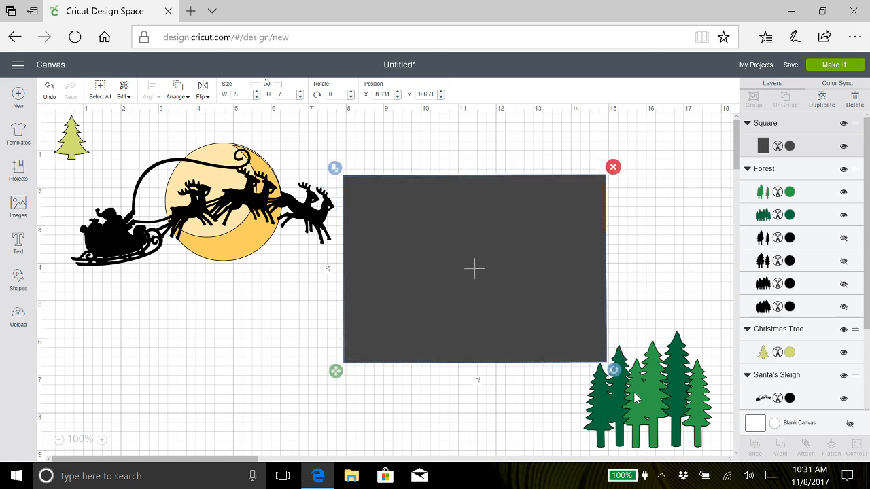
pyautogui.moveTo(635, 397); pyautogui.dragTo(582, 221)
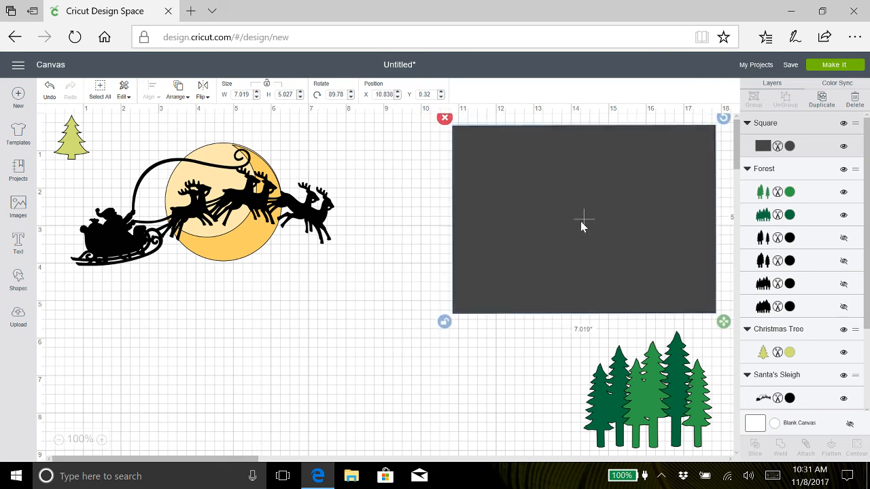
pyautogui.click(444, 324)
# - Bring the Santa's Sleigh image to the front and position it over the dark rectangle at about X 10.736, Y 0.681
pyautogui.click(227, 254)
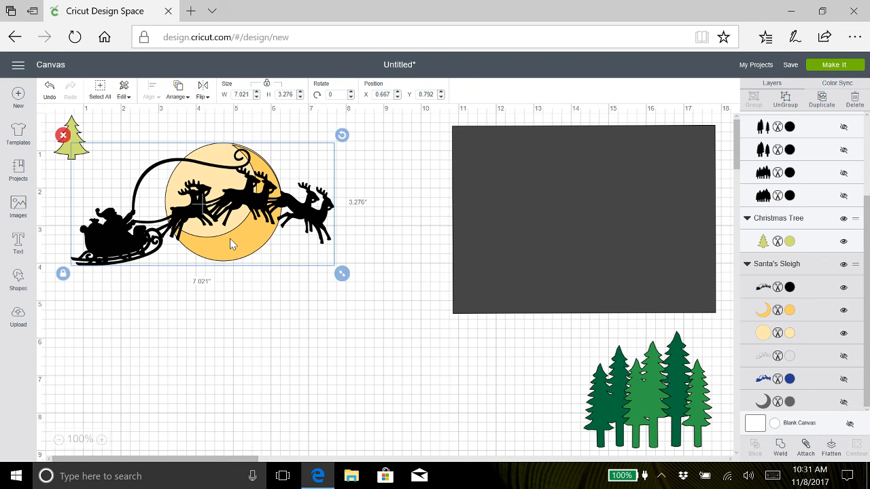
pyautogui.moveTo(227, 222); pyautogui.dragTo(604, 233)
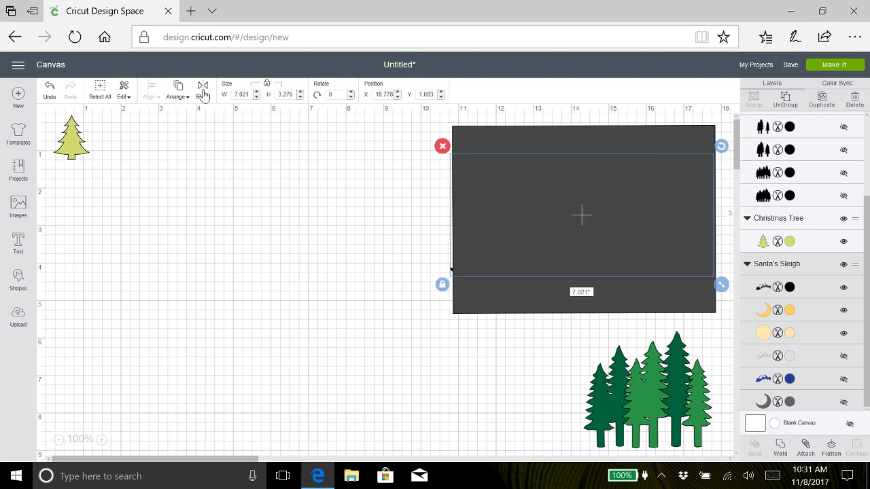
pyautogui.click(176, 92)
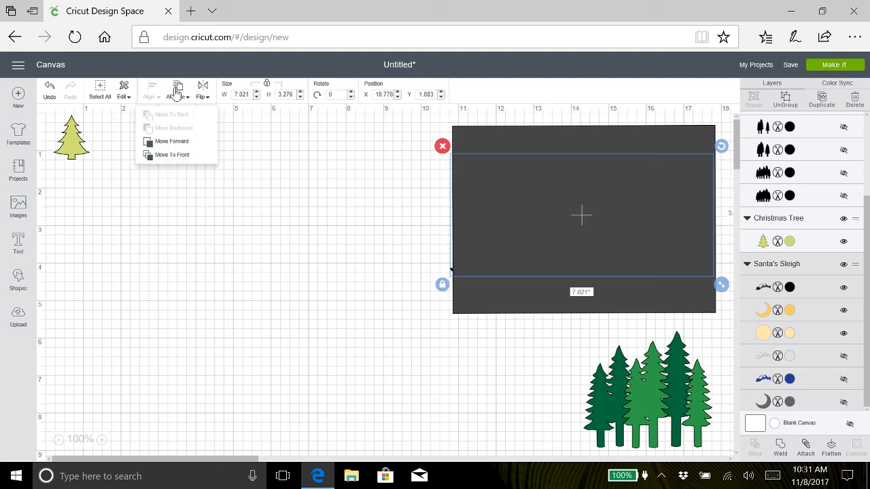
pyautogui.click(172, 155)
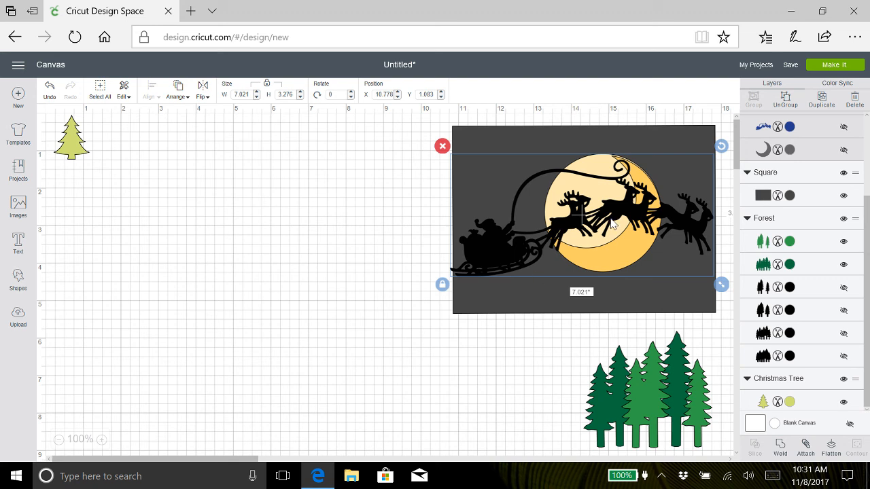
pyautogui.moveTo(610, 224); pyautogui.dragTo(610, 214)
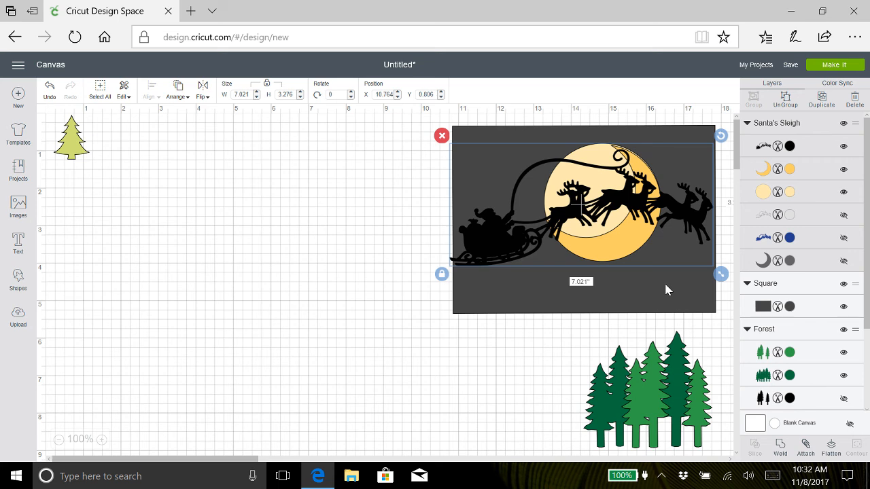
pyautogui.moveTo(614, 208)
pyautogui.mouseDown()
pyautogui.moveTo(616, 248)
pyautogui.moveTo(613, 202)
pyautogui.mouseUp()
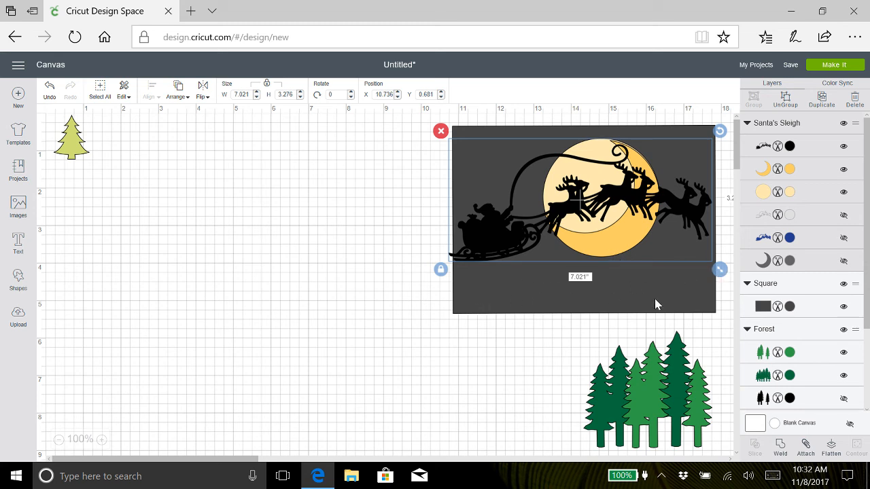
# - Move the Santa's Sleigh image off the rectangle, ungroup it and separate the black sleigh to about X 2.181, Y 4.359
pyautogui.moveTo(610, 199); pyautogui.dragTo(283, 224)
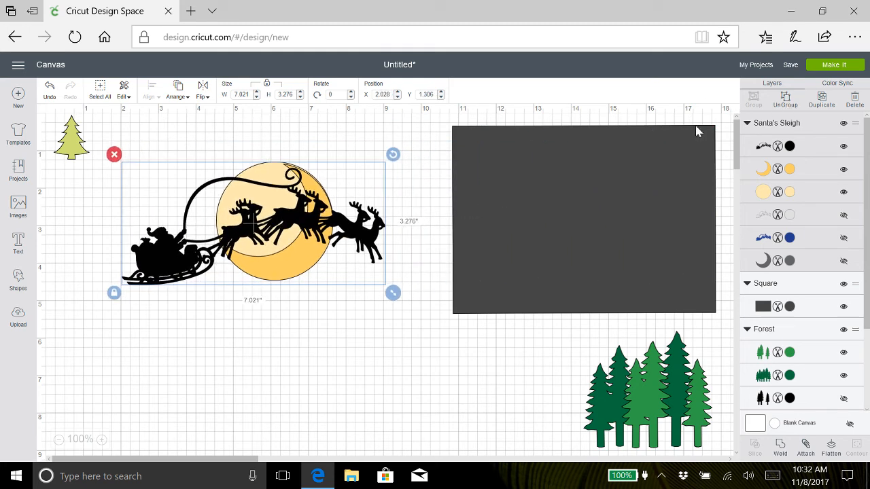
pyautogui.click(786, 102)
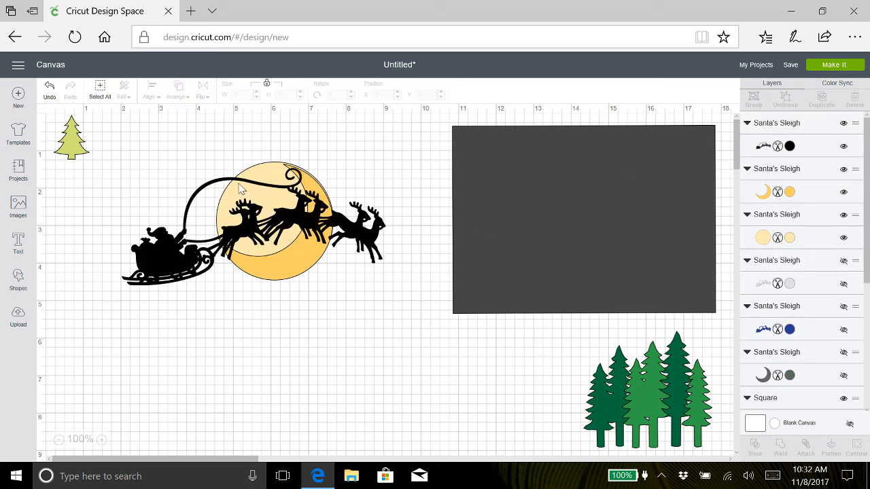
pyautogui.moveTo(275, 179); pyautogui.dragTo(270, 286)
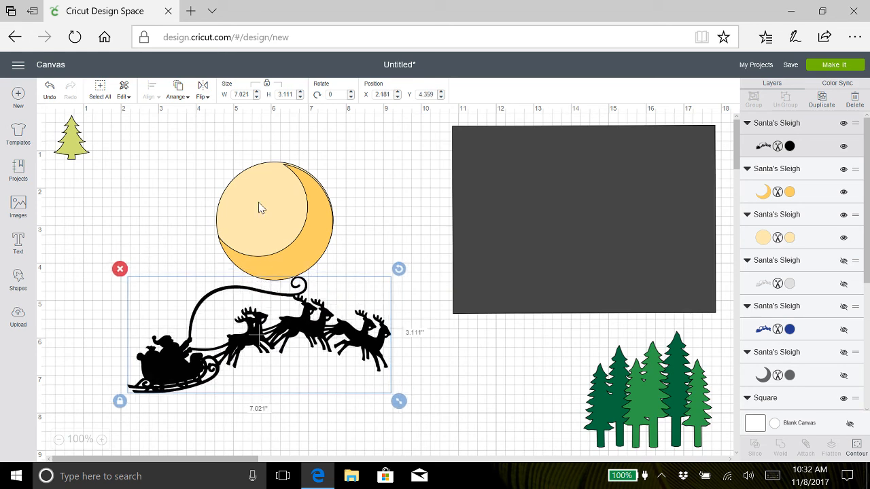
# - Rebuild the moon on the dark rectangle, with the crescent at about X 13.398, Y 0.429 and the pale circle at about X 13.308, Y 0.375
pyautogui.moveTo(287, 198); pyautogui.dragTo(608, 167)
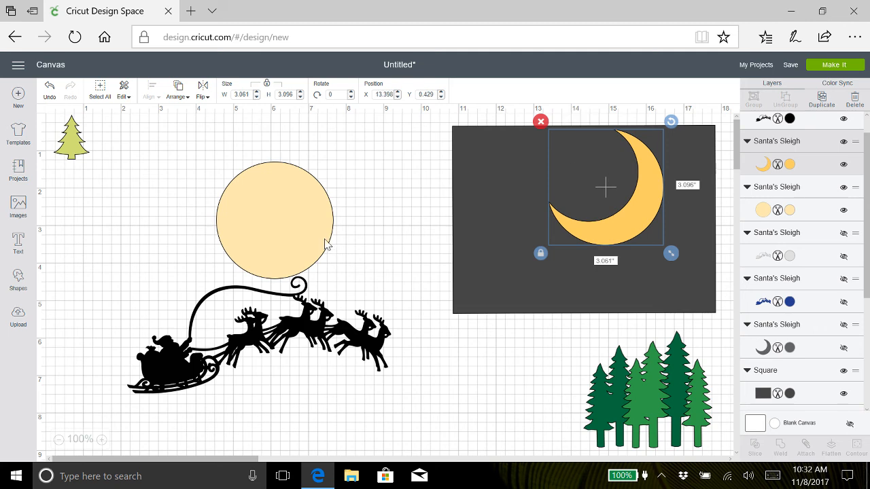
pyautogui.moveTo(283, 237); pyautogui.dragTo(612, 203)
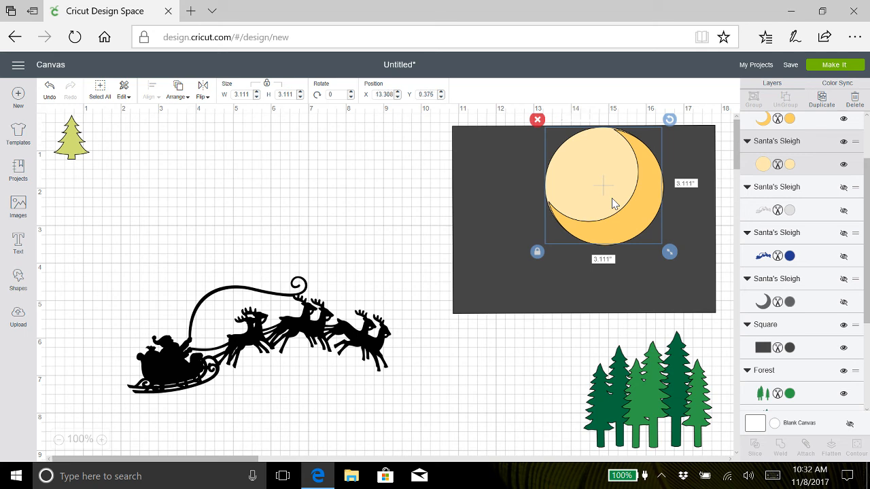
pyautogui.click(372, 176)
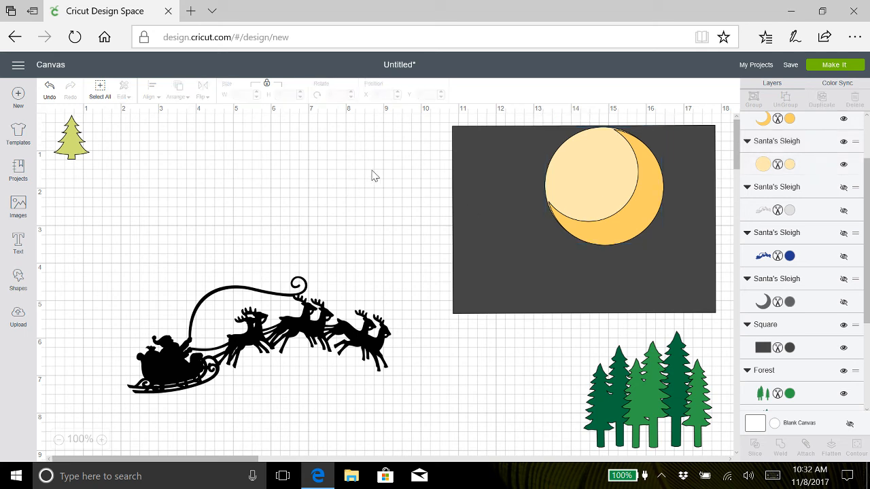
# - Set the black sleigh's width to 6.8 inches and move it to about X 0.847, Y 5.415
pyautogui.click(290, 333)
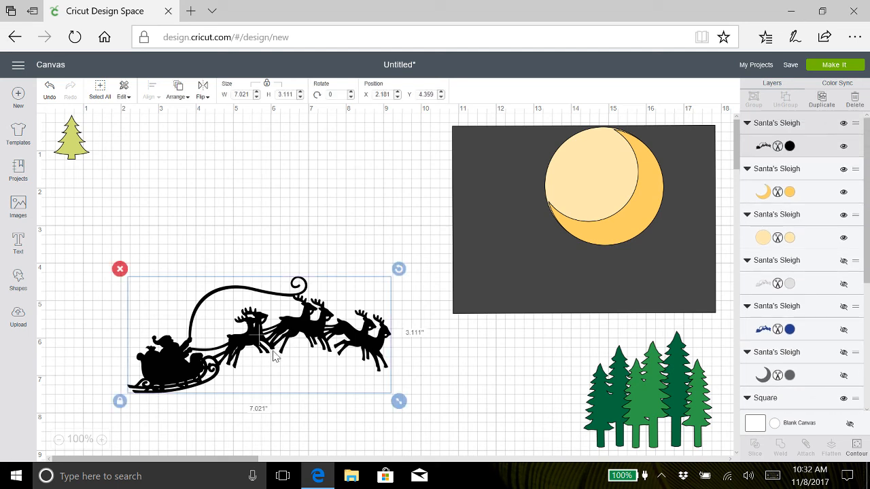
pyautogui.click(261, 415)
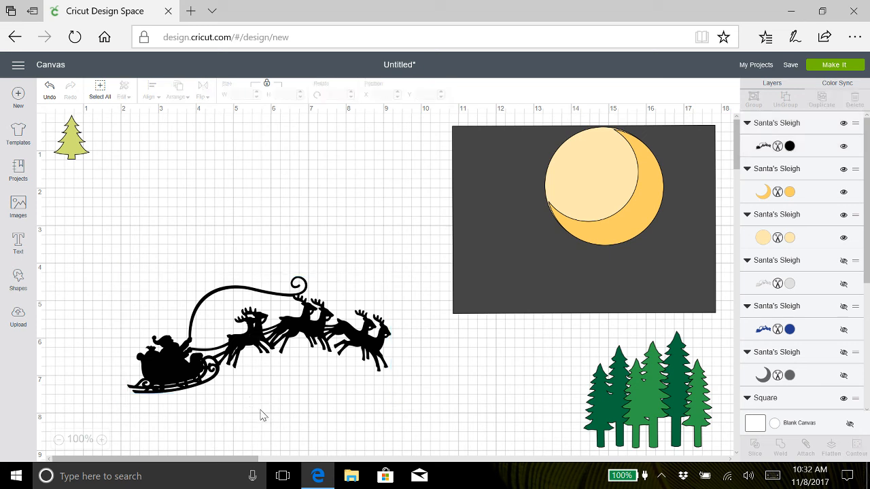
pyautogui.click(286, 333)
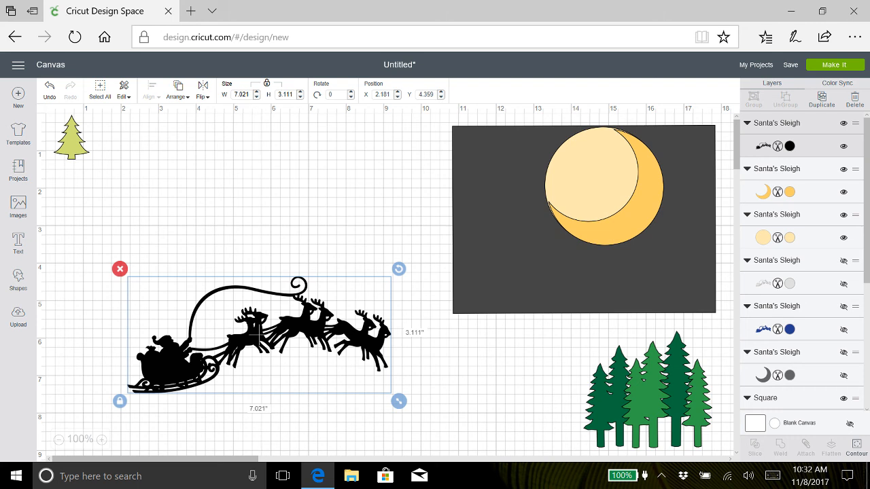
pyautogui.doubleClick(248, 94)
pyautogui.write('6.8')
pyautogui.press('Return')
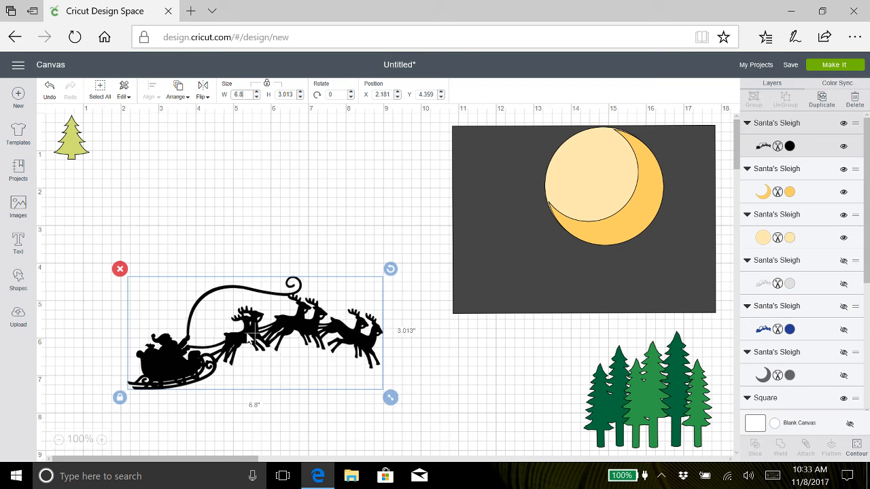
pyautogui.moveTo(252, 337); pyautogui.dragTo(235, 255)
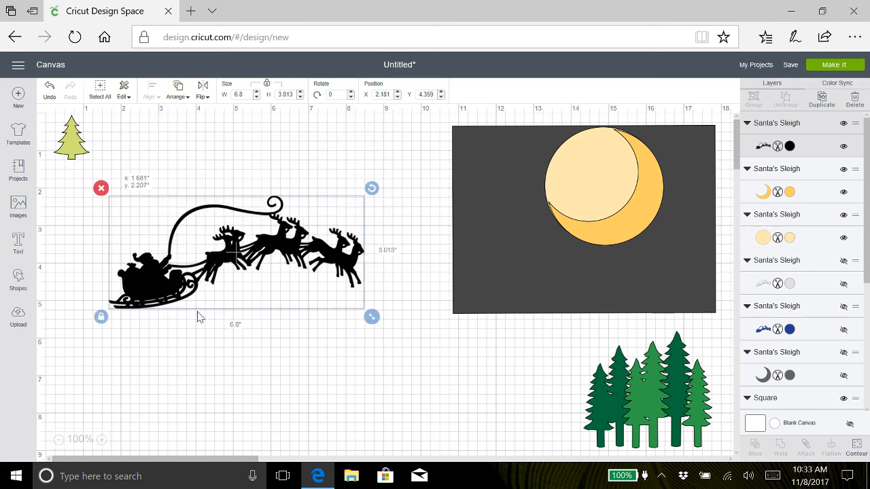
pyautogui.moveTo(199, 317); pyautogui.dragTo(168, 438)
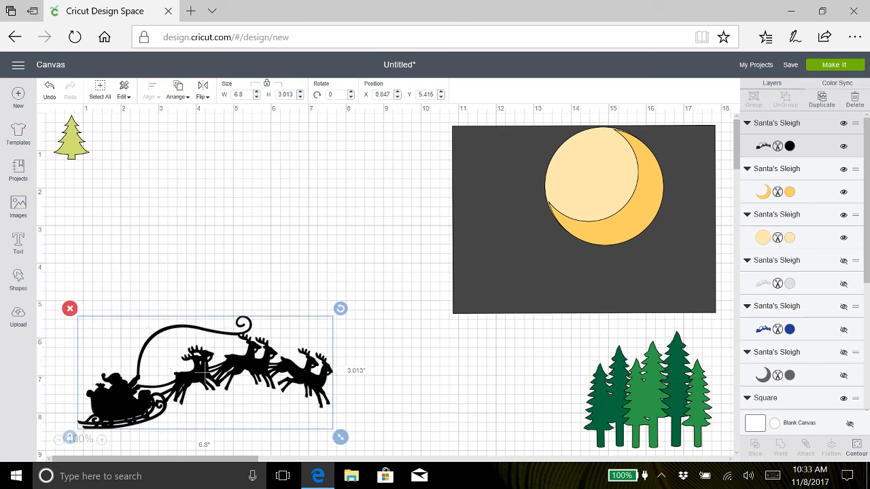
# - Recolor the black sleigh layer to the red Very Berry basic color
pyautogui.click(779, 147)
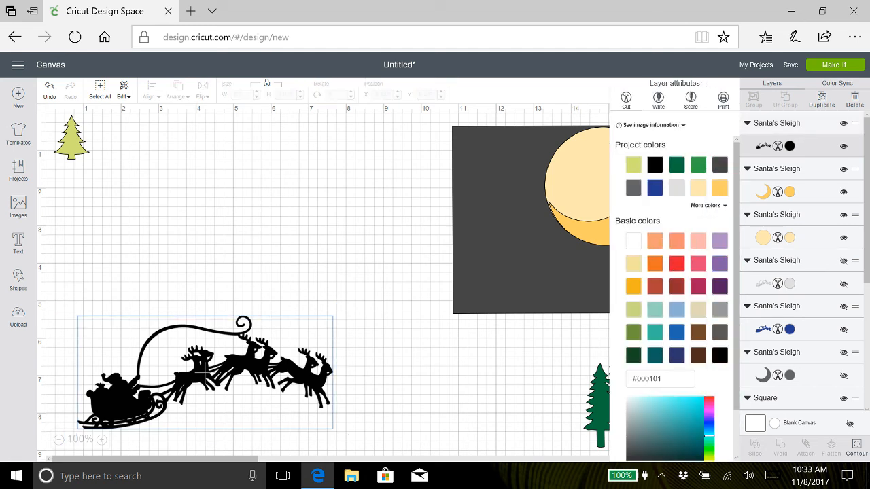
pyautogui.click(677, 266)
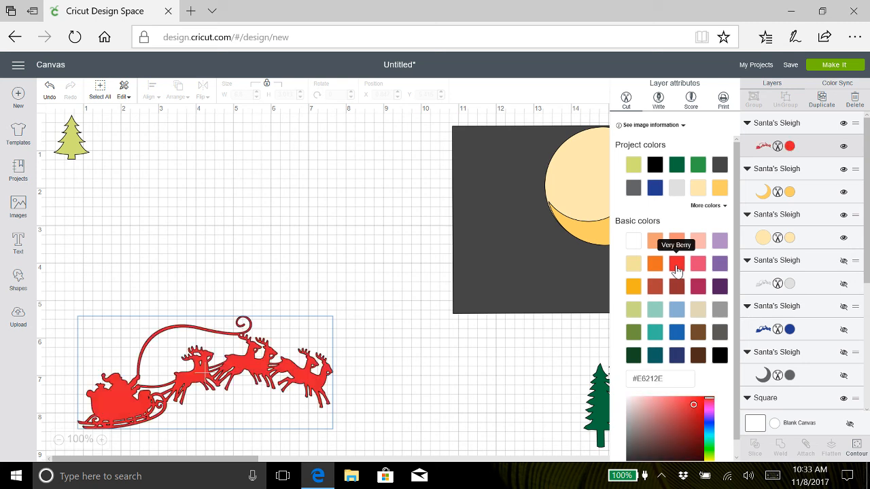
pyautogui.click(409, 406)
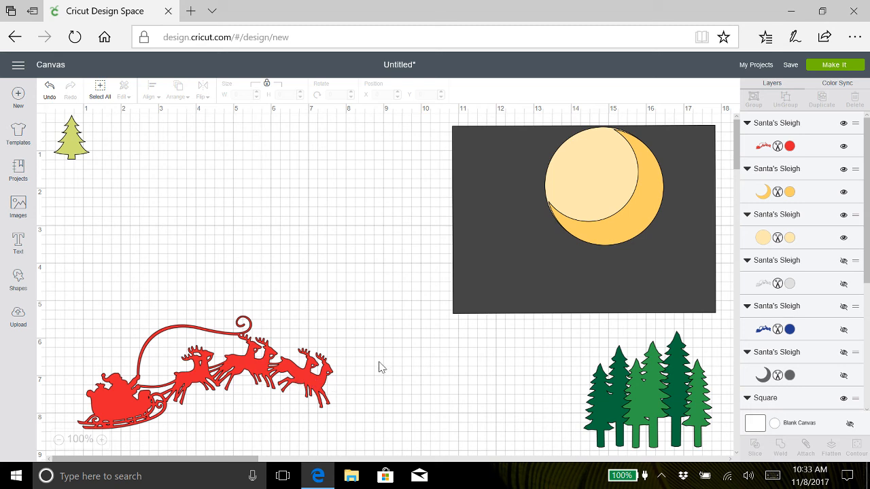
# - Unlock the Forest image's proportions and stretch it below the rectangle to about 6.978 inches wide by 3 inches high
pyautogui.click(647, 391)
pyautogui.moveTo(639, 389); pyautogui.dragTo(640, 374)
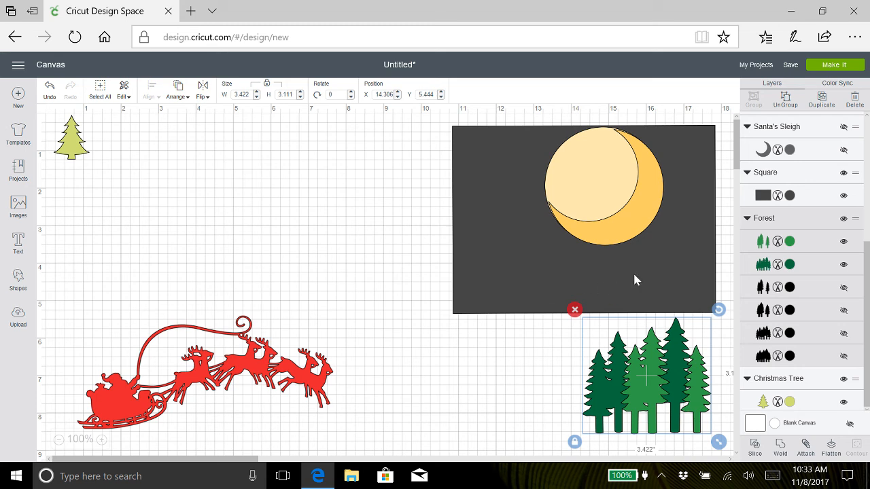
pyautogui.click(574, 443)
pyautogui.moveTo(677, 402); pyautogui.dragTo(549, 404)
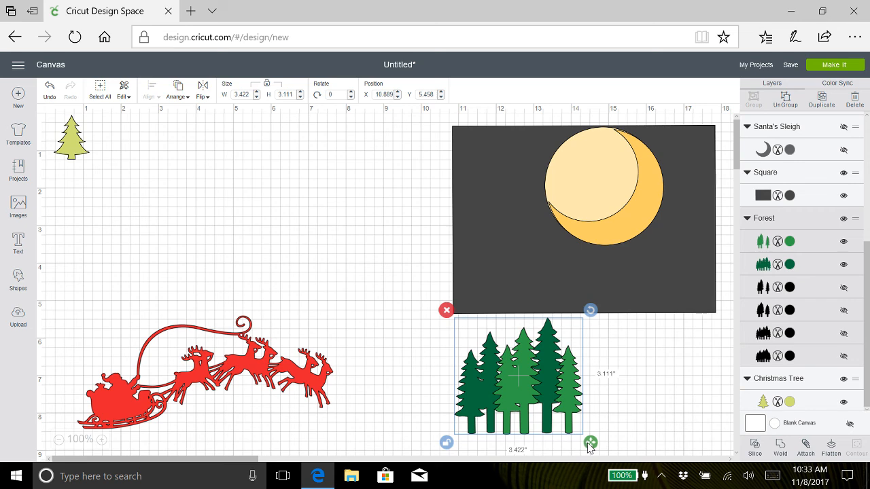
pyautogui.moveTo(590, 443); pyautogui.dragTo(723, 443)
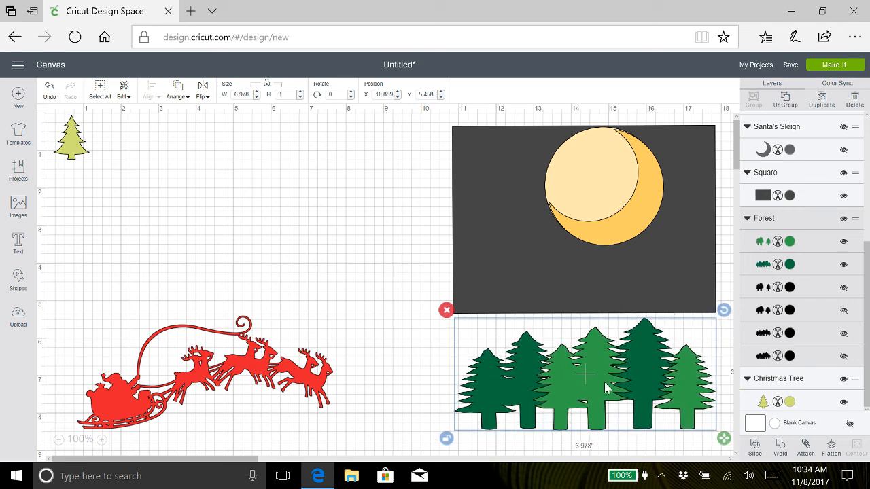
# - Move the Forest image onto the lower part of the dark rectangle at about X 10.792, Y 2.319 and bring it to the front
pyautogui.moveTo(604, 382); pyautogui.dragTo(599, 264)
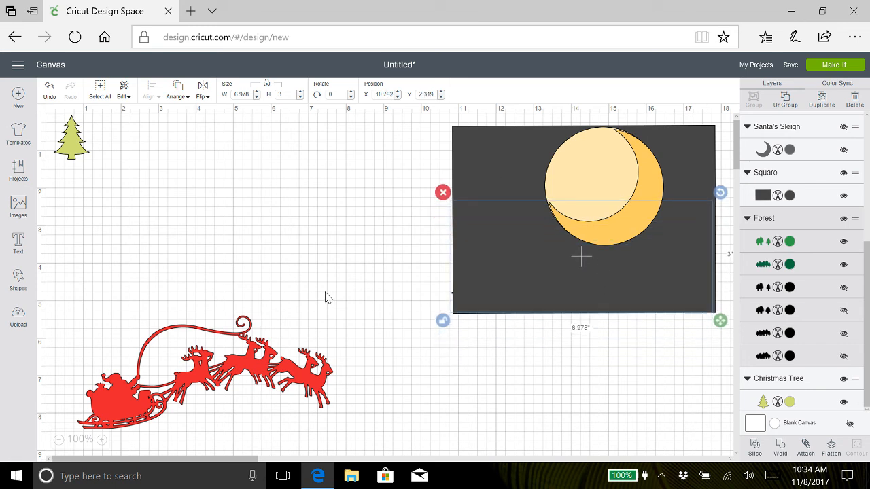
pyautogui.click(182, 91)
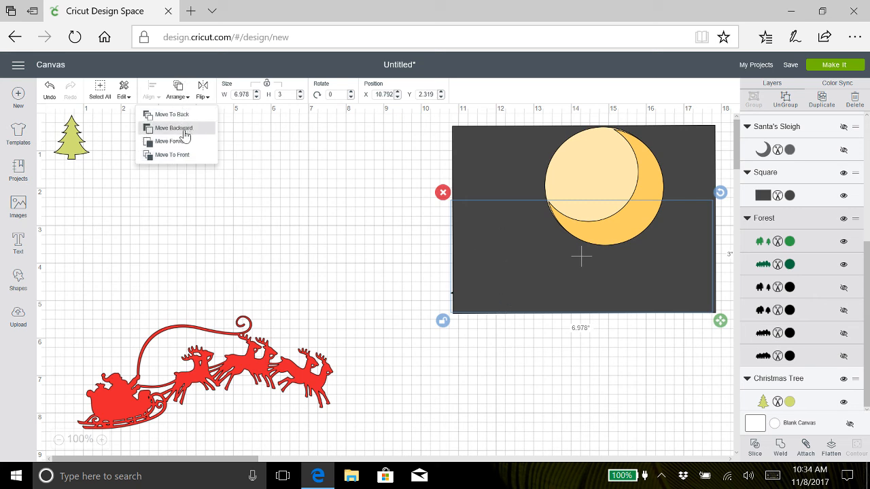
pyautogui.click(181, 163)
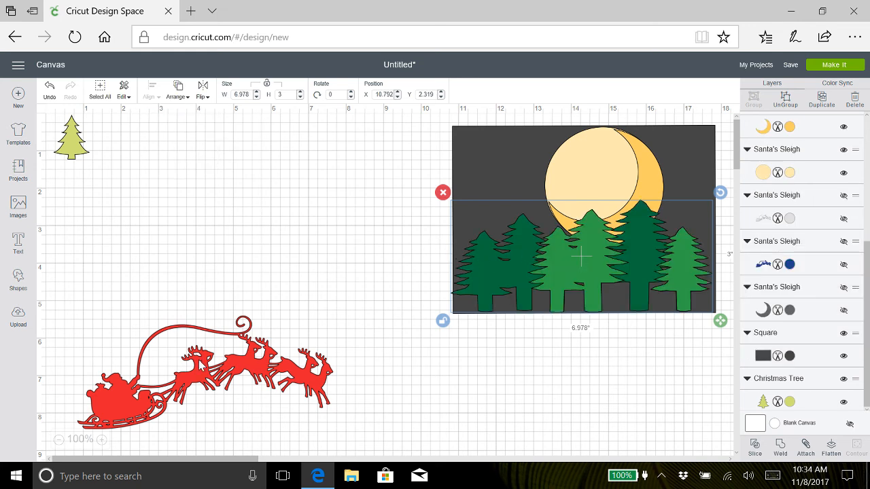
# - Move the red sleigh to about X 0.583, Y 5.609 and add the text "You'd Better Watch out"
pyautogui.moveTo(199, 366); pyautogui.dragTo(185, 389)
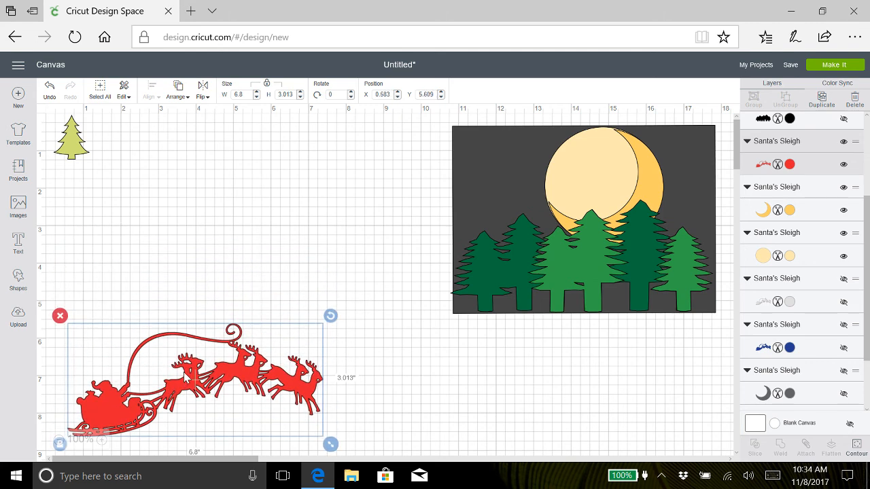
pyautogui.click(17, 244)
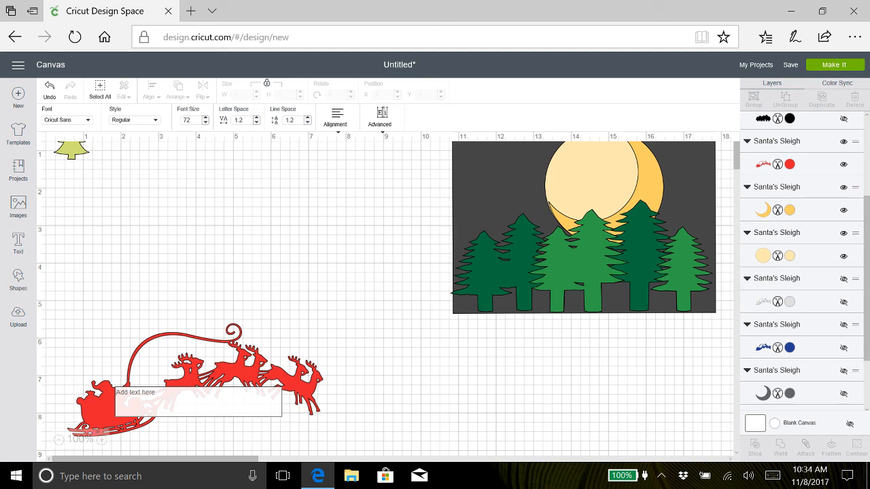
pyautogui.write('Y')
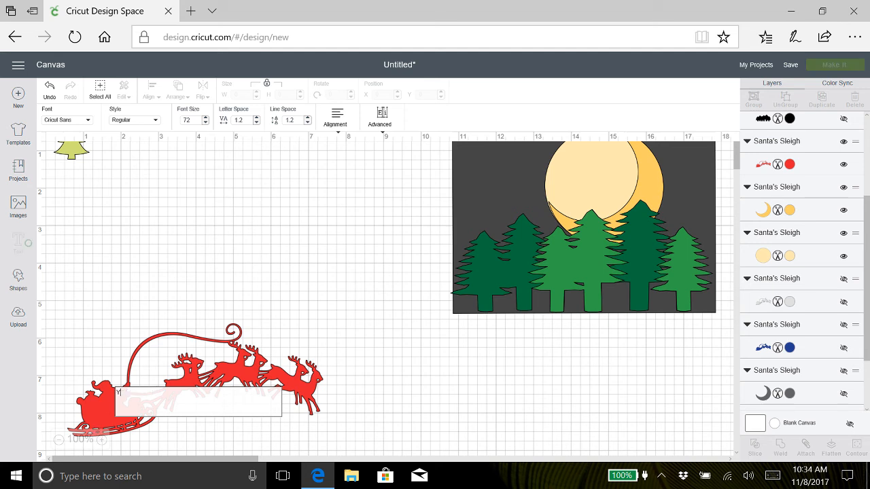
pyautogui.write("ou'd ")
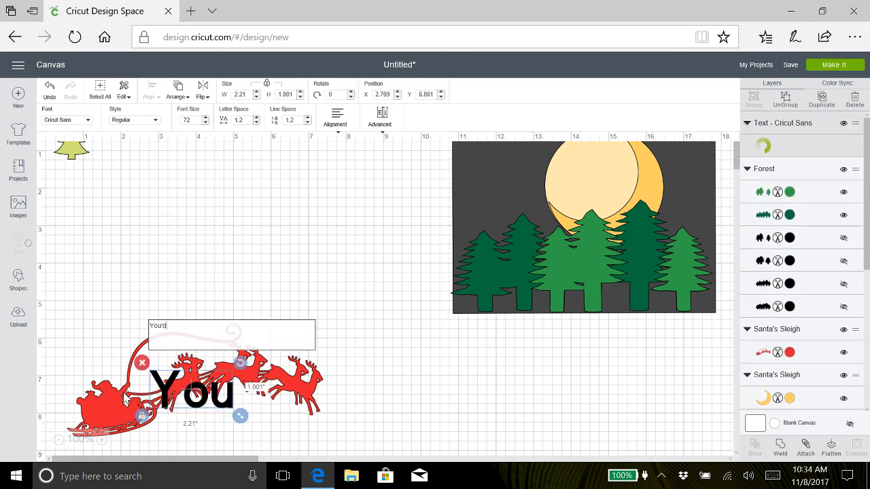
pyautogui.write('Be')
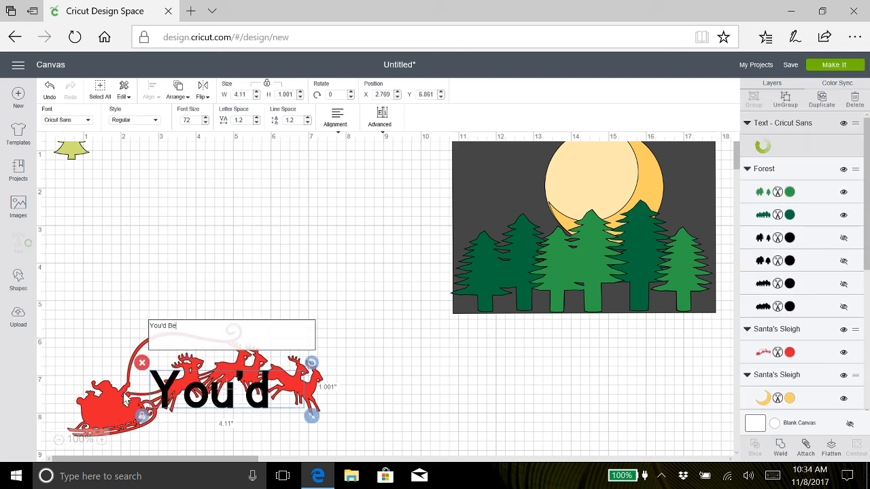
pyautogui.write('tter')
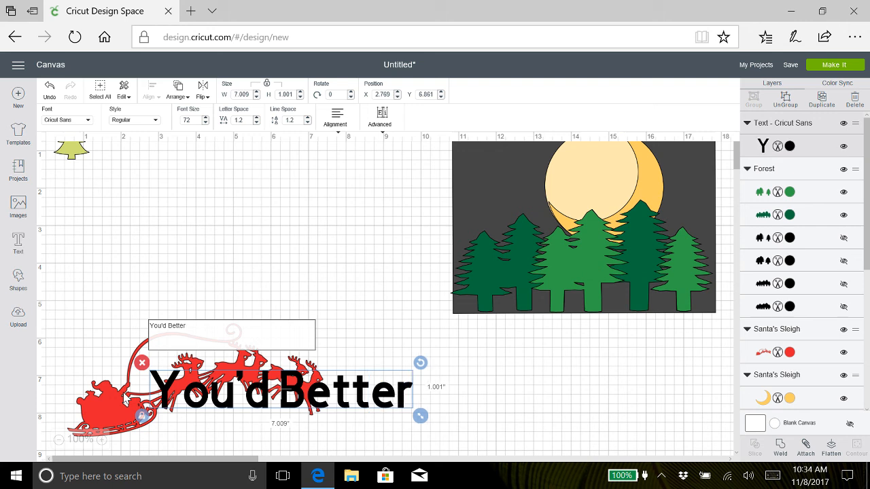
pyautogui.write(' Wat')
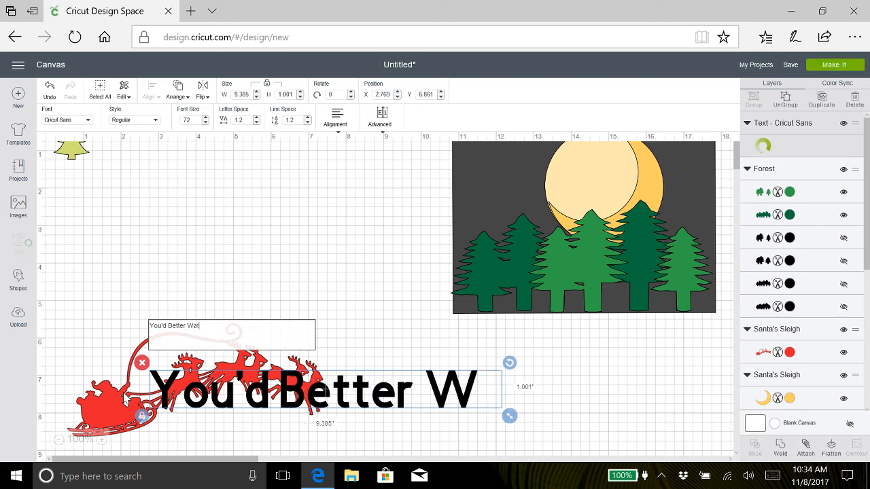
pyautogui.write('ch out')
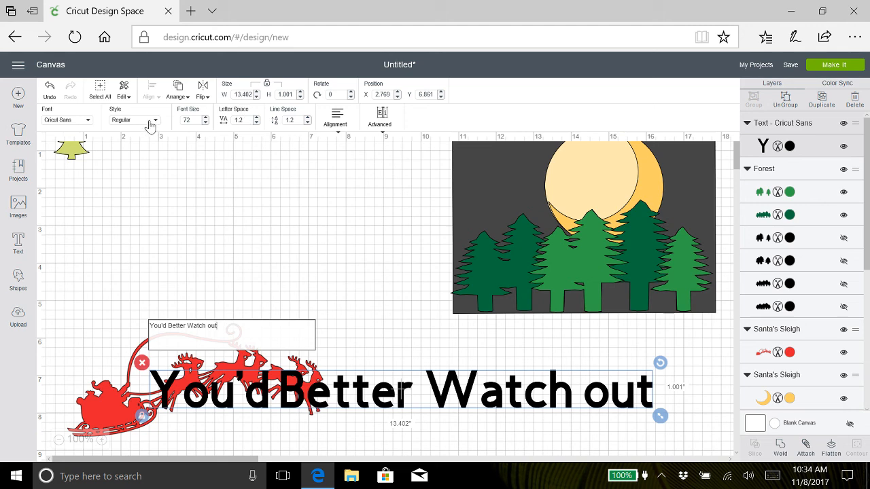
# - Filter the font list to My Fonts and set the greeting text's font to Arial Black
pyautogui.click(88, 120)
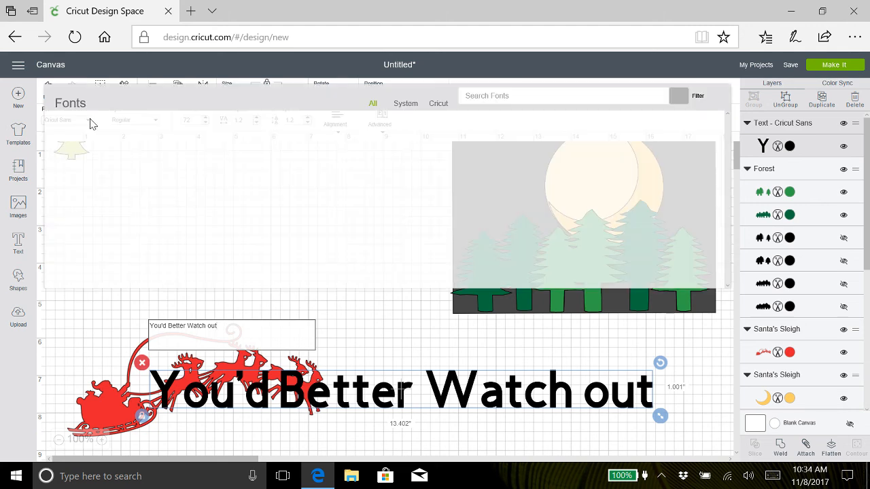
pyautogui.scroll(-6, 256, 204)
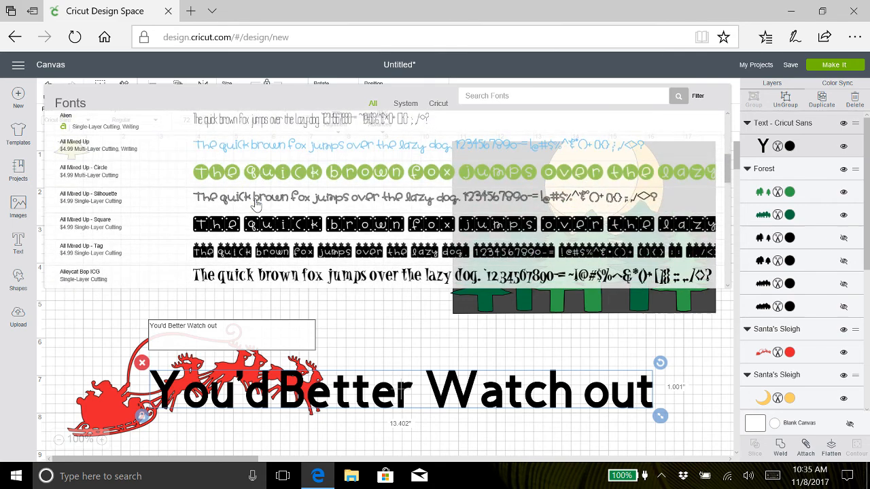
pyautogui.scroll(-3, 256, 204)
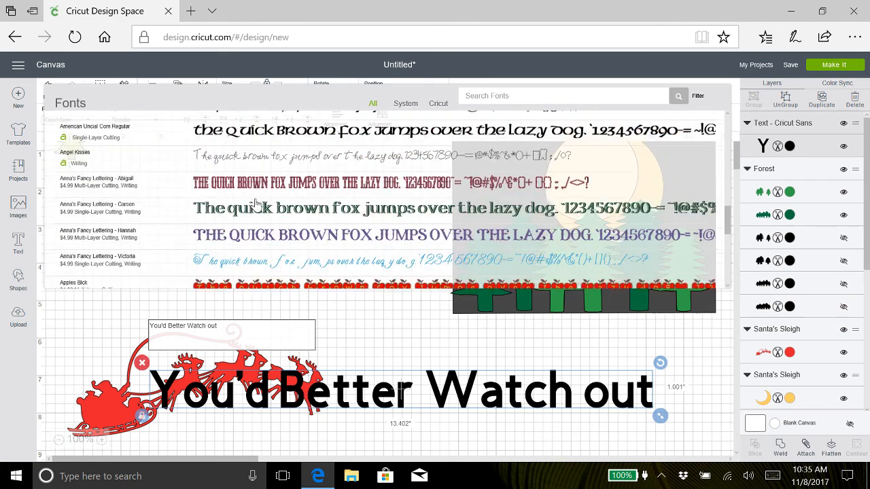
pyautogui.scroll(-3, 256, 204)
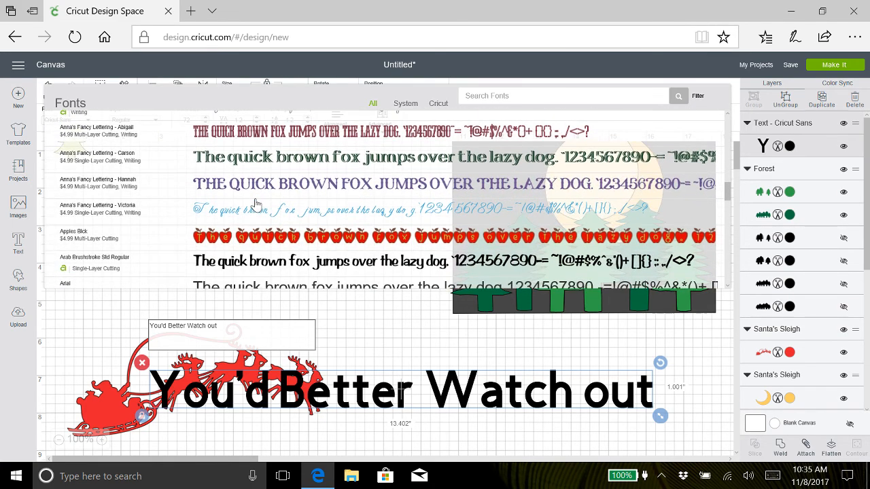
pyautogui.scroll(-1, 256, 204)
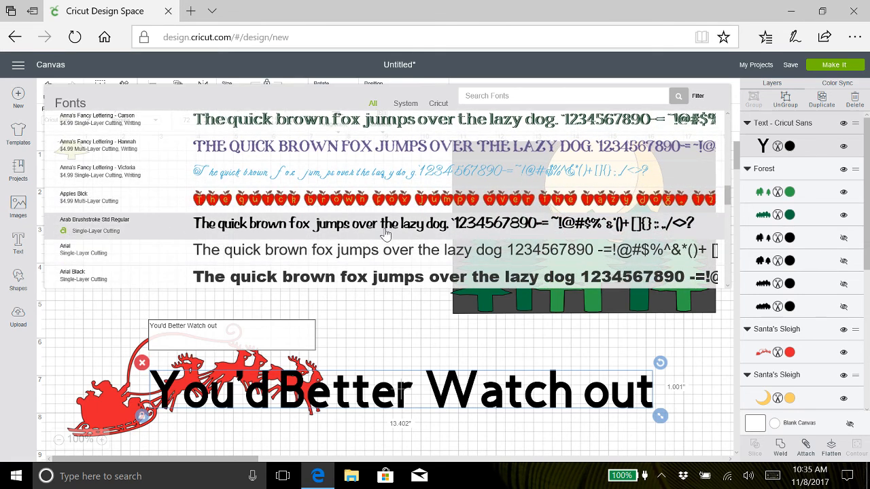
pyautogui.click(699, 97)
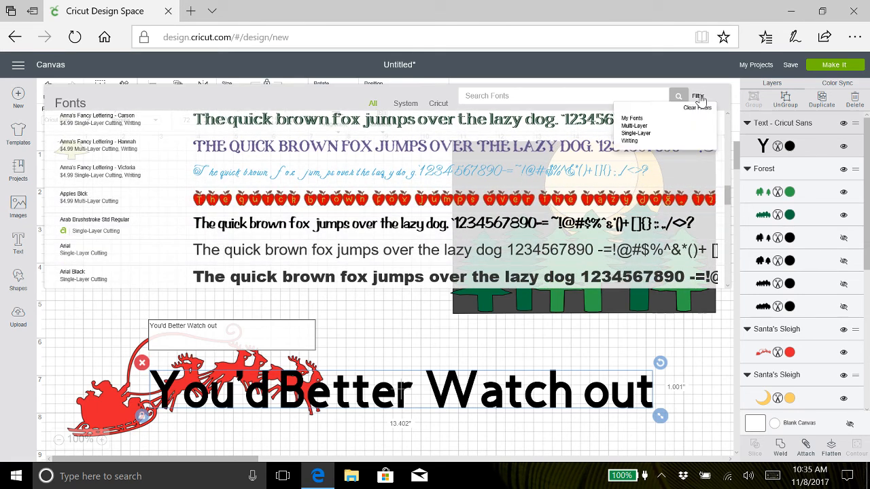
pyautogui.click(632, 119)
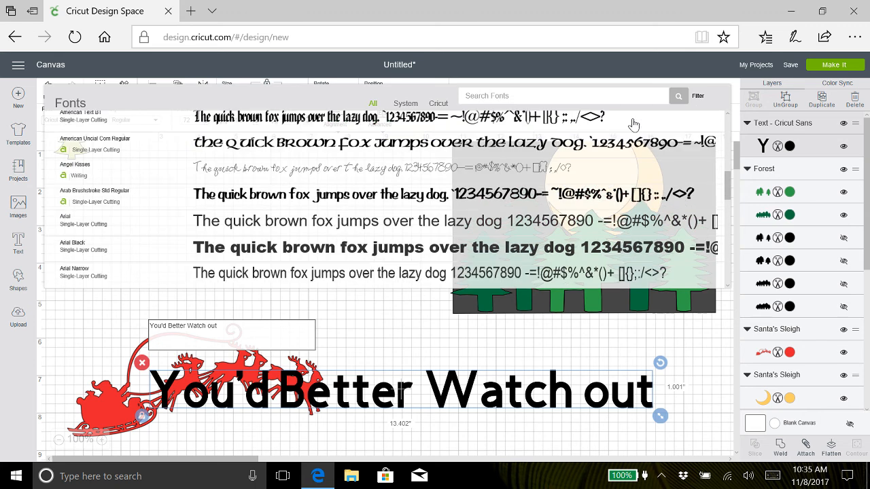
pyautogui.click(297, 250)
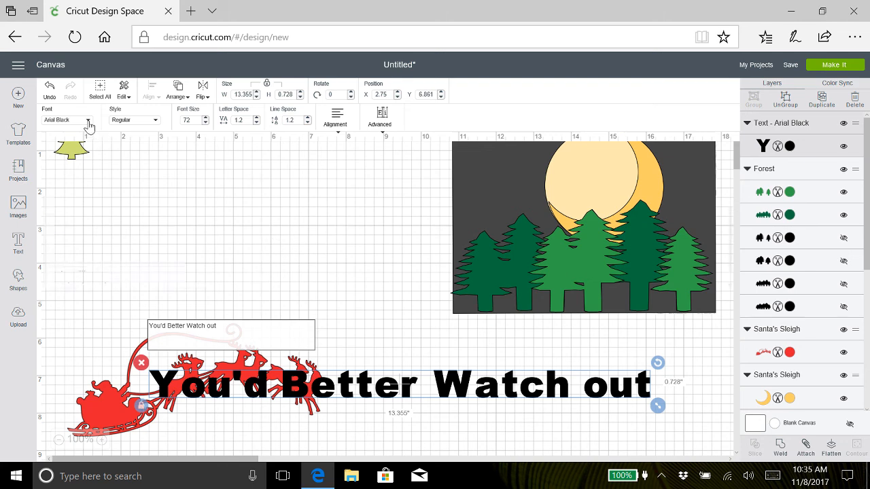
# - Move the greeting text up above the sleigh to about X 4.444, Y 3.083
pyautogui.click(87, 122)
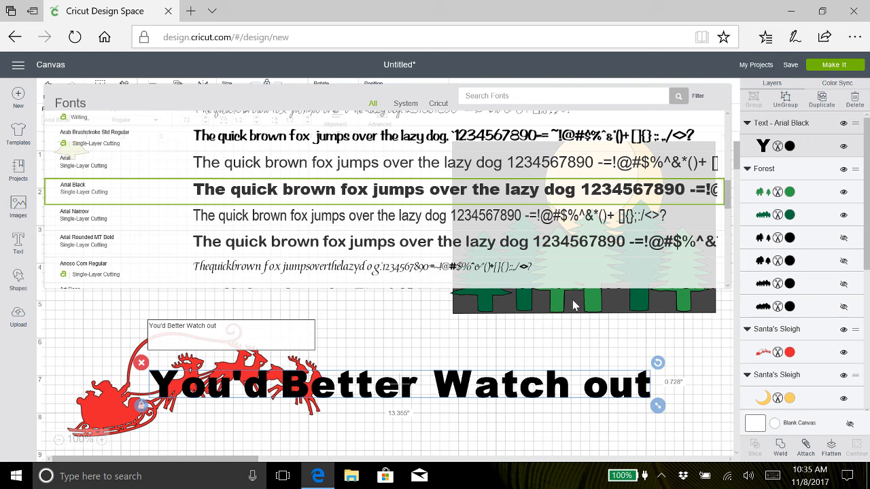
pyautogui.moveTo(357, 385); pyautogui.dragTo(441, 321)
pyautogui.moveTo(386, 385); pyautogui.dragTo(456, 238)
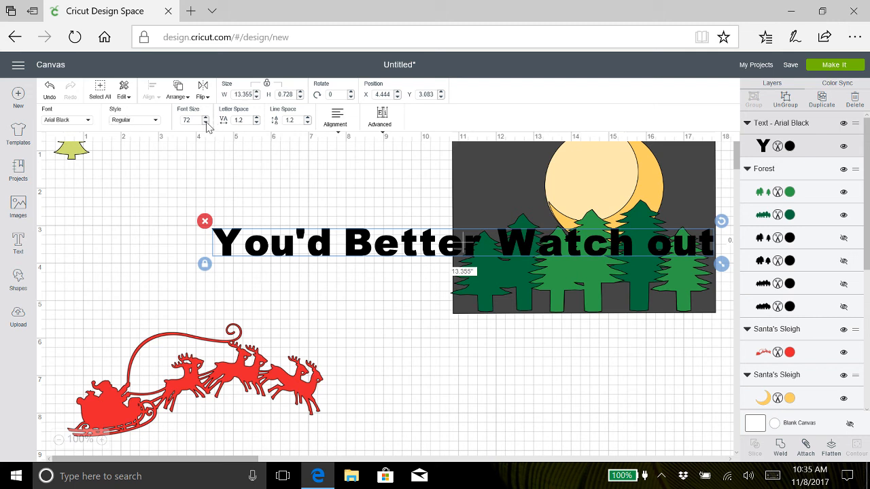
# - Change the greeting text's font to Arial Rounded MT Bold
pyautogui.click(88, 121)
pyautogui.scroll(-5, 287, 215)
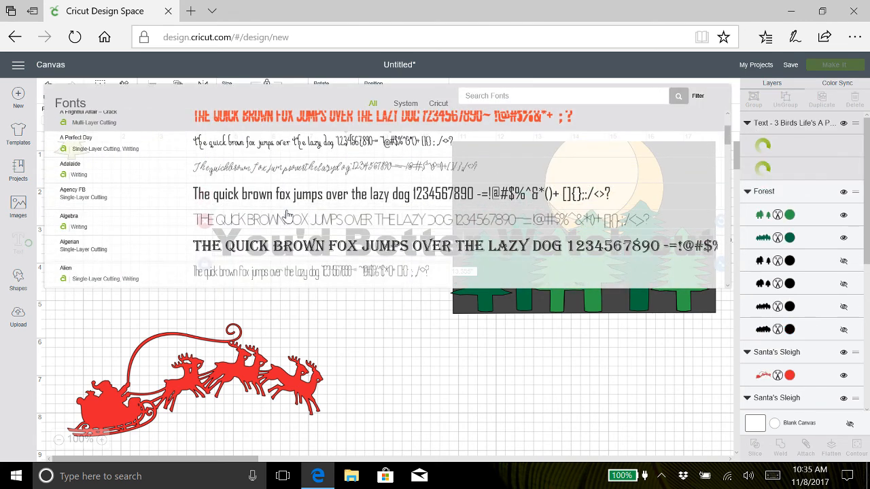
pyautogui.scroll(-5, 287, 216)
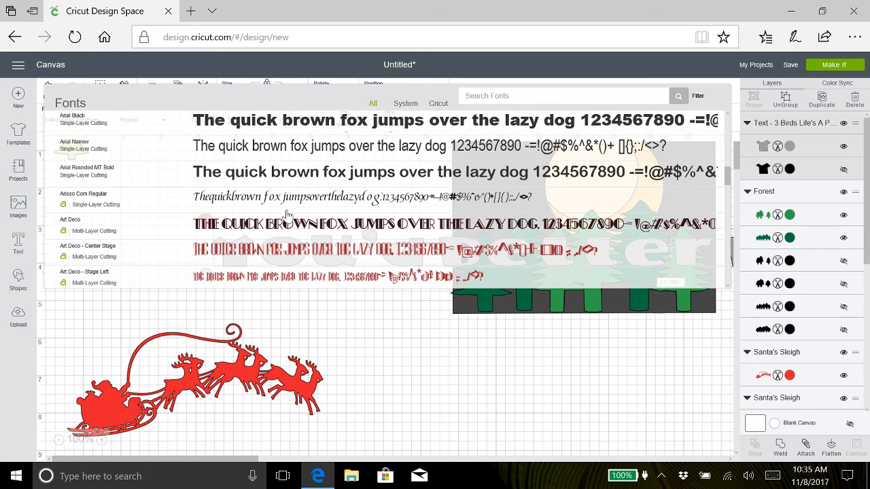
pyautogui.click(275, 178)
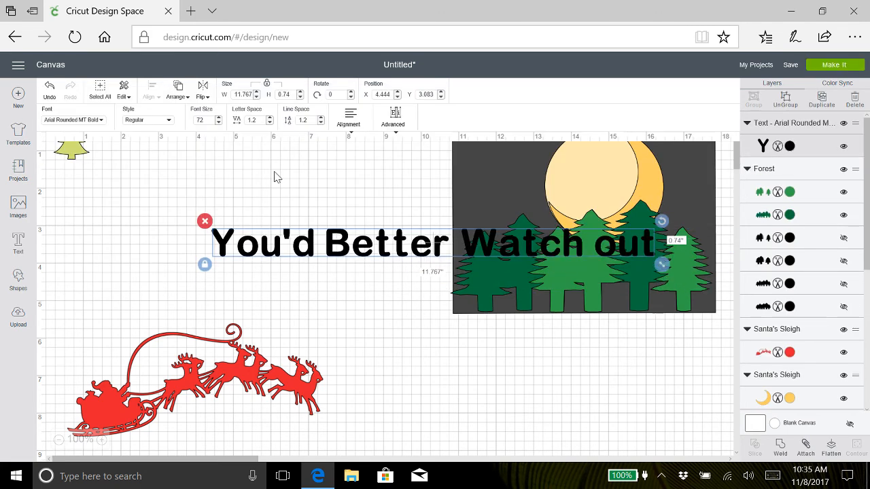
# - Change the greeting text's font to Candice Regular
pyautogui.click(101, 122)
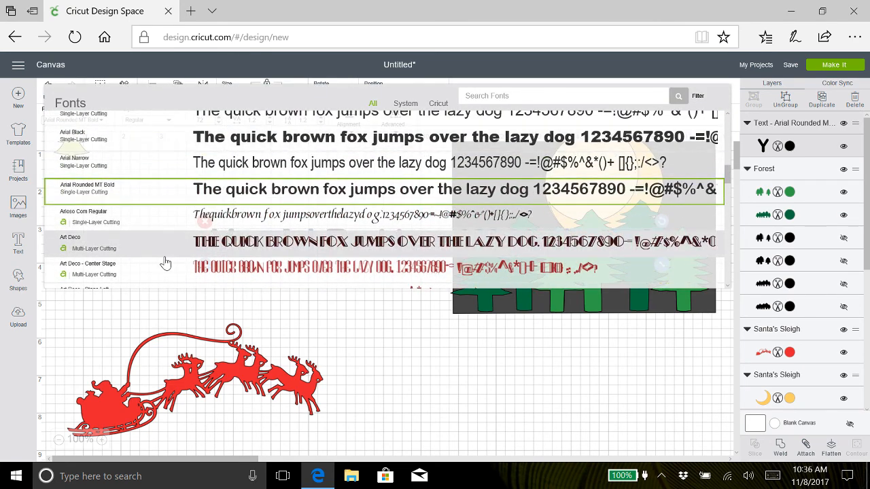
pyautogui.scroll(-10, 165, 263)
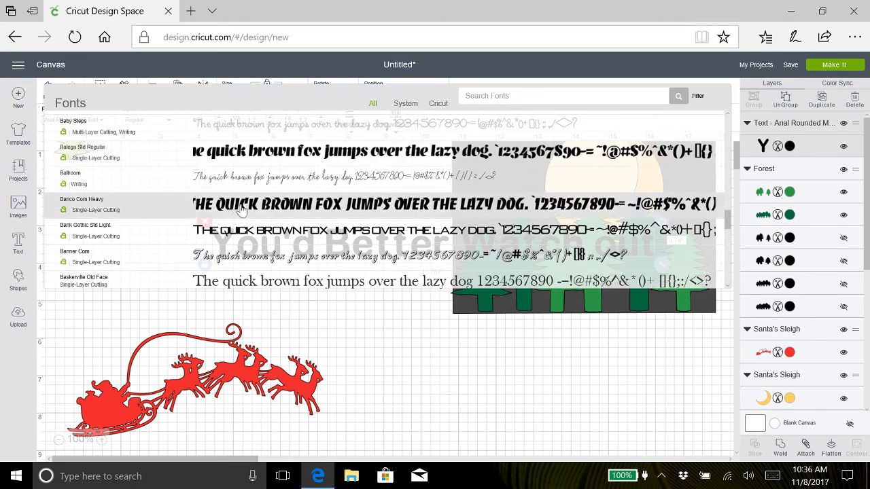
pyautogui.scroll(-5, 175, 244)
pyautogui.scroll(-10, 178, 243)
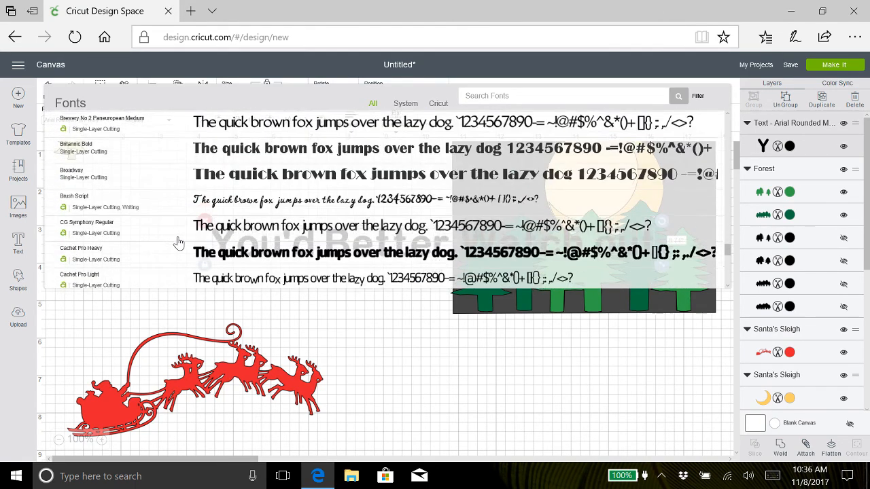
pyautogui.scroll(-5, 178, 244)
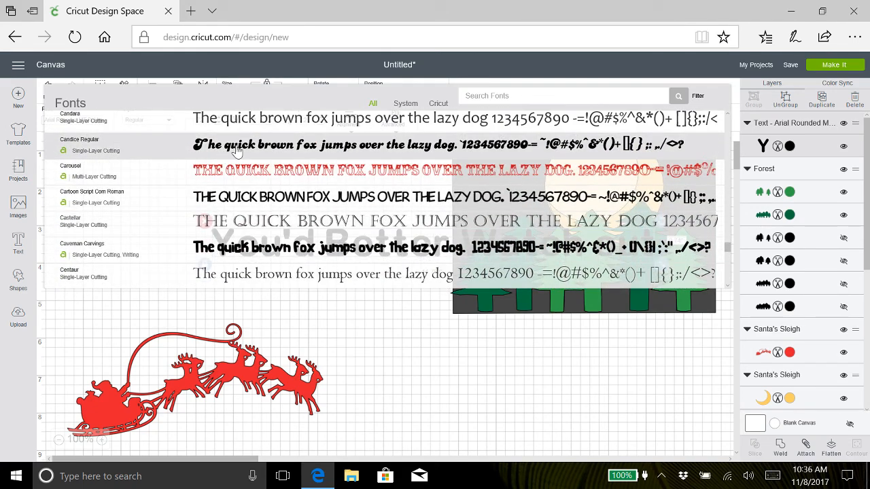
pyautogui.click(236, 150)
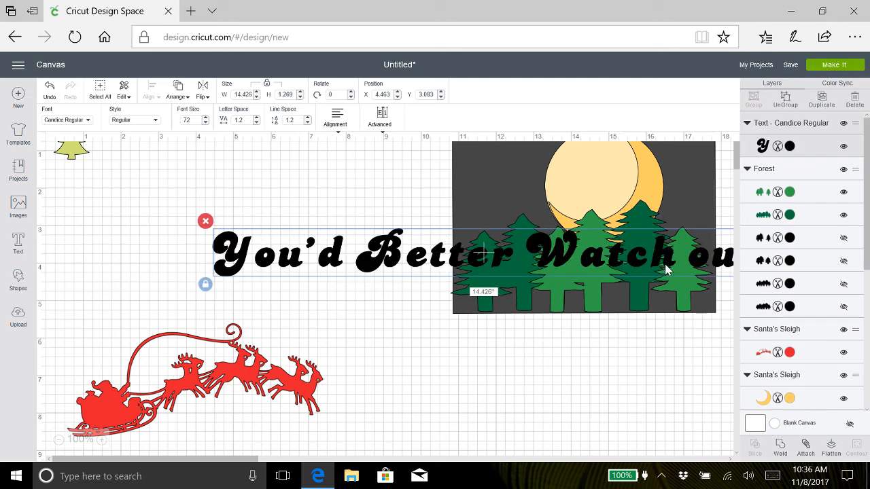
# - Move the greeting text to about X 1.199, Y 2.986 and set its width to 6.5 inches
pyautogui.moveTo(663, 255); pyautogui.dragTo(540, 252)
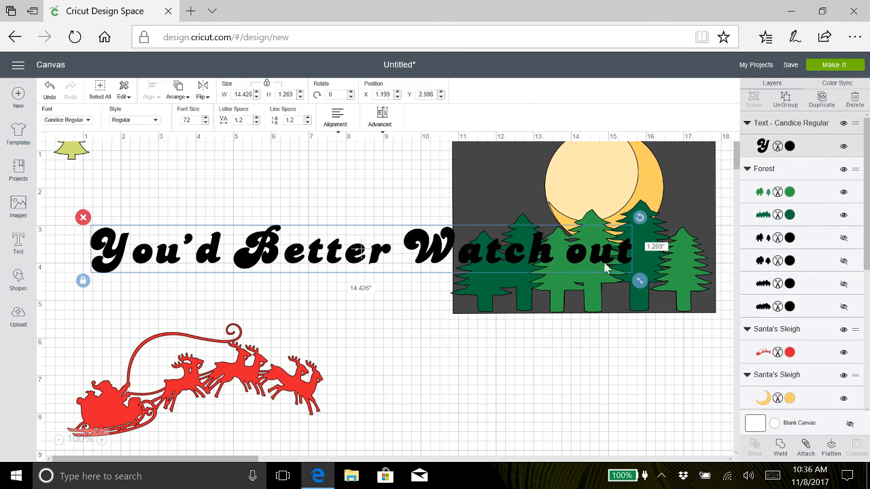
pyautogui.moveTo(641, 284); pyautogui.dragTo(396, 283)
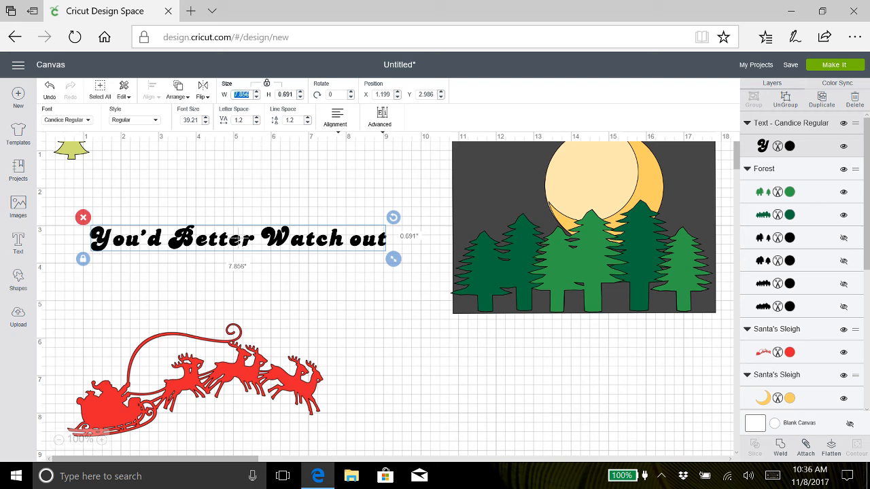
pyautogui.write('6.5')
pyautogui.press('Return')
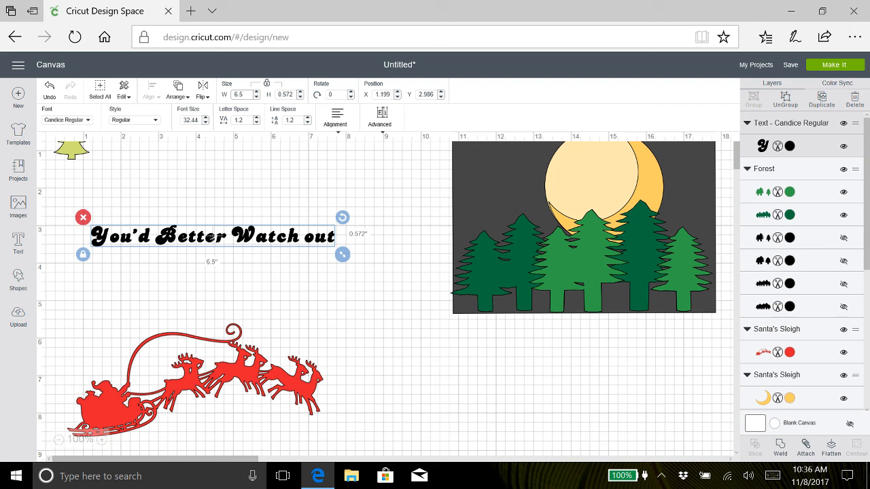
# - Recolor the greeting text to the red Very Berry basic color
pyautogui.click(789, 146)
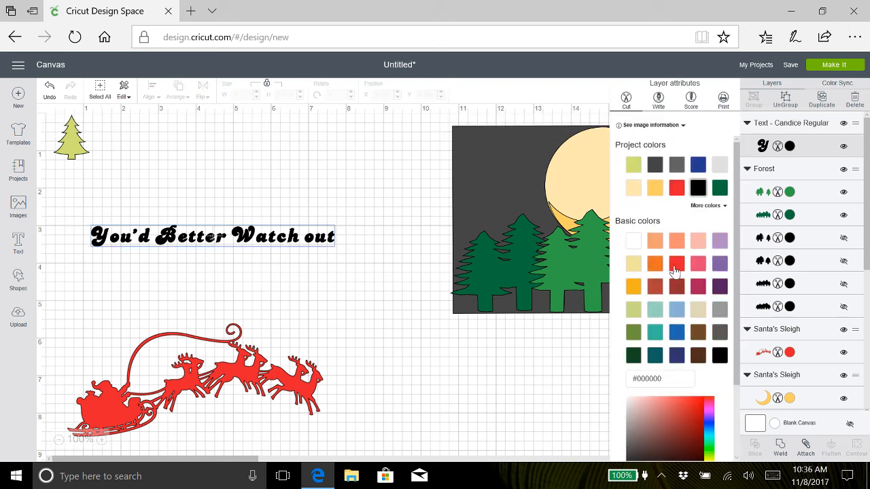
pyautogui.click(676, 270)
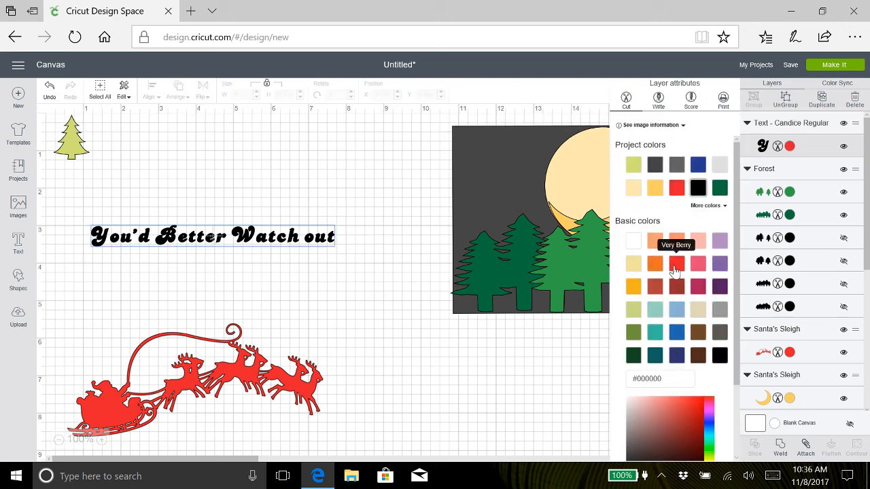
pyautogui.click(337, 300)
# - Move the greeting text directly beneath Santa's sleigh, at about X 0.685, Y 8.944
pyautogui.moveTo(257, 243); pyautogui.dragTo(326, 350)
pyautogui.scroll(-3, 370, 331)
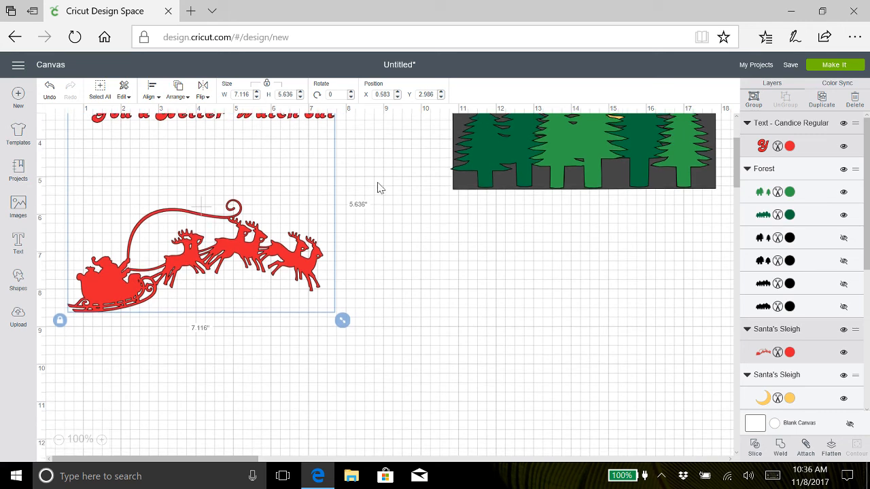
pyautogui.scroll(2, 378, 187)
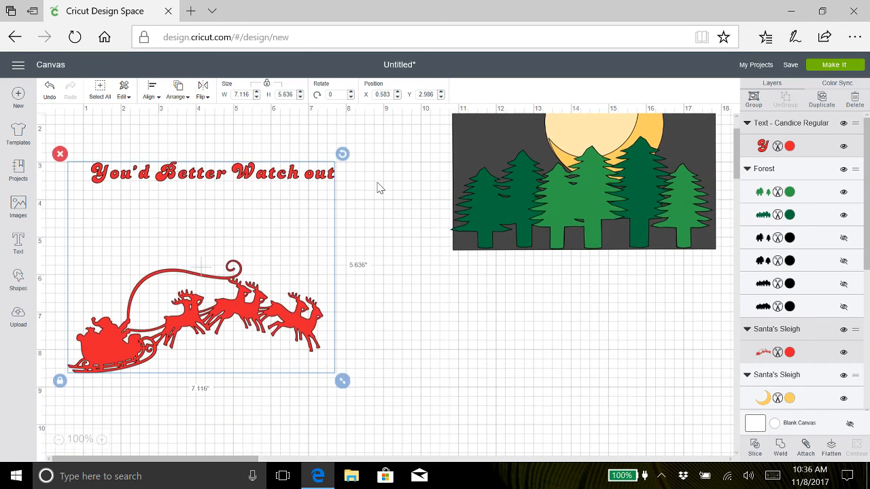
pyautogui.click(197, 178)
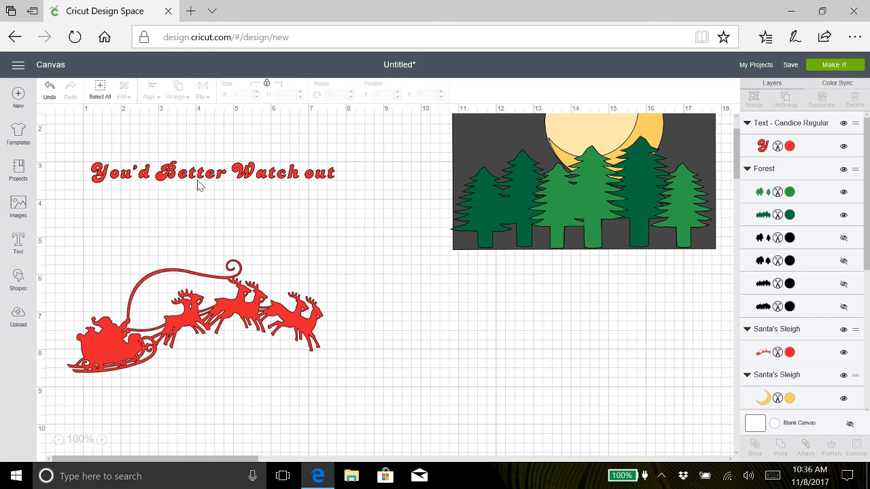
pyautogui.click(206, 189)
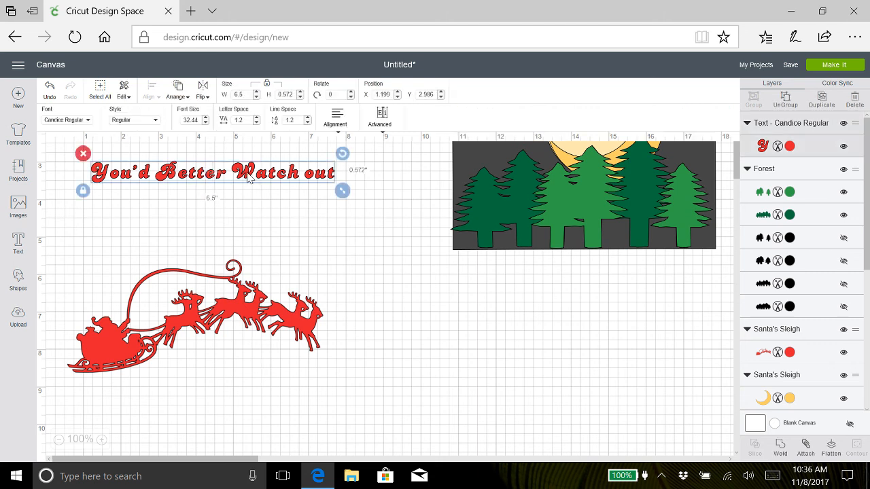
pyautogui.moveTo(246, 178); pyautogui.dragTo(228, 402)
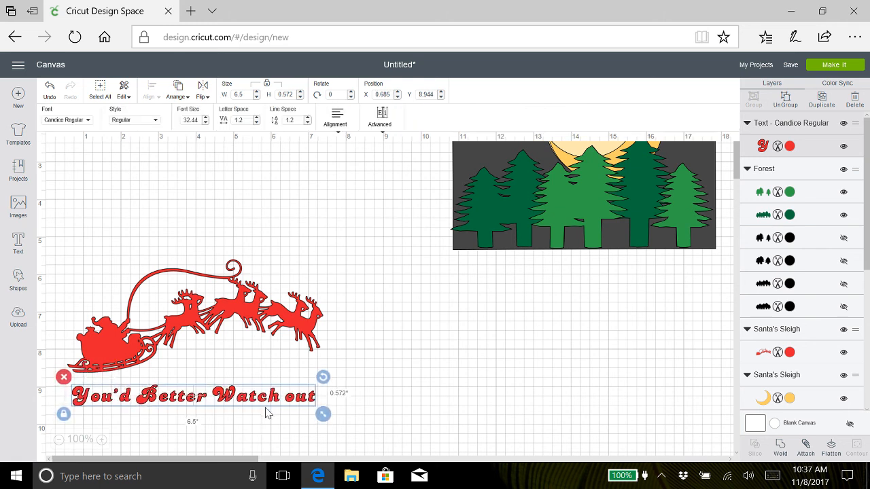
# - Attach the greeting text and the red Santa's sleigh to each other
pyautogui.moveTo(331, 424); pyautogui.dragTo(66, 265)
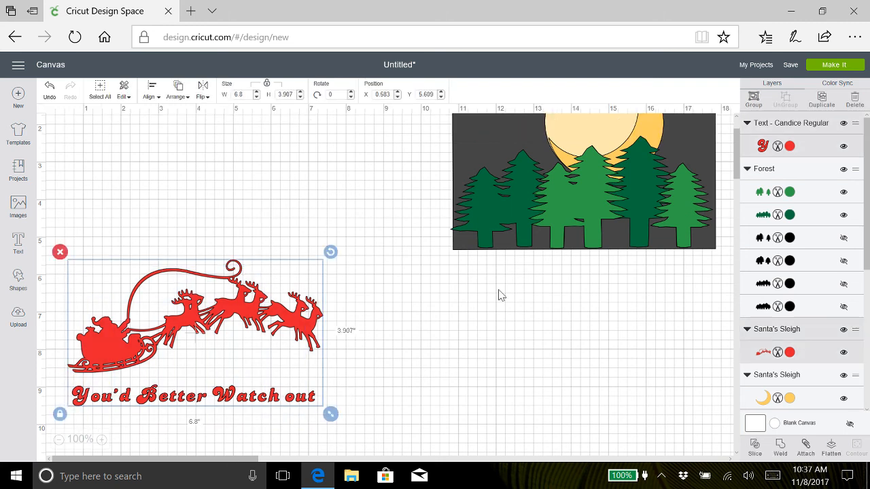
pyautogui.click(806, 448)
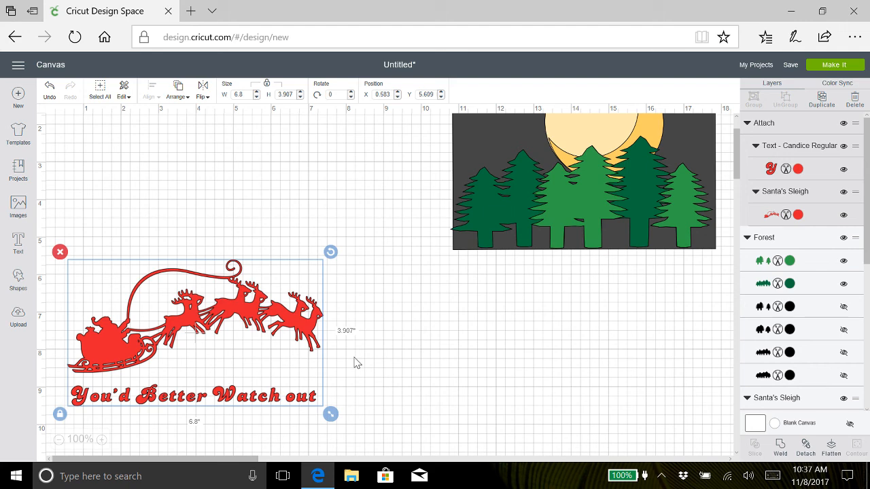
pyautogui.scroll(-1, 353, 362)
pyautogui.scroll(2, 354, 362)
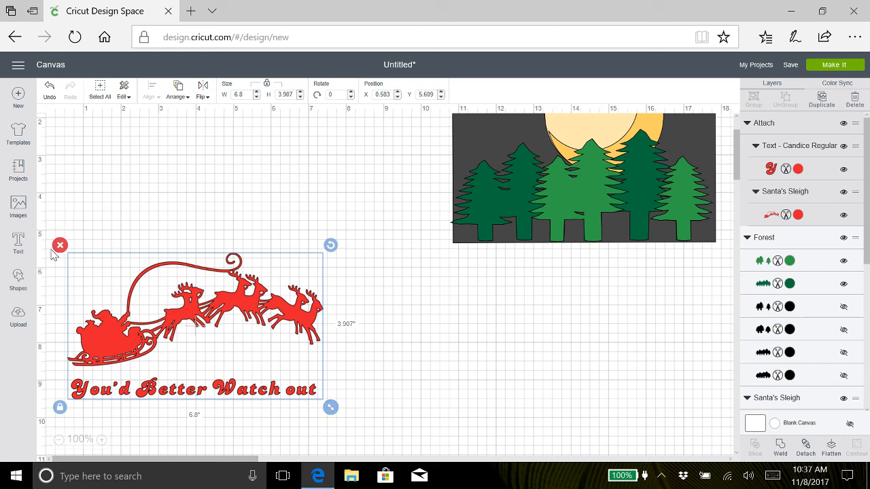
pyautogui.click(72, 217)
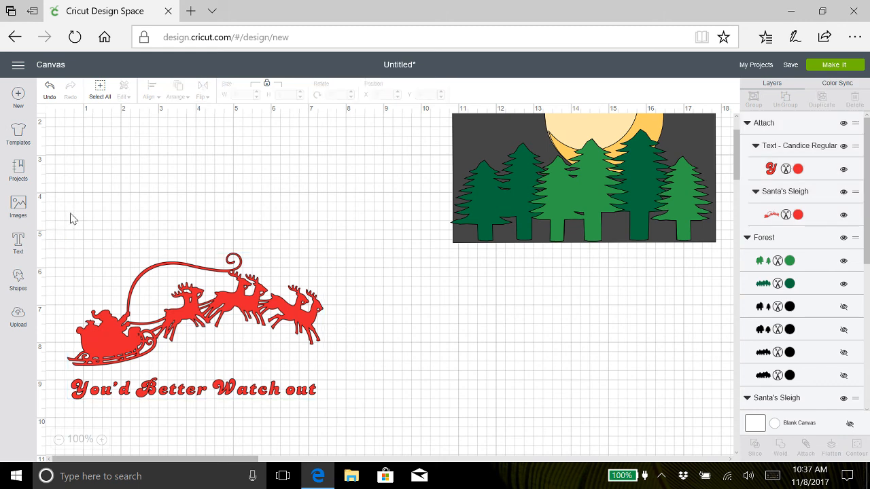
# - Insert a square shape and recolor it to the red Very Berry basic color
pyautogui.click(18, 243)
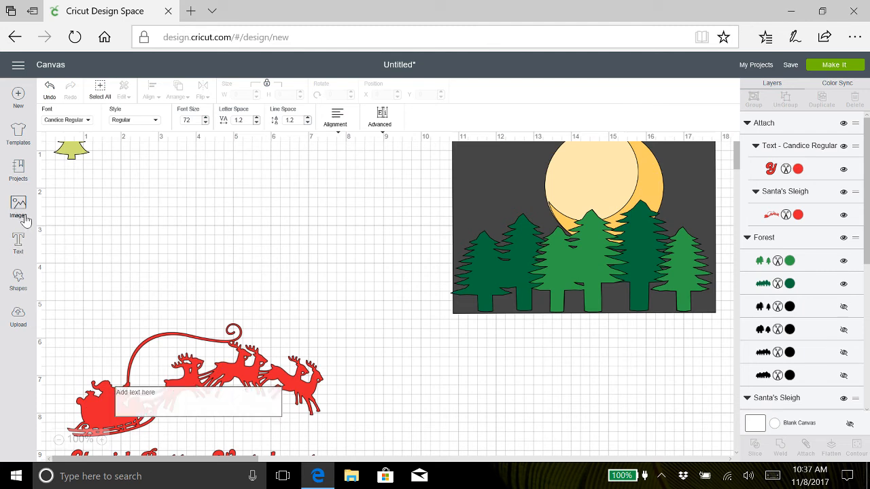
pyautogui.click(19, 278)
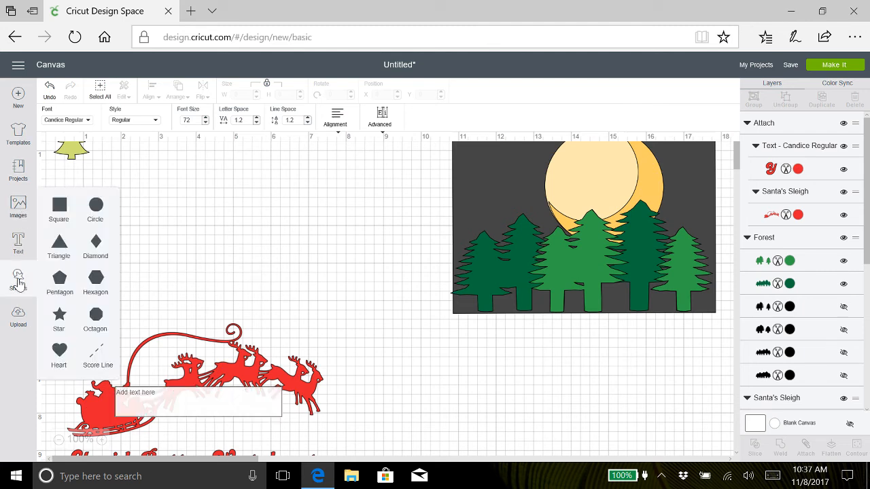
pyautogui.click(59, 205)
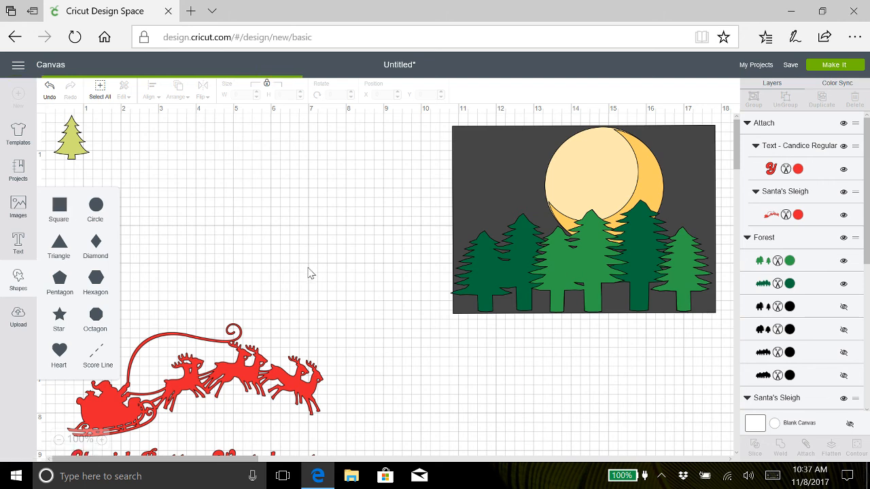
pyautogui.scroll(-5, 311, 272)
pyautogui.scroll(5, 309, 272)
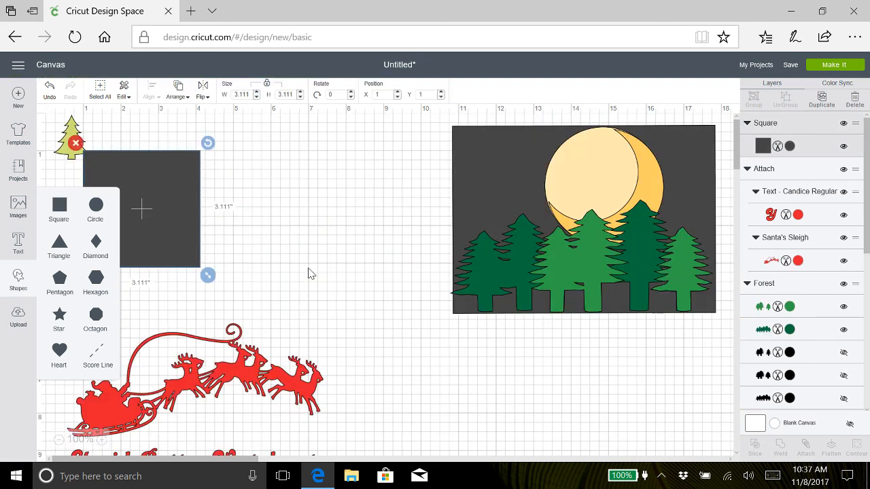
pyautogui.click(148, 199)
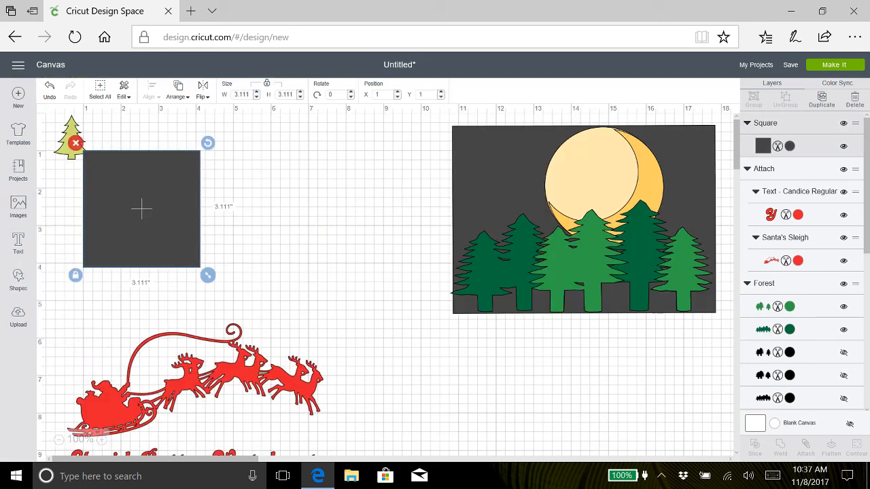
pyautogui.click(789, 145)
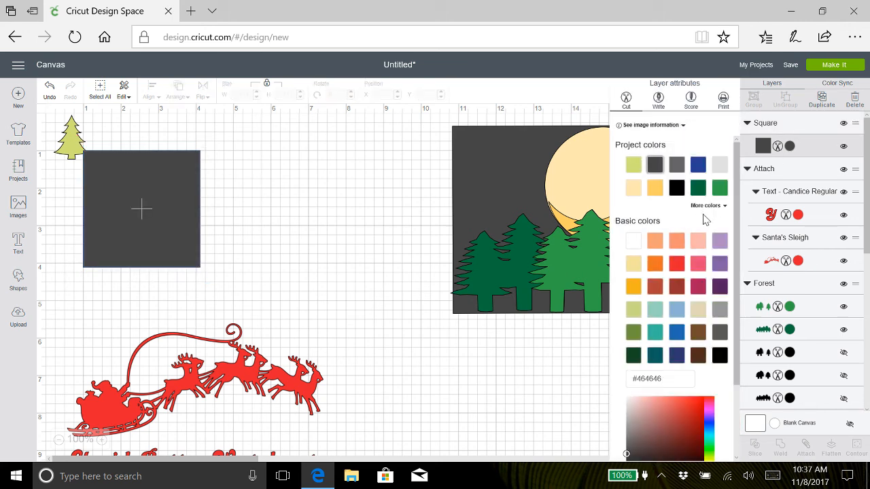
pyautogui.click(678, 265)
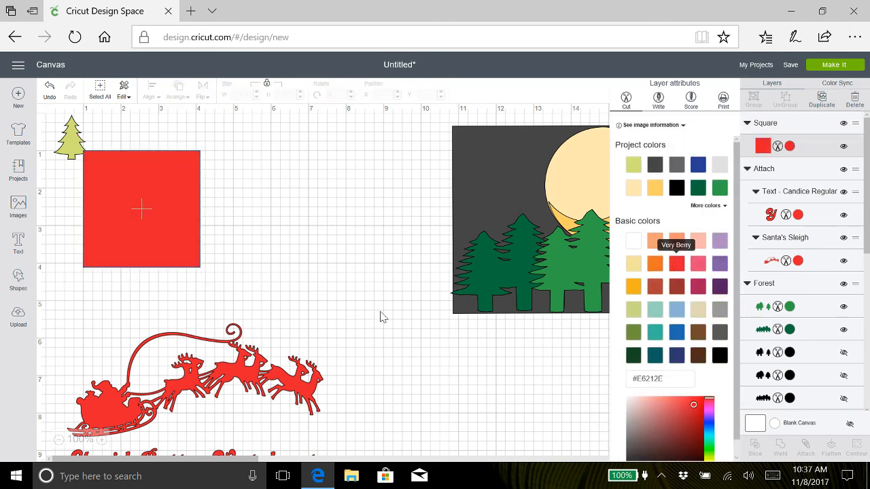
# - Unlock the red square's proportions and set its size to 5 inches wide by 7 inches high
pyautogui.scroll(-1, 337, 257)
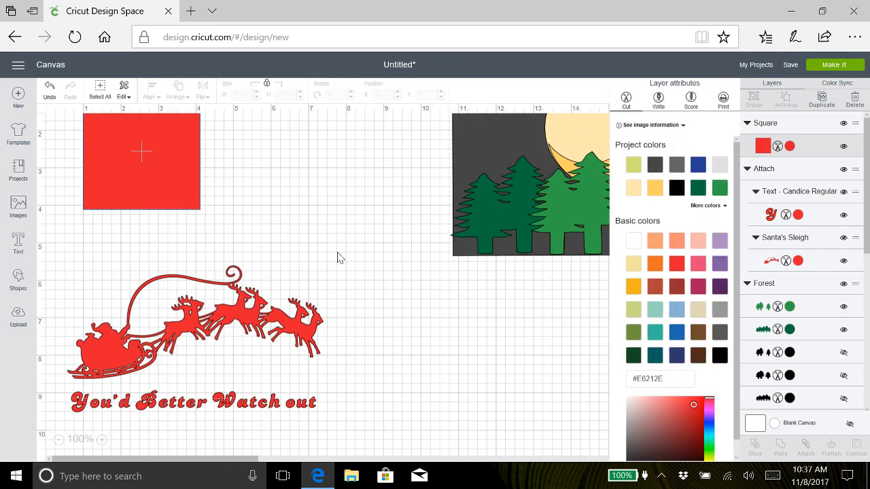
pyautogui.click(128, 207)
pyautogui.click(76, 222)
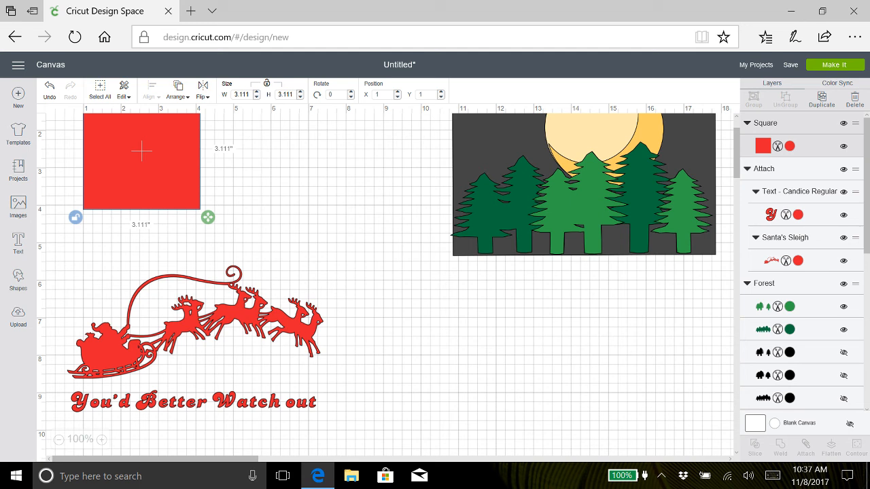
pyautogui.moveTo(251, 95); pyautogui.dragTo(233, 95)
pyautogui.write('5')
pyautogui.press('Tab')
pyautogui.write('7')
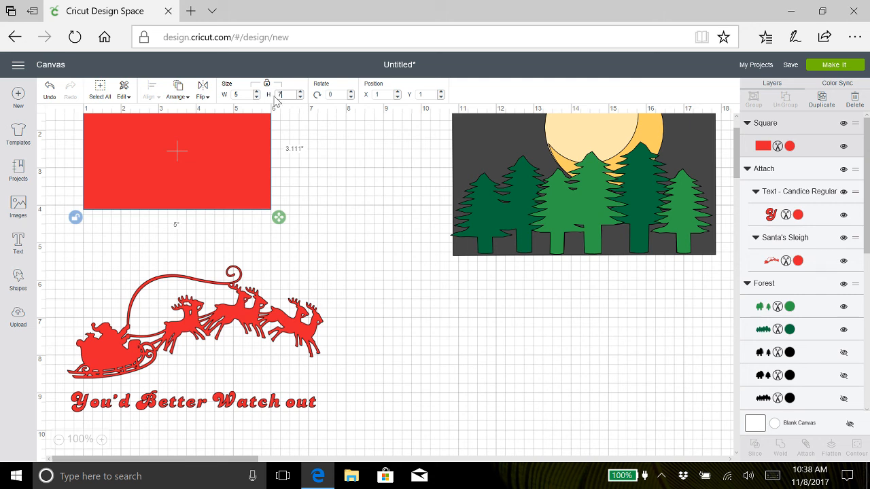
pyautogui.press('Return')
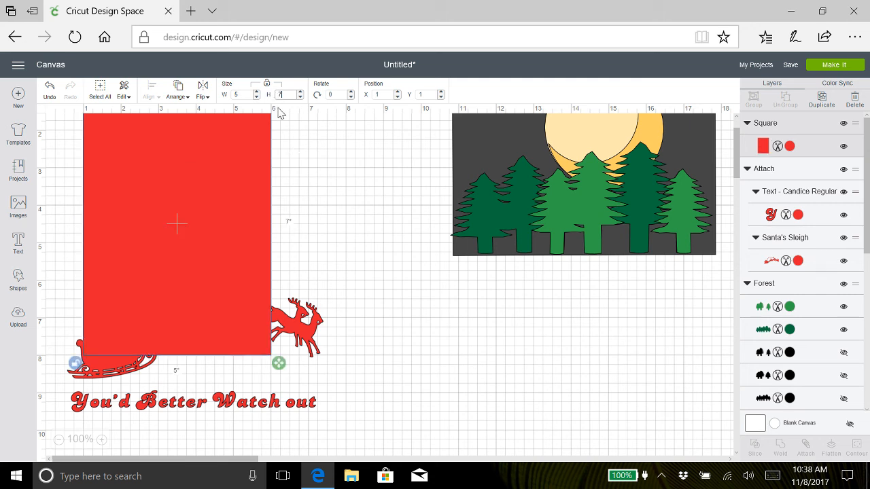
# - Rotate the red rectangle to landscape, about 90.15 degrees, and place it over the sleigh and greeting at about X 0.508, Y 5.019
pyautogui.moveTo(197, 211); pyautogui.dragTo(205, 261)
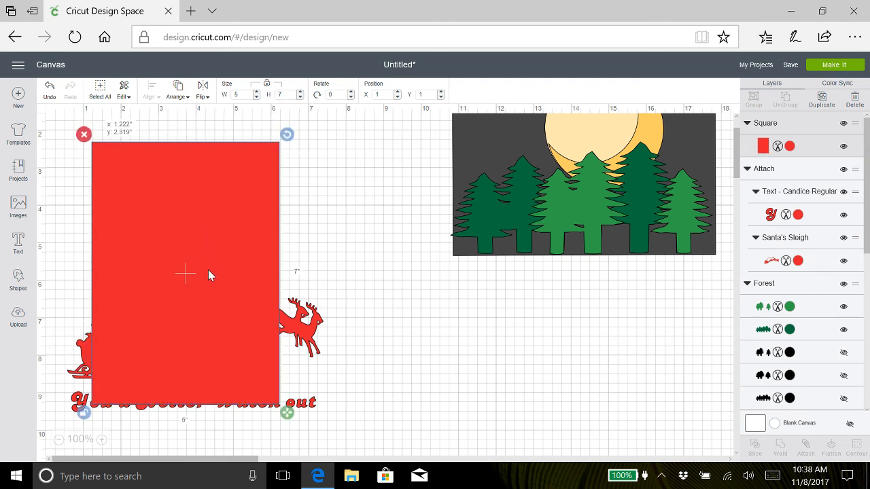
pyautogui.moveTo(295, 136); pyautogui.dragTo(356, 350)
pyautogui.click(248, 173)
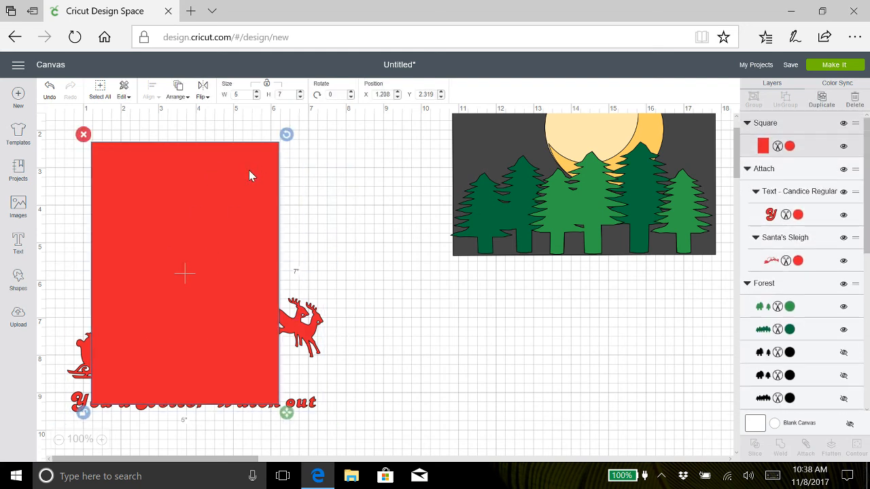
pyautogui.moveTo(300, 143); pyautogui.dragTo(314, 190)
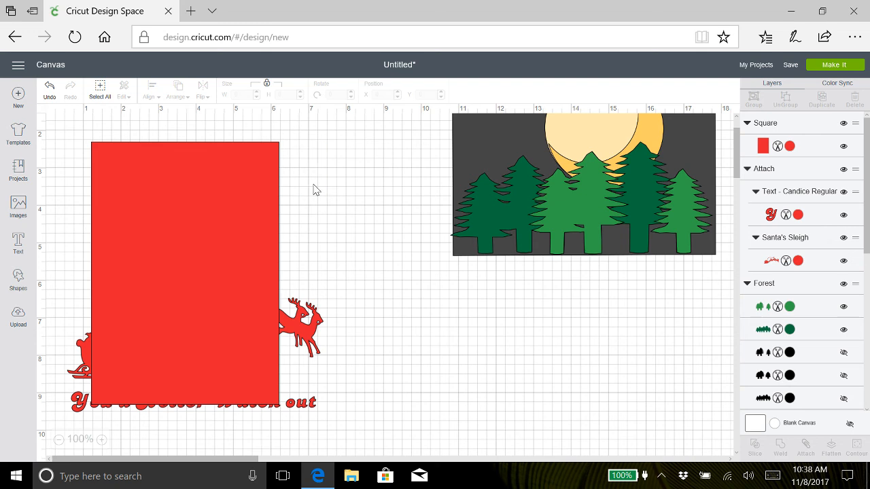
pyautogui.click(263, 164)
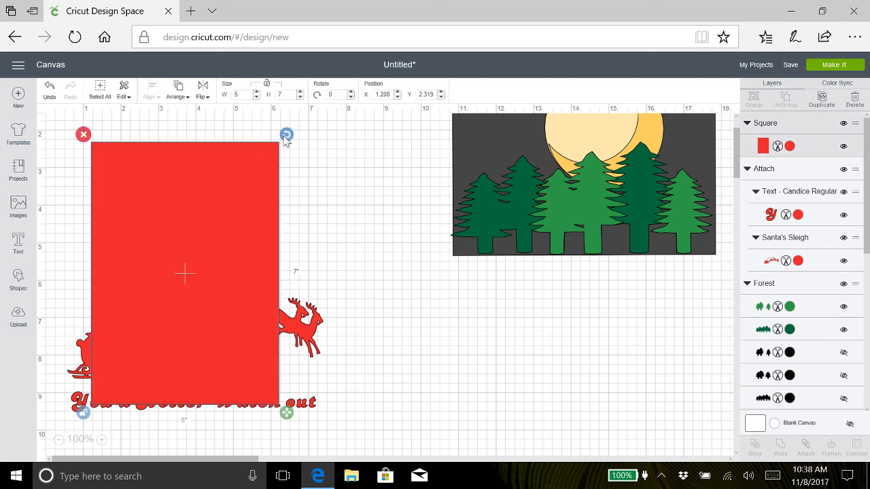
pyautogui.moveTo(285, 138); pyautogui.dragTo(333, 383)
pyautogui.moveTo(231, 301); pyautogui.dragTo(229, 359)
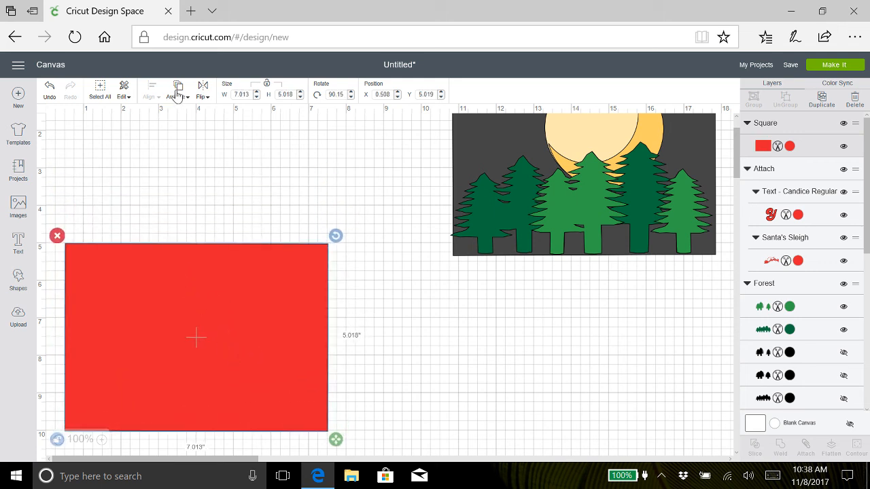
# - Send the red rectangle to the back and move the attached sleigh and greeting to about X 0.597, Y 5.123
pyautogui.click(176, 94)
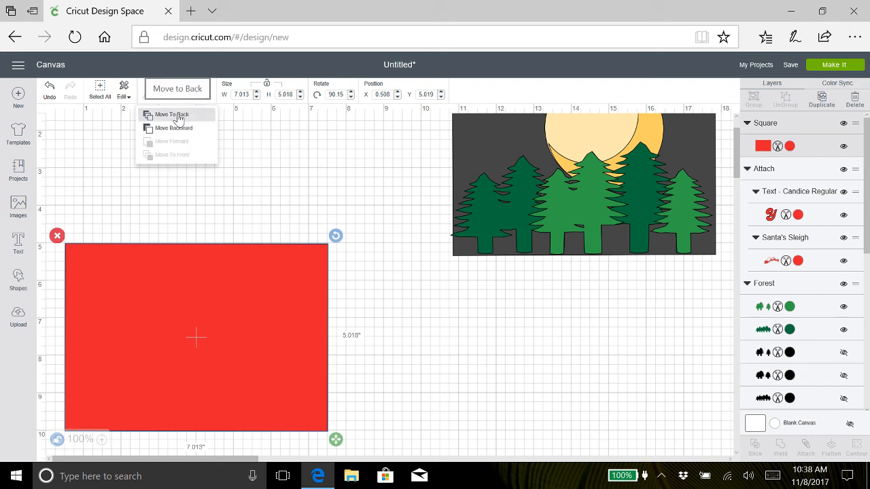
pyautogui.click(178, 116)
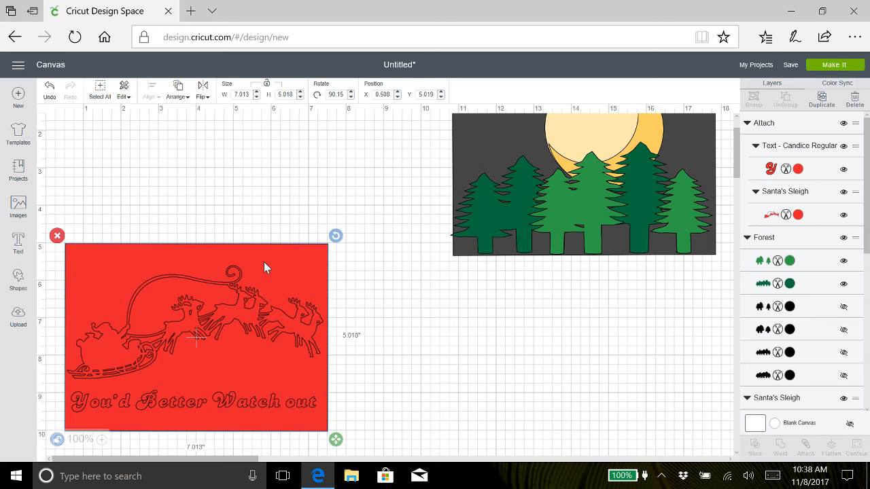
pyautogui.moveTo(261, 364)
pyautogui.mouseDown()
pyautogui.moveTo(258, 375)
pyautogui.moveTo(259, 348)
pyautogui.mouseUp()
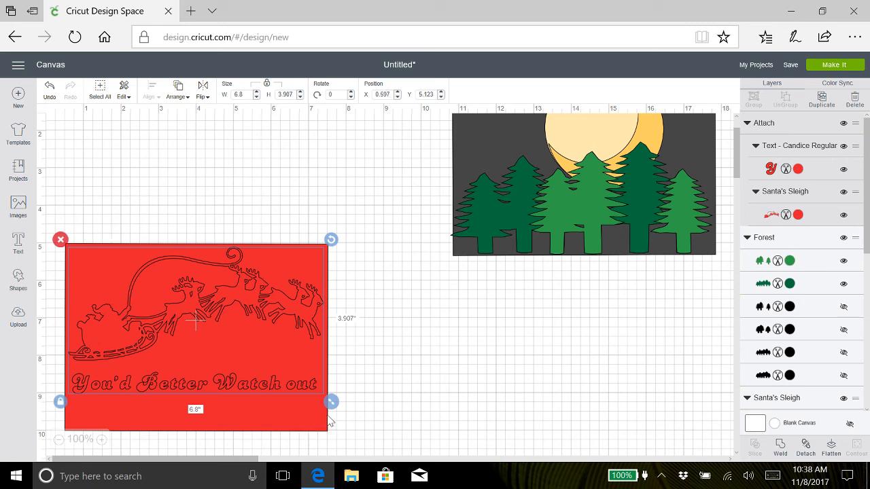
# - Shrink the red rectangle to about 6.971 by 4.157 inches so it fits closely around the sleigh and greeting
pyautogui.click(306, 425)
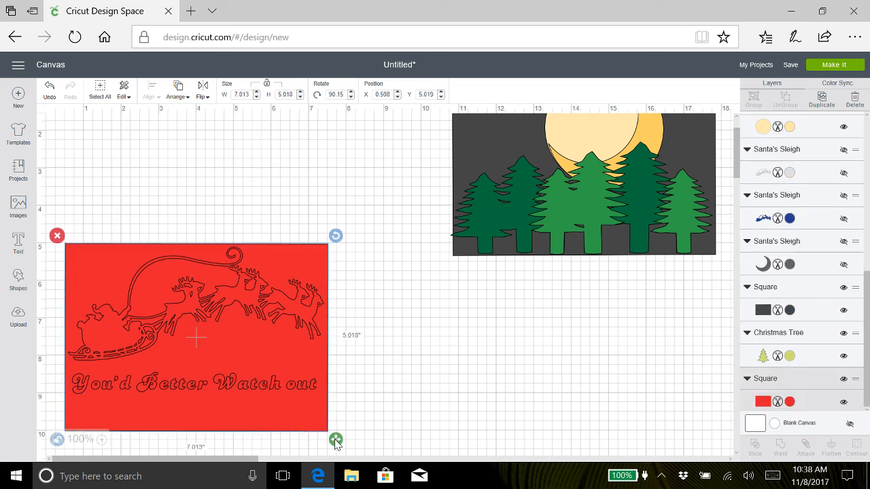
pyautogui.moveTo(336, 442); pyautogui.dragTo(334, 406)
pyautogui.click(664, 387)
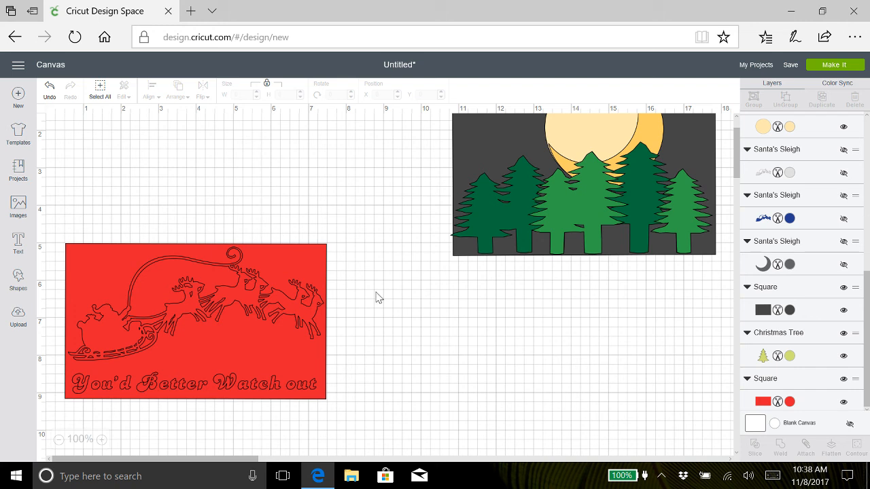
# - Attach the sleigh and greeting to the red rectangle
pyautogui.moveTo(379, 306); pyautogui.dragTo(59, 321)
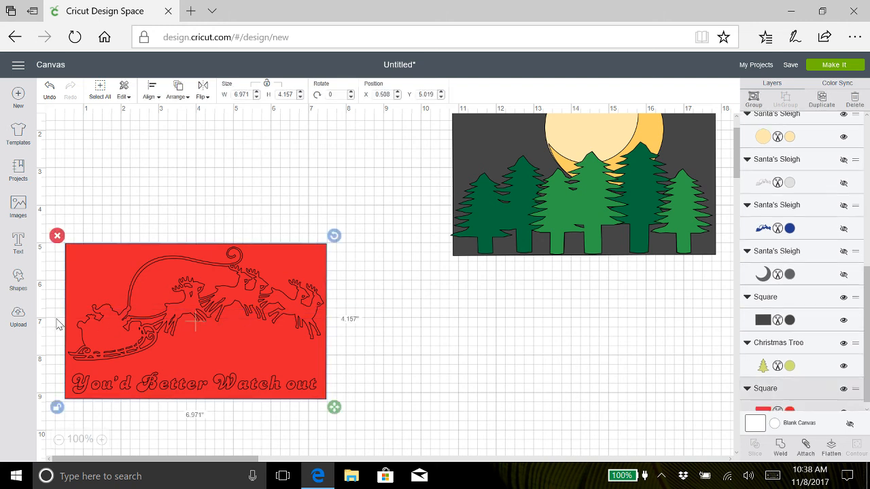
pyautogui.click(806, 448)
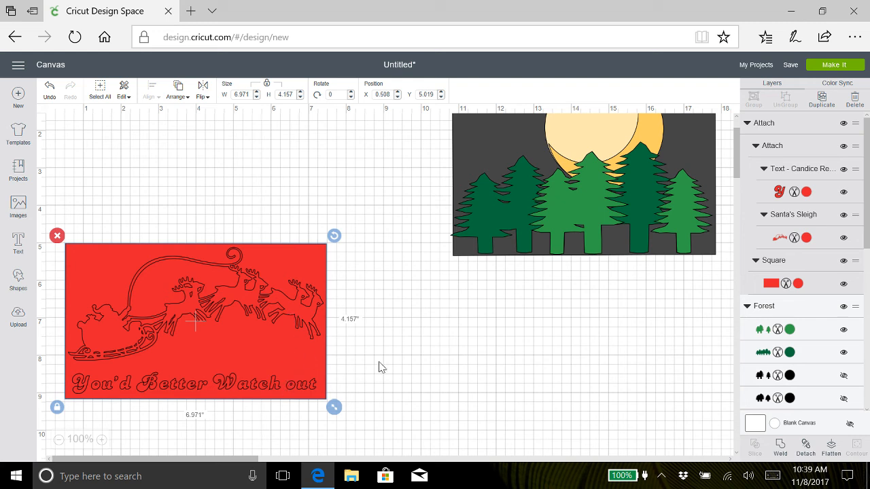
pyautogui.click(409, 365)
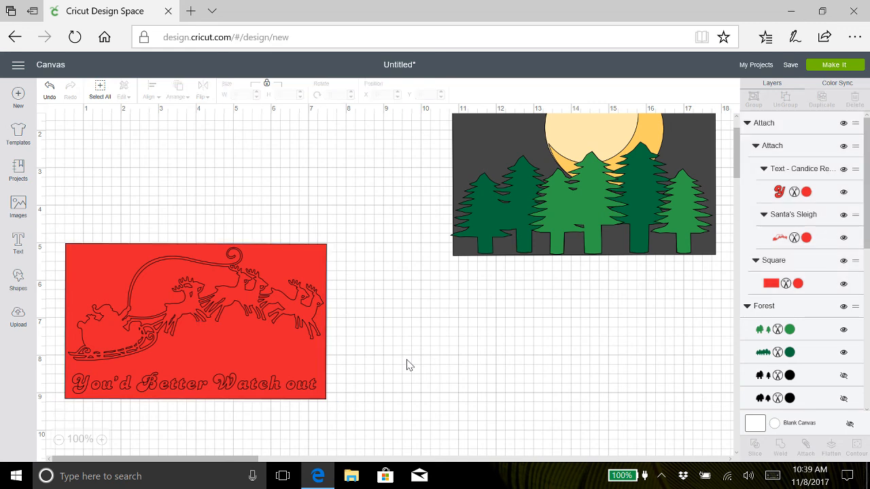
# - Shrink the light green Christmas tree proportionally to about 0.747 by 0.917 inches
pyautogui.scroll(2, 409, 365)
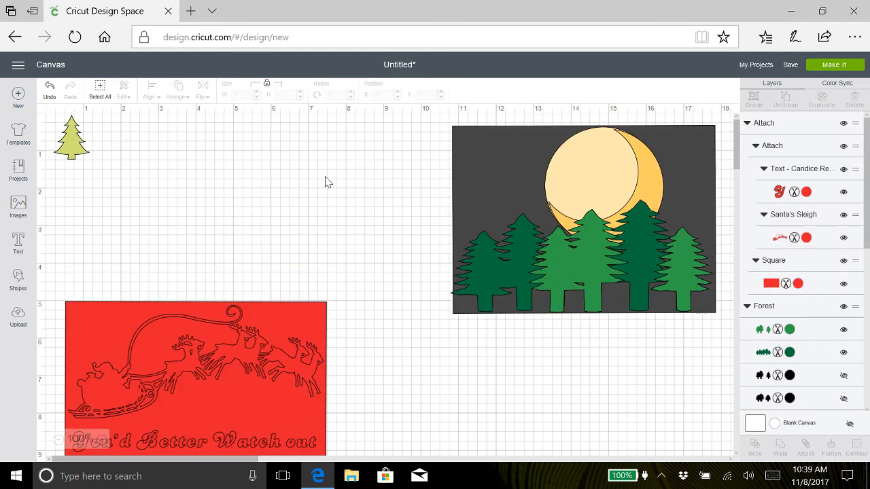
pyautogui.click(68, 150)
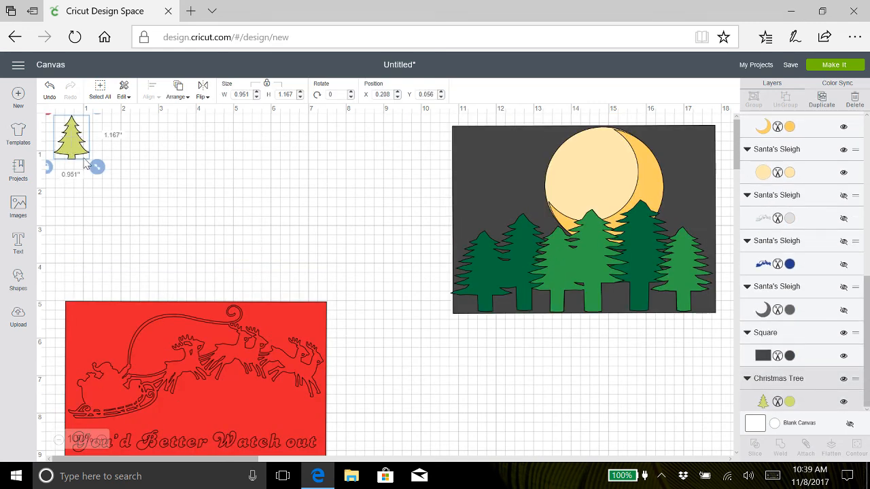
pyautogui.moveTo(98, 169); pyautogui.dragTo(89, 157)
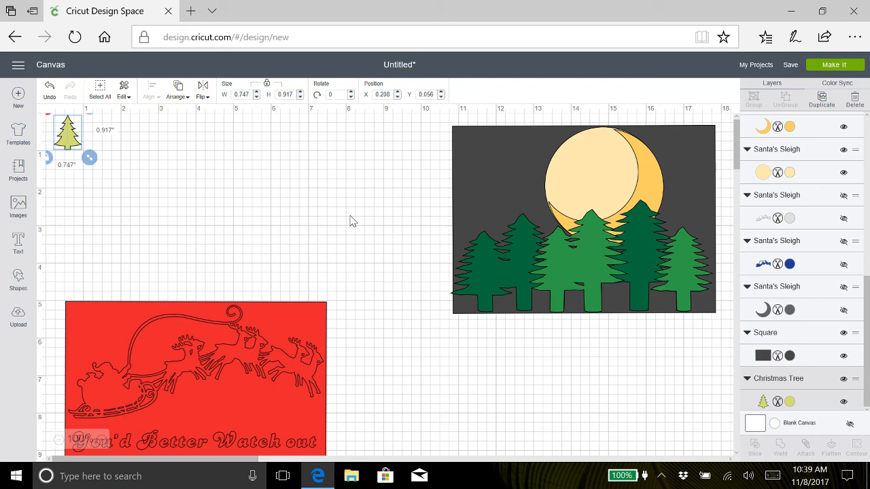
# - Duplicate the Christmas tree, place the copy beside the original at about X 1.306, Y 0.056, and shrink it to about 0.532 by 0.653 inches
pyautogui.scroll(-2, 350, 221)
pyautogui.scroll(2, 350, 221)
pyautogui.click(821, 100)
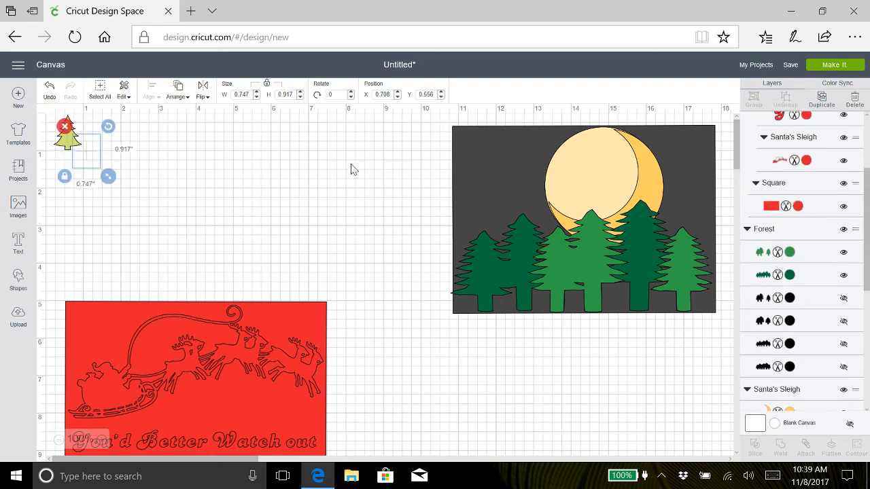
pyautogui.moveTo(94, 154); pyautogui.dragTo(123, 150)
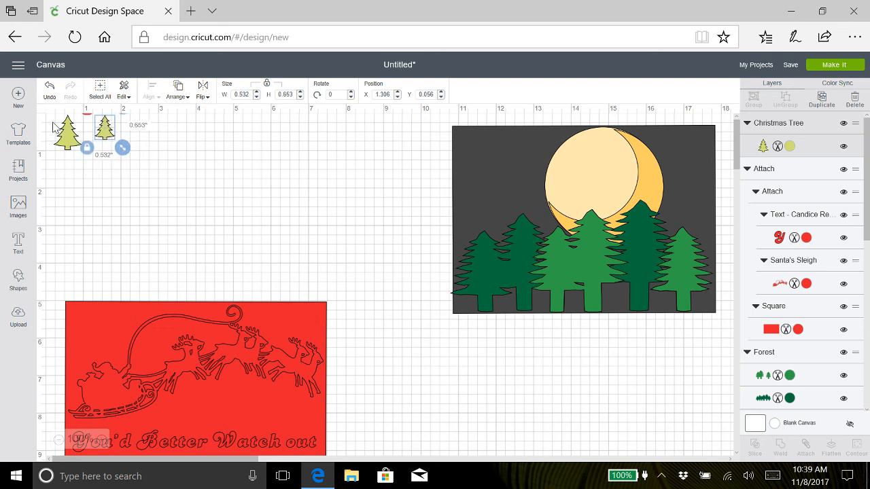
# - Group the large and small Christmas trees and duplicate the group eight times
pyautogui.moveTo(48, 121); pyautogui.dragTo(131, 162)
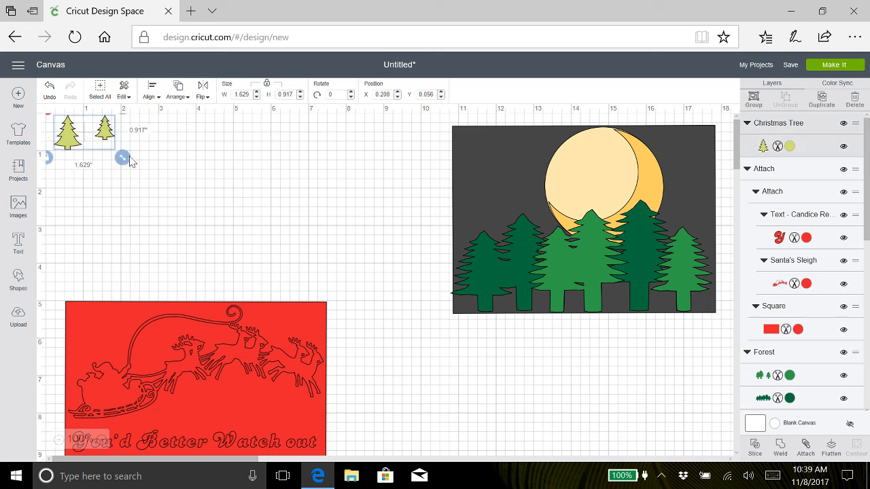
pyautogui.click(752, 102)
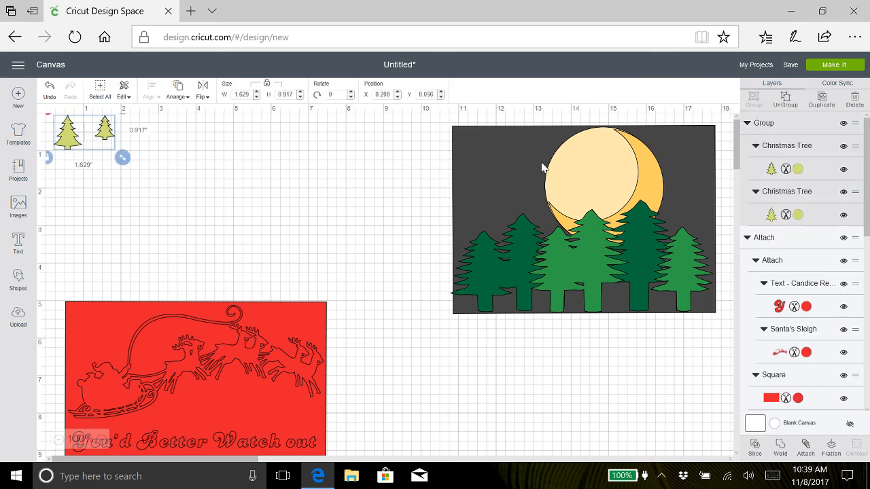
pyautogui.click(822, 100)
pyautogui.click(823, 102)
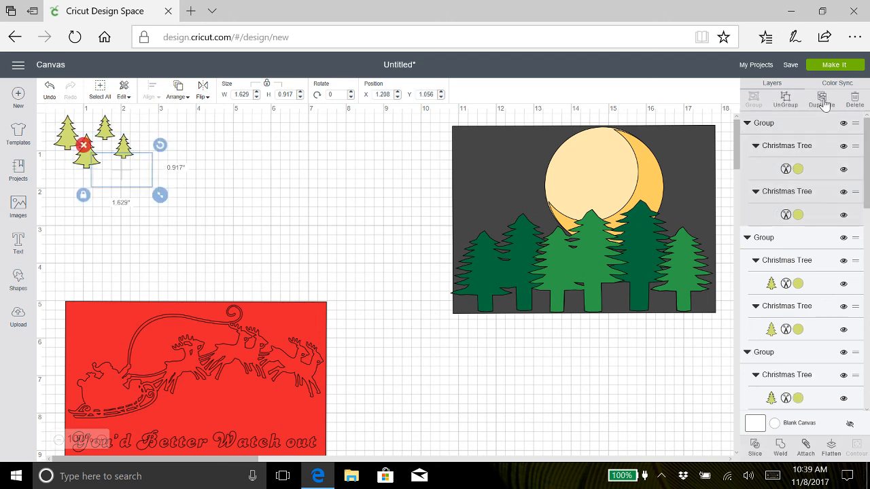
pyautogui.click(824, 102)
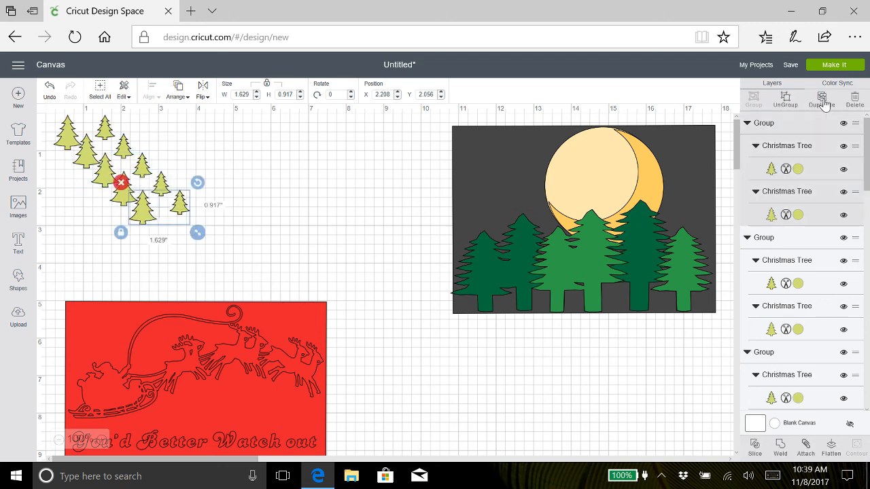
pyautogui.click(823, 103)
pyautogui.click(823, 104)
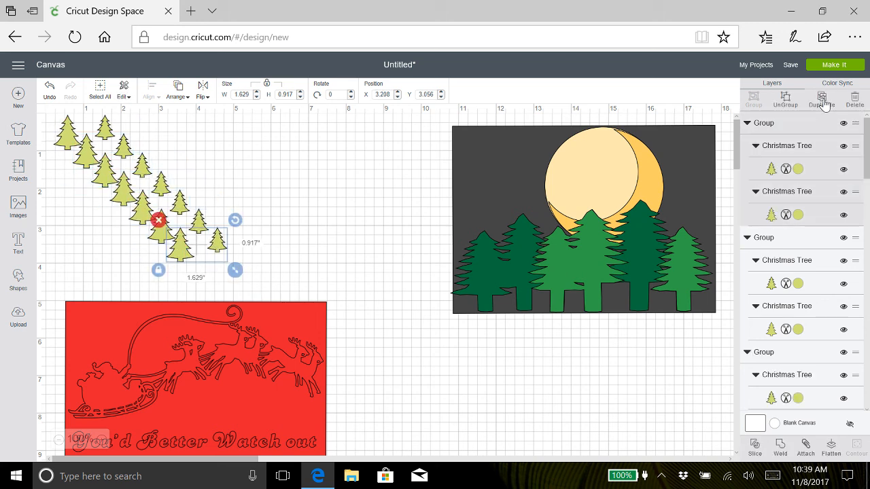
pyautogui.click(824, 102)
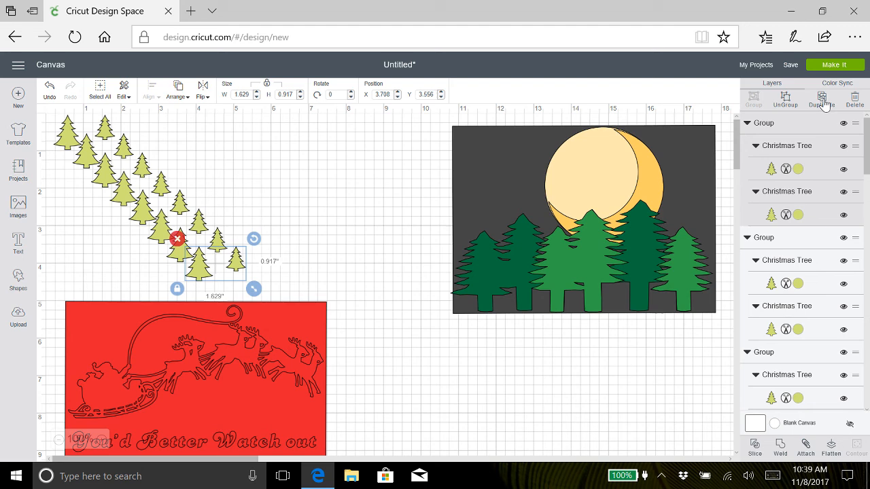
pyautogui.click(823, 102)
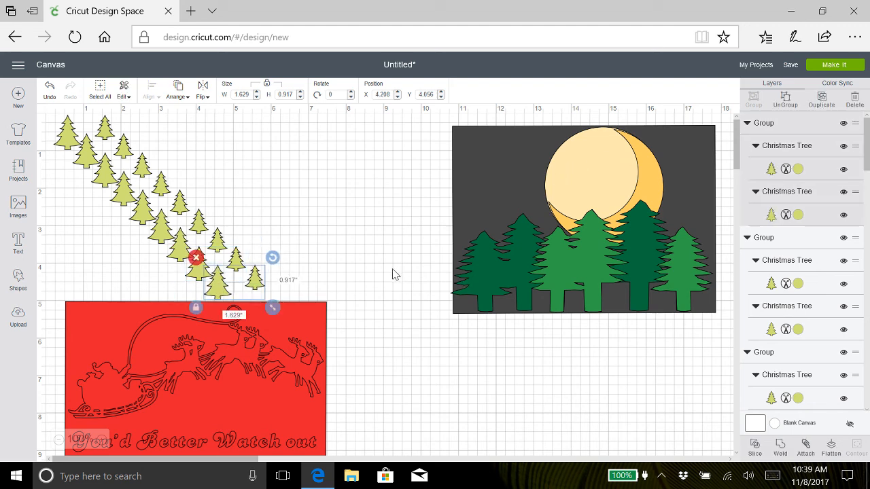
# - Add a star shape and place it on the empty canvas below the red panel at about X 6.111, Y 9.958
pyautogui.scroll(-4, 392, 274)
pyautogui.scroll(4, 392, 274)
pyautogui.scroll(-3, 393, 273)
pyautogui.scroll(-2, 392, 274)
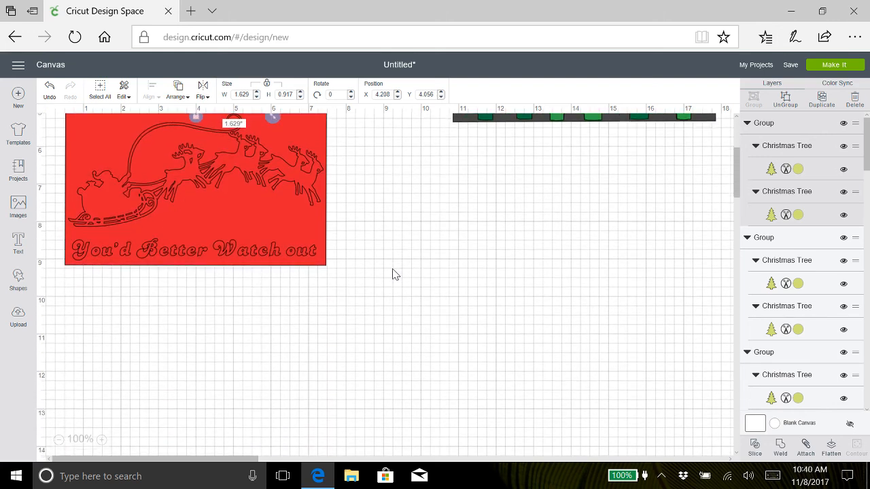
pyautogui.click(18, 278)
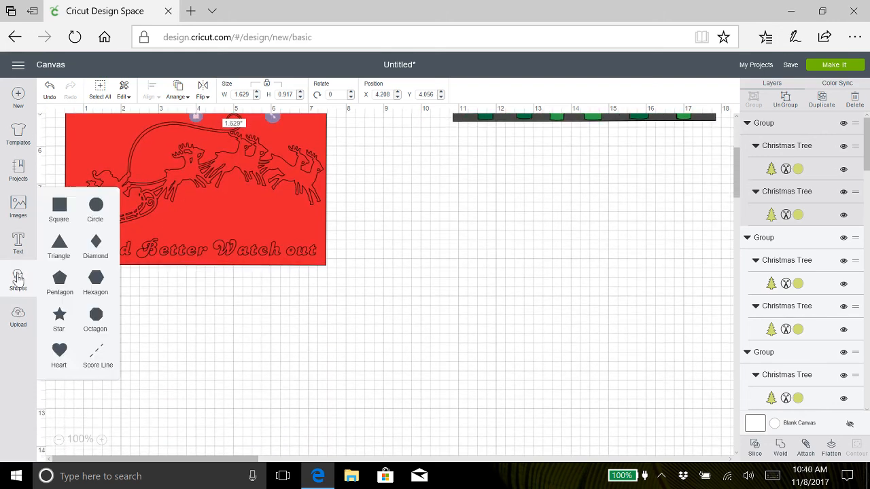
pyautogui.click(59, 316)
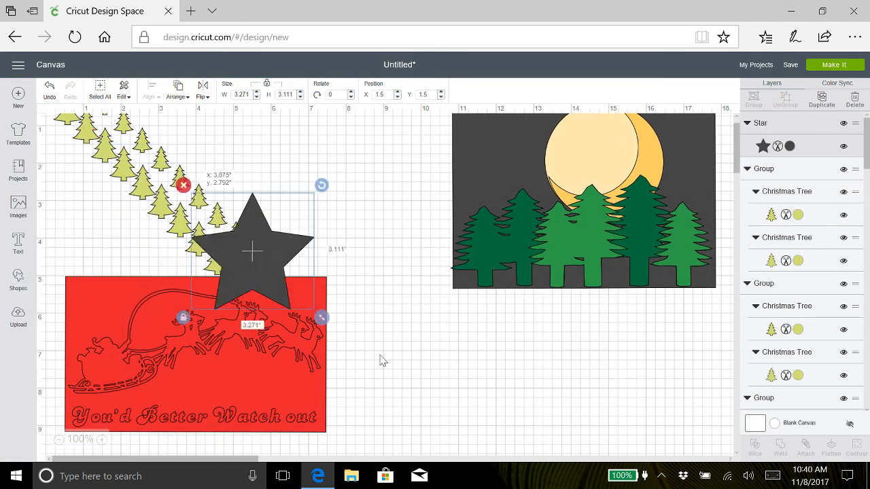
pyautogui.moveTo(380, 361); pyautogui.dragTo(534, 442)
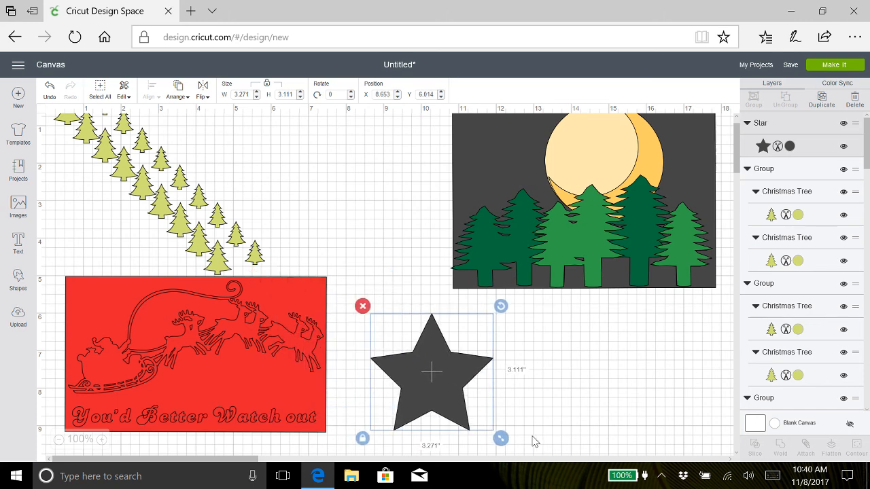
pyautogui.scroll(-3, 534, 442)
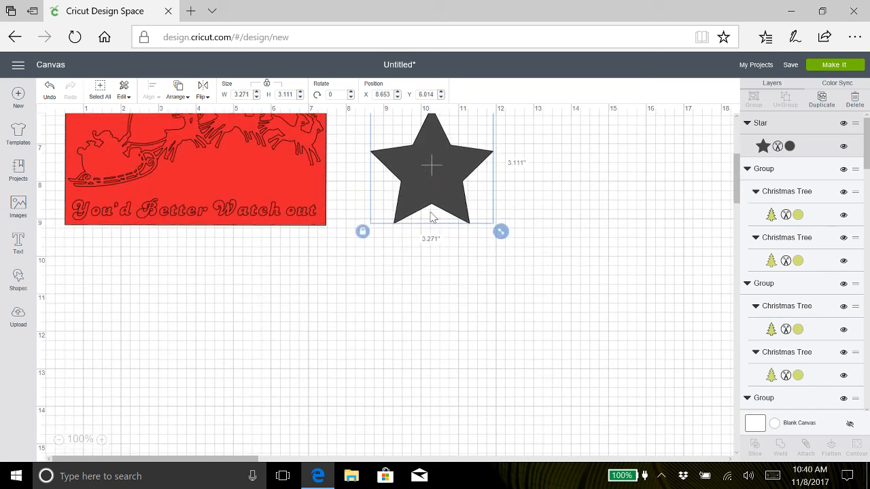
pyautogui.moveTo(435, 218); pyautogui.dragTo(334, 347)
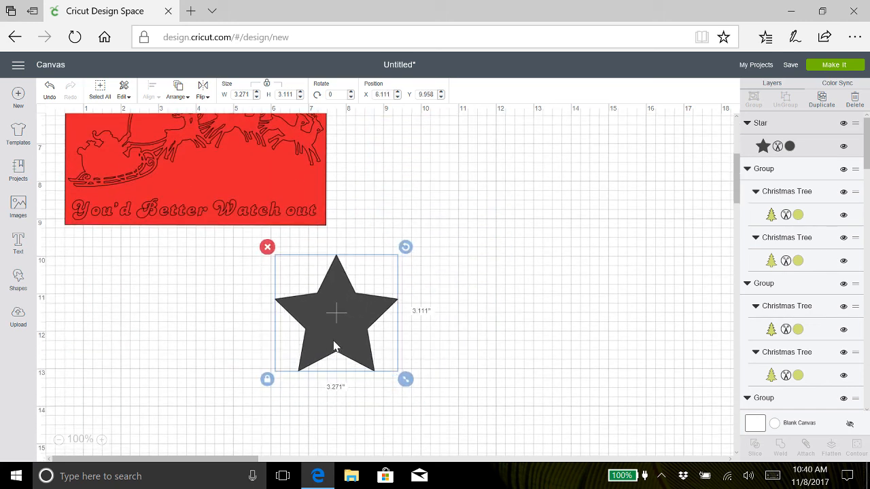
# - Zoom the canvas to 125% and add a square shape
pyautogui.click(102, 440)
pyautogui.scroll(-4, 522, 327)
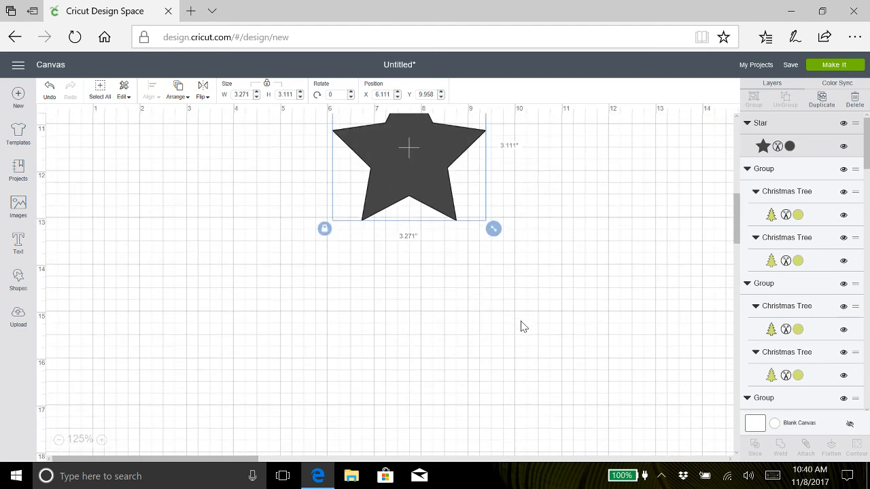
pyautogui.scroll(2, 522, 327)
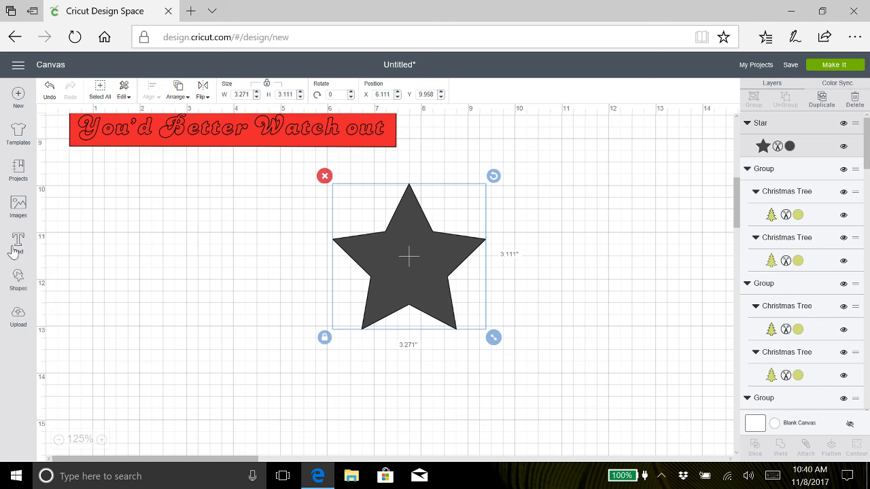
pyautogui.click(18, 278)
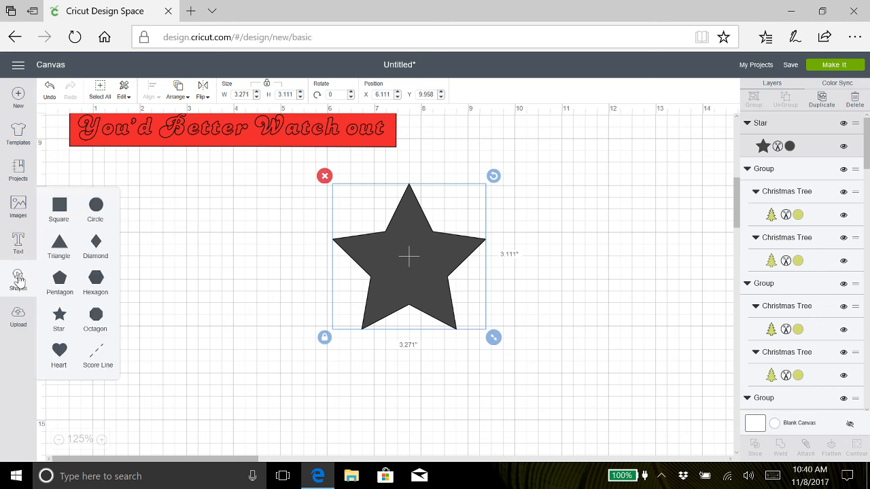
pyautogui.click(59, 208)
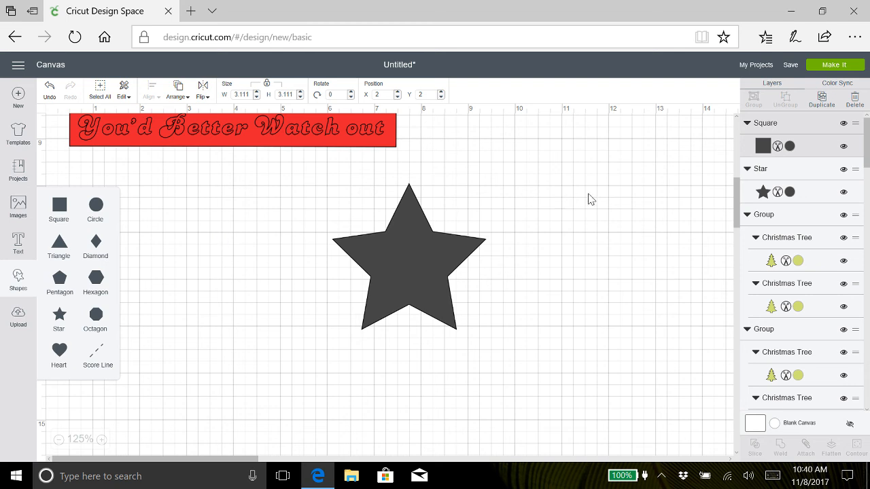
# - Change the star's color to the basic color Gray (#989898)
pyautogui.click(394, 270)
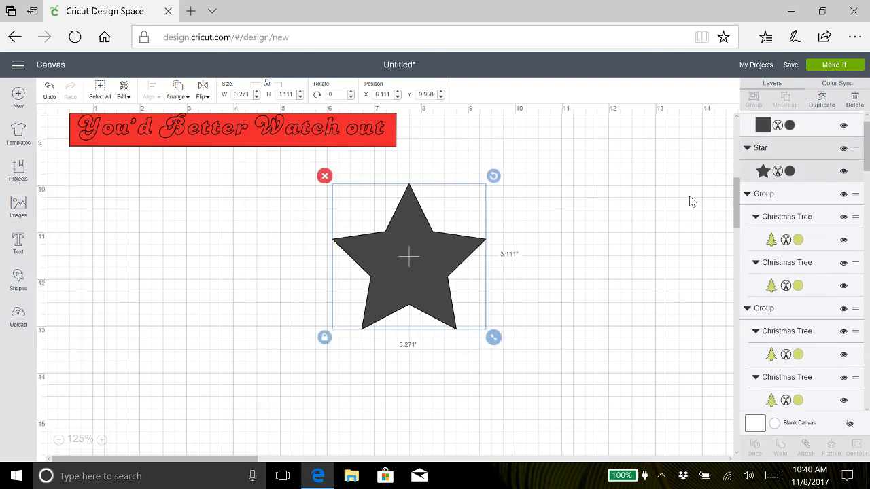
pyautogui.click(790, 164)
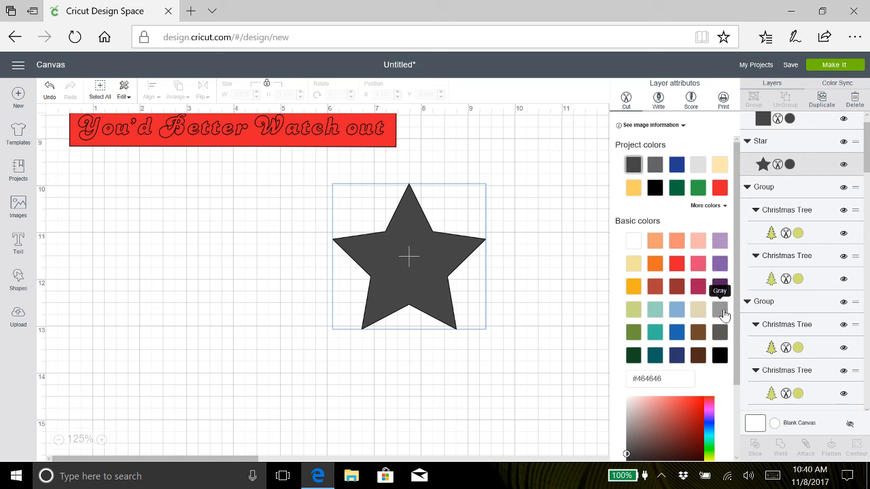
pyautogui.click(723, 309)
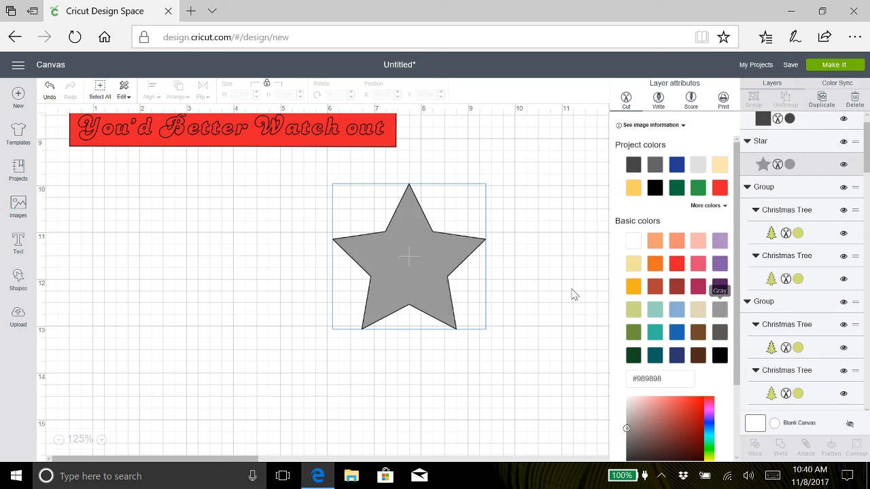
pyautogui.click(551, 253)
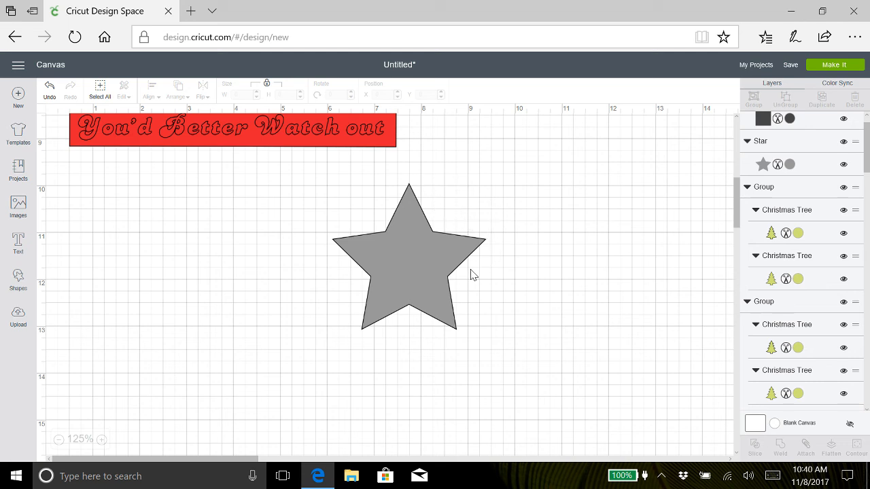
# - Move the new dark square off the trees and place it beside the gray star at about X 9.944, Y 9.922
pyautogui.scroll(5, 503, 253)
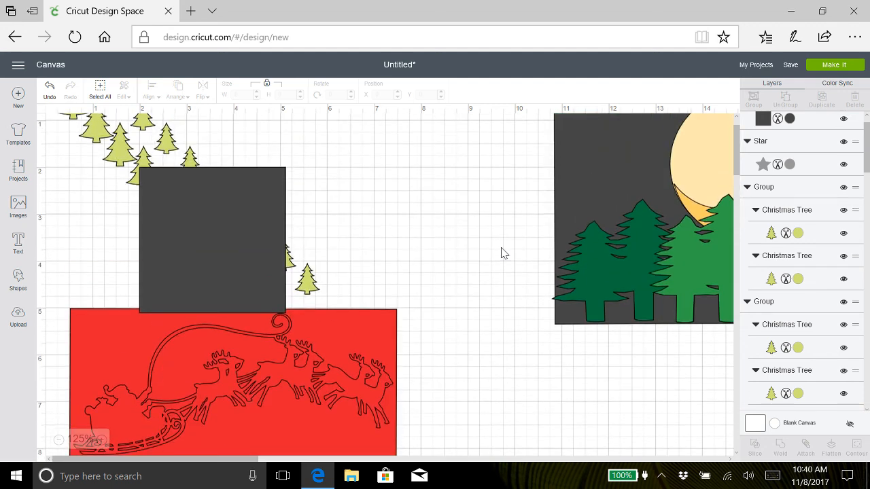
pyautogui.moveTo(188, 219); pyautogui.dragTo(320, 277)
pyautogui.moveTo(542, 386); pyautogui.dragTo(570, 443)
pyautogui.scroll(-3, 434, 306)
pyautogui.scroll(-2, 435, 306)
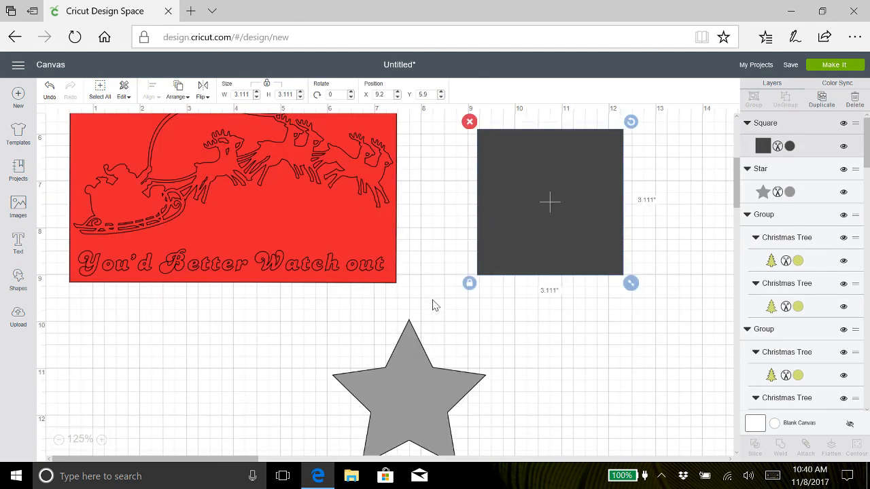
pyautogui.moveTo(550, 200); pyautogui.dragTo(579, 326)
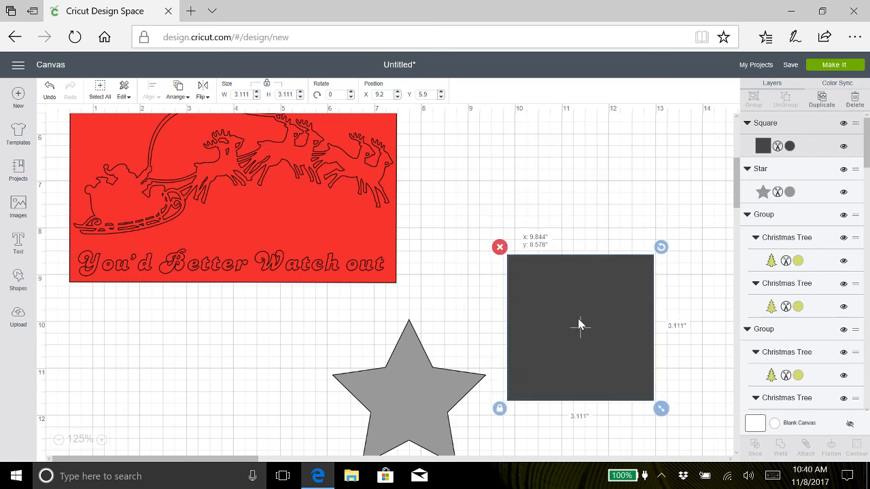
pyautogui.scroll(-4, 469, 311)
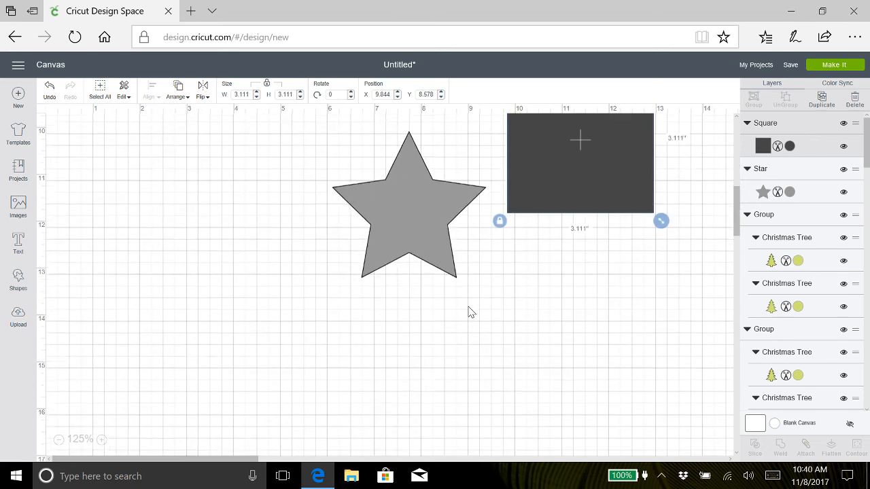
pyautogui.scroll(2, 468, 310)
pyautogui.moveTo(562, 219); pyautogui.dragTo(567, 278)
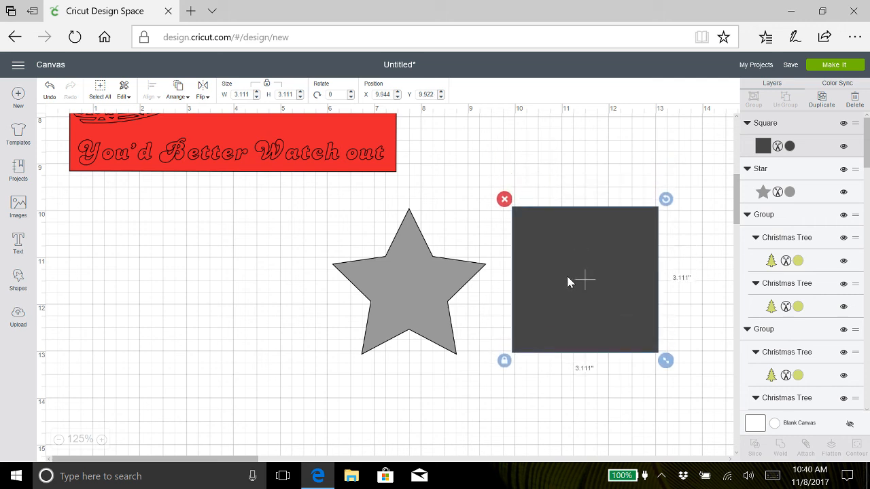
# - Unlock the square's proportions and narrow it into a thin vertical bar about 0.067 by 3.067 inches
pyautogui.click(503, 360)
pyautogui.moveTo(668, 363); pyautogui.dragTo(525, 362)
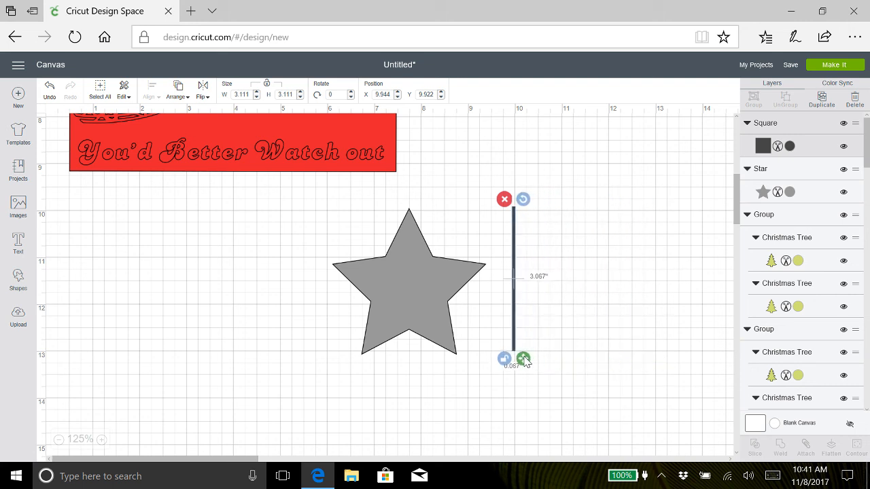
pyautogui.moveTo(524, 363); pyautogui.dragTo(524, 362)
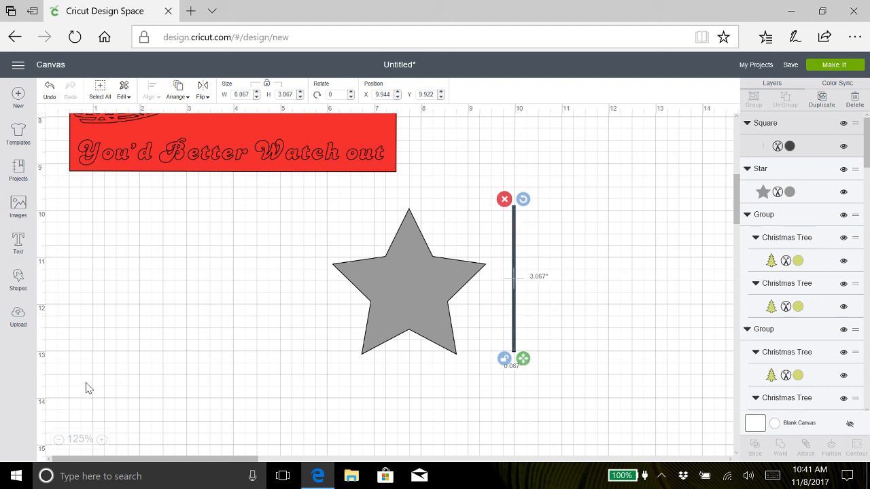
pyautogui.click(19, 286)
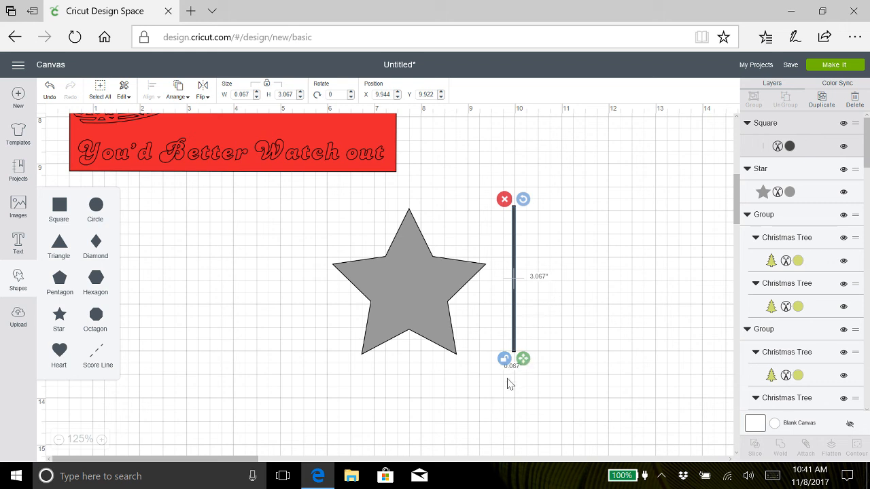
pyautogui.click(566, 359)
pyautogui.click(515, 350)
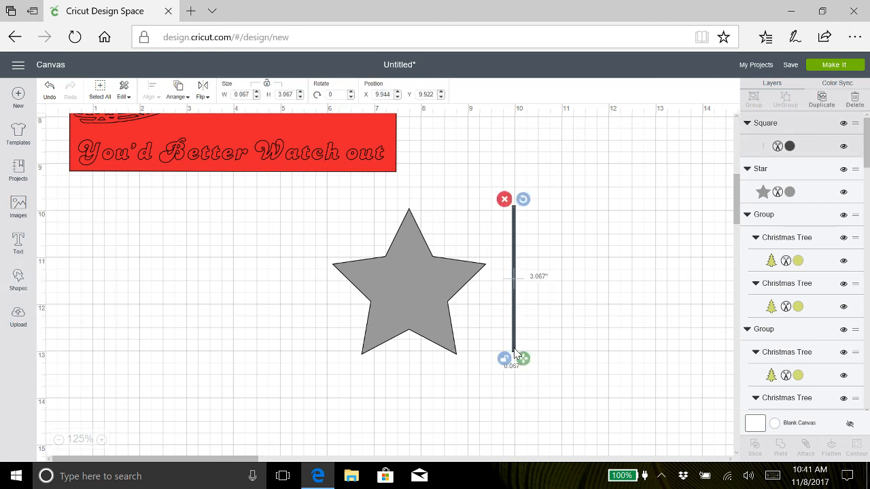
# - Shorten the thin vertical bar to about 0.032 by 1.544 inches with its proportions locked
pyautogui.moveTo(523, 360); pyautogui.dragTo(525, 269)
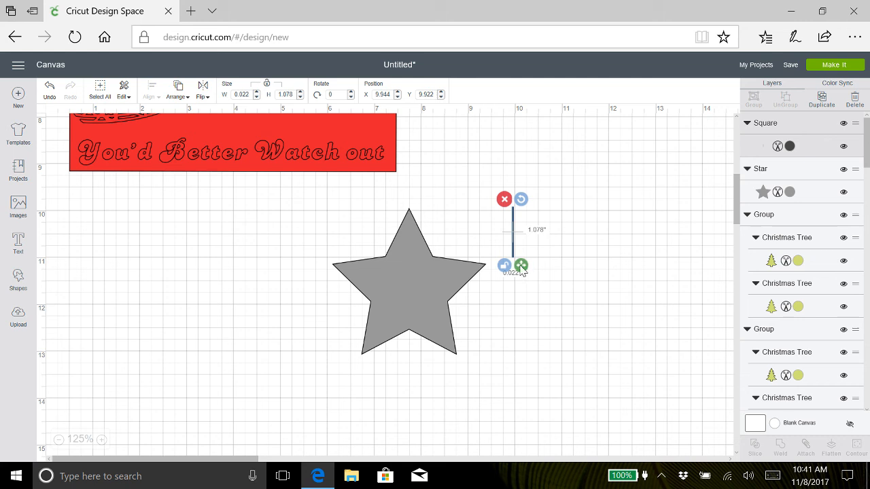
pyautogui.moveTo(521, 267); pyautogui.dragTo(522, 318)
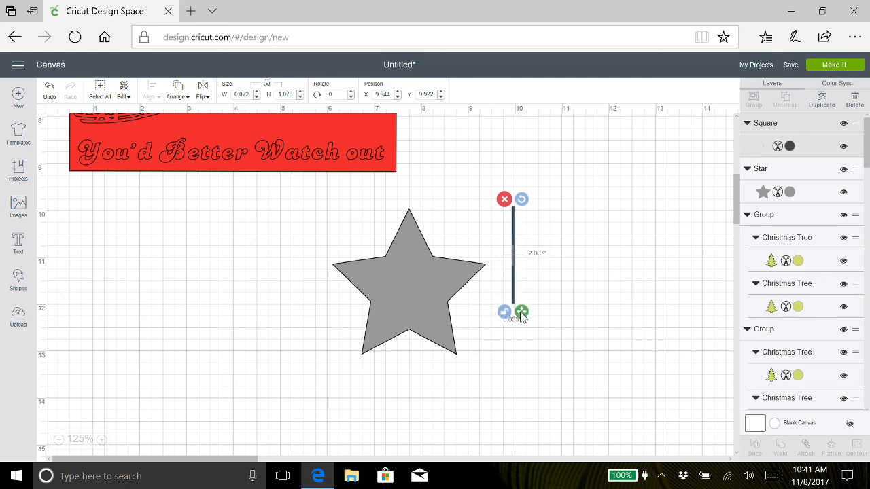
pyautogui.moveTo(522, 316); pyautogui.dragTo(522, 288)
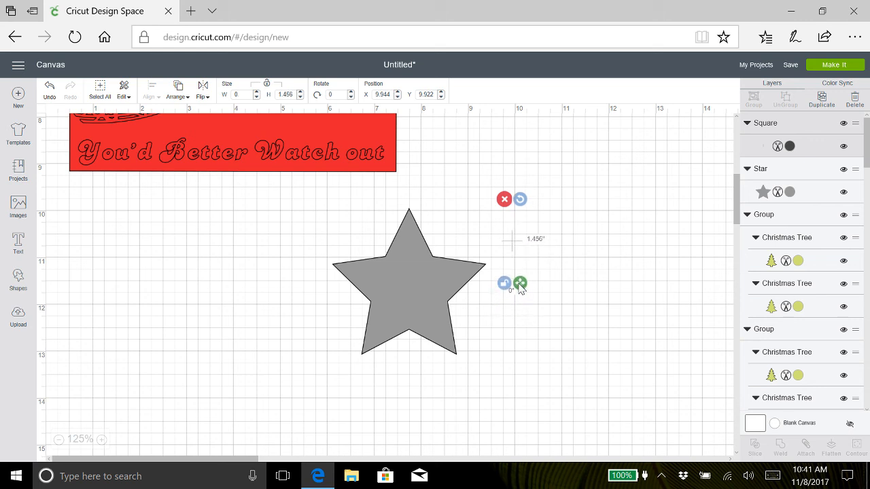
pyautogui.click(514, 320)
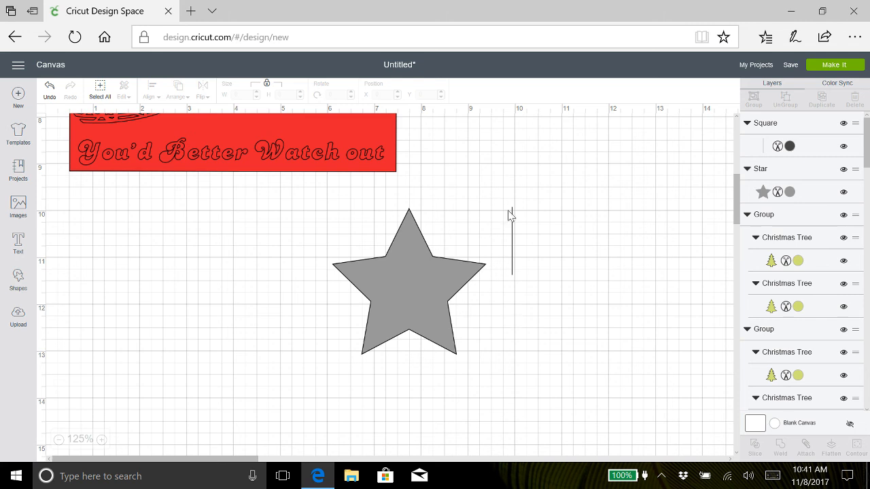
pyautogui.moveTo(512, 228); pyautogui.dragTo(498, 255)
pyautogui.click(49, 90)
pyautogui.click(512, 246)
pyautogui.moveTo(521, 267); pyautogui.dragTo(521, 293)
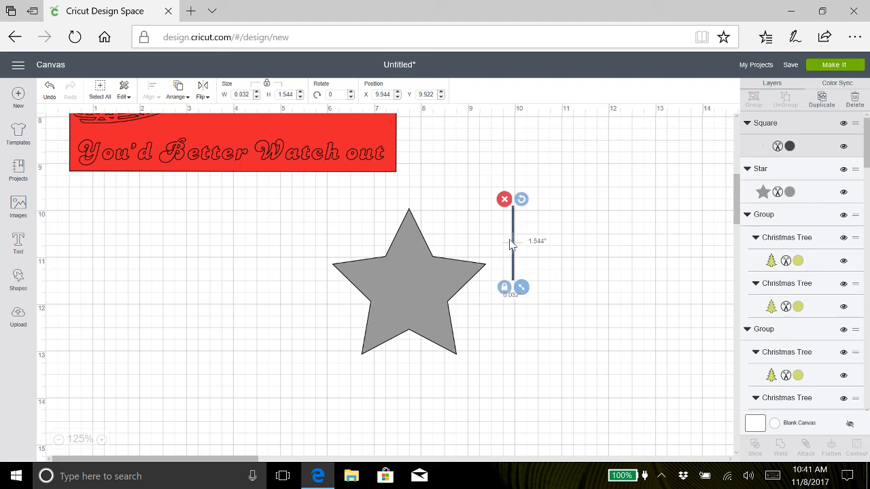
# - Place the bar at the star's lower notch at about X 7.744, Y 11.522 and shrink it to about 0.021 by 1.011 inches
pyautogui.moveTo(514, 251); pyautogui.dragTo(411, 299)
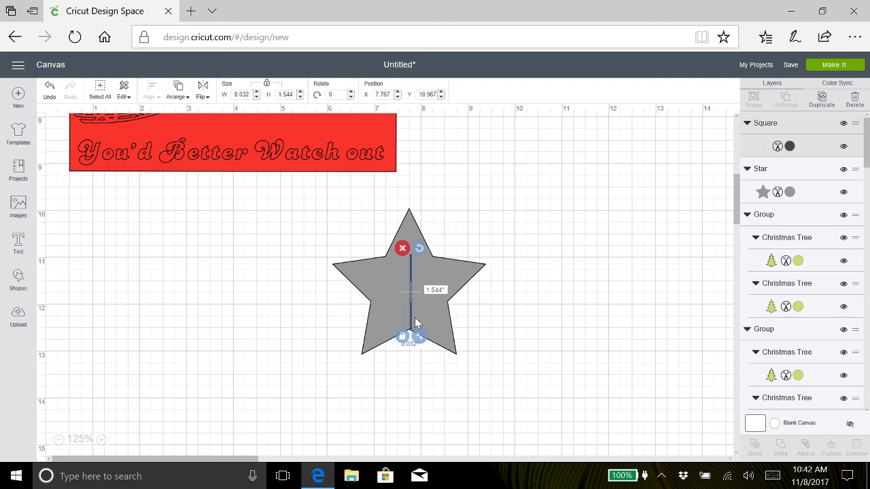
pyautogui.moveTo(423, 343); pyautogui.dragTo(417, 318)
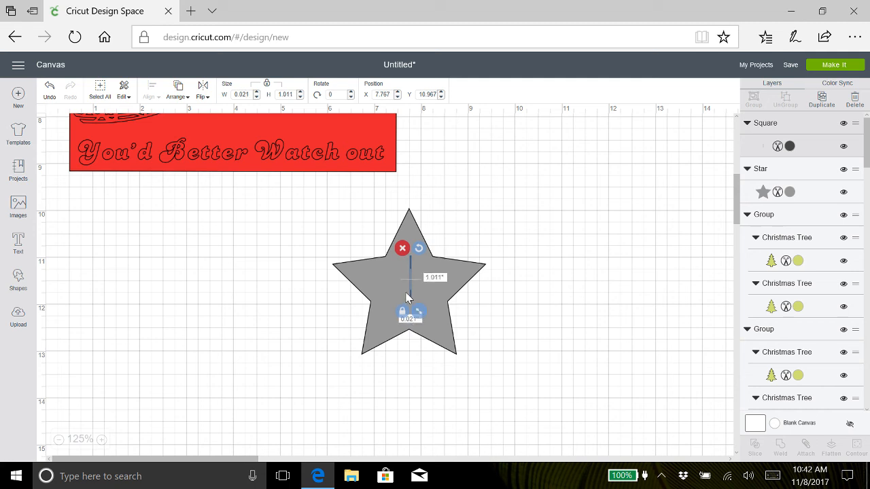
pyautogui.moveTo(410, 271); pyautogui.dragTo(410, 300)
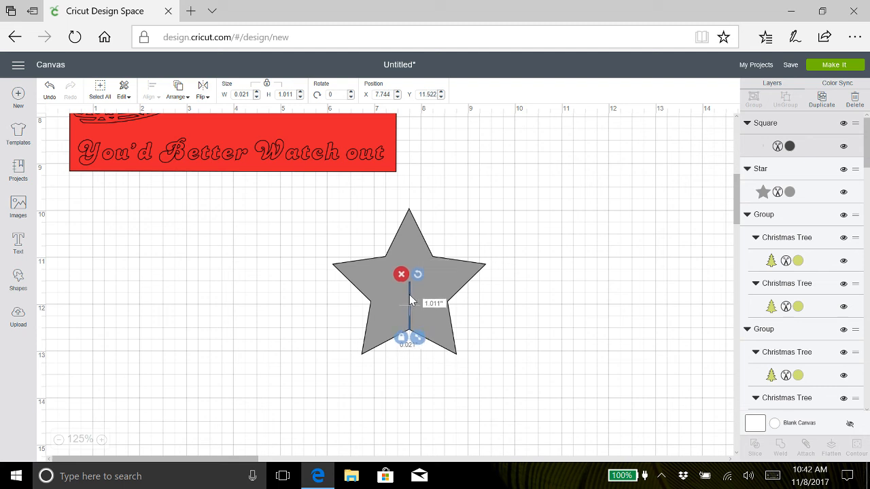
pyautogui.click(514, 302)
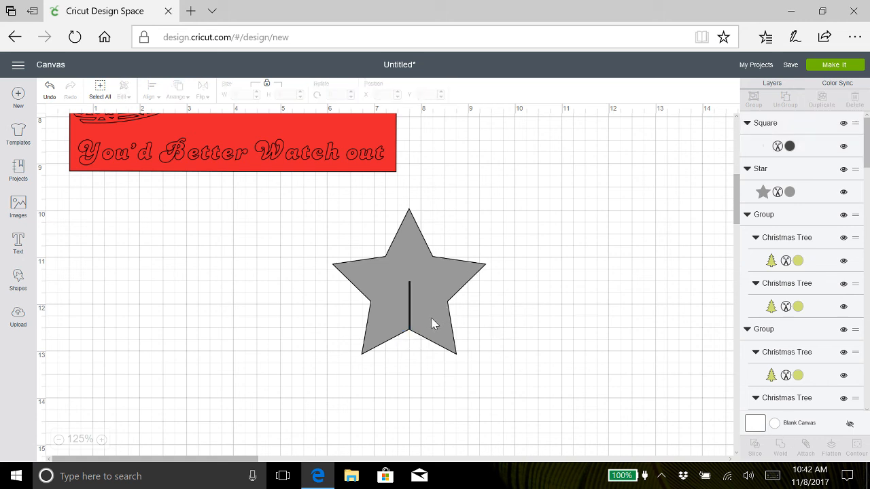
# - Duplicate the gray star and move the copy beside the original at about X 1.322, Y 9.781
pyautogui.click(431, 280)
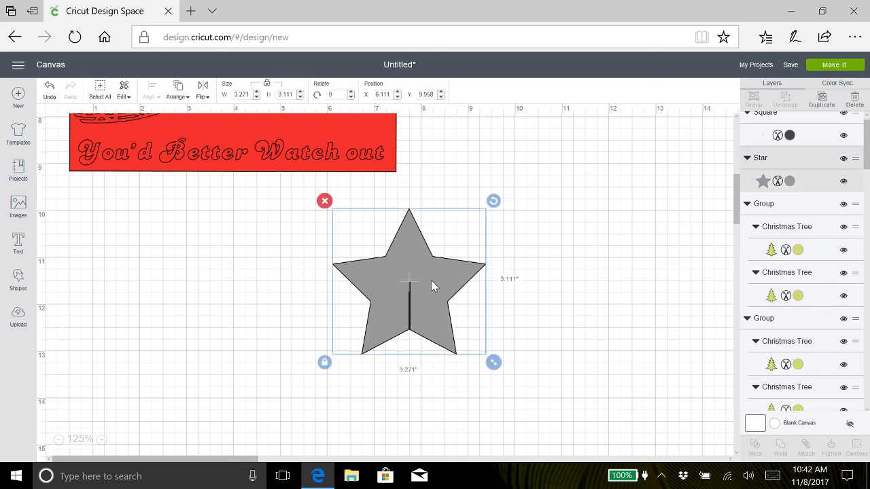
pyautogui.click(821, 102)
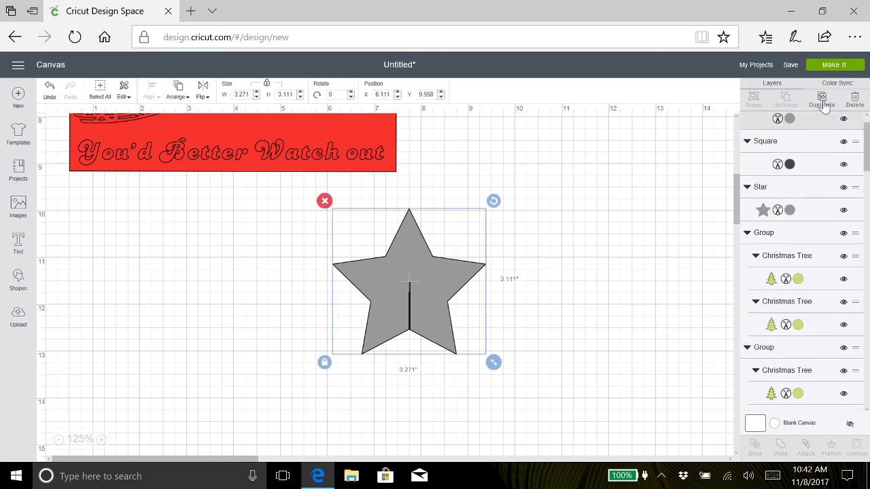
pyautogui.moveTo(420, 332); pyautogui.dragTo(167, 301)
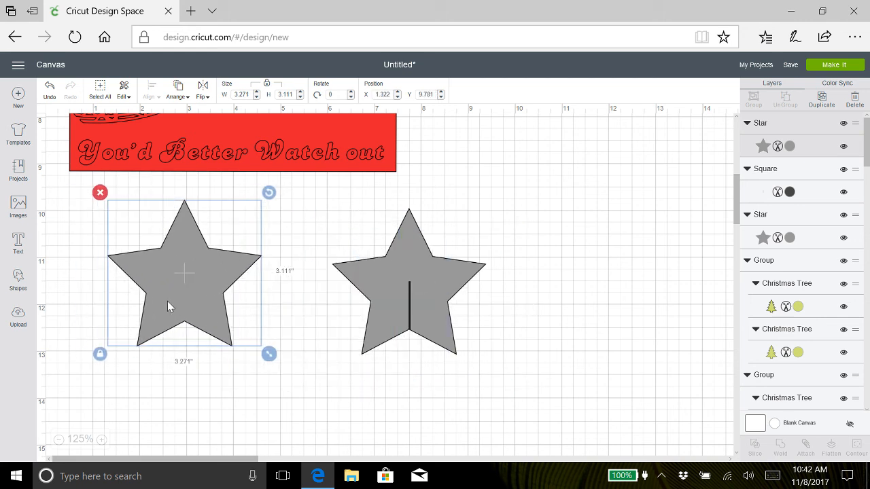
# - Add a score line and move it beside the gray stars at about X 10.044, Y 9.911
pyautogui.click(18, 279)
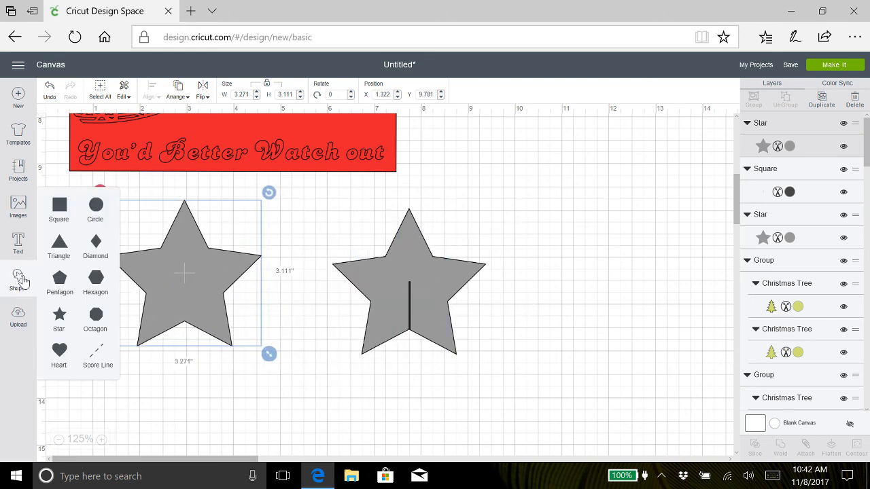
pyautogui.click(94, 358)
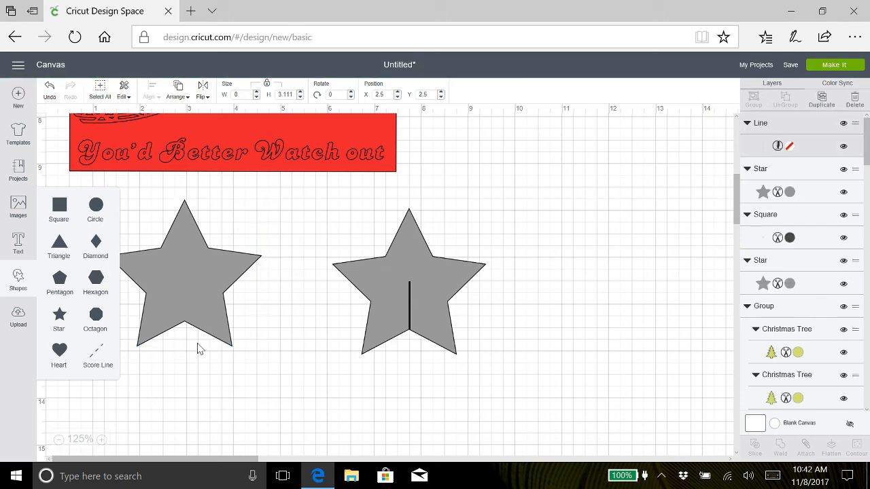
pyautogui.scroll(5, 289, 332)
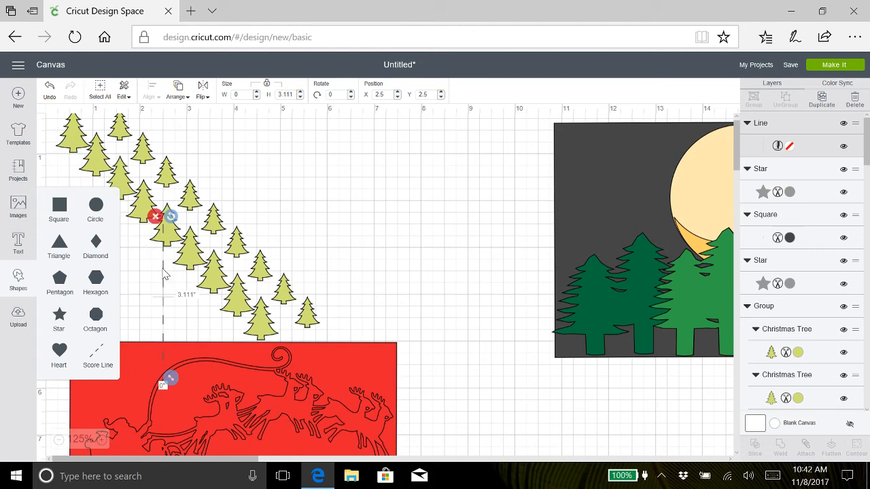
pyautogui.moveTo(165, 274); pyautogui.dragTo(483, 368)
pyautogui.scroll(-2, 484, 373)
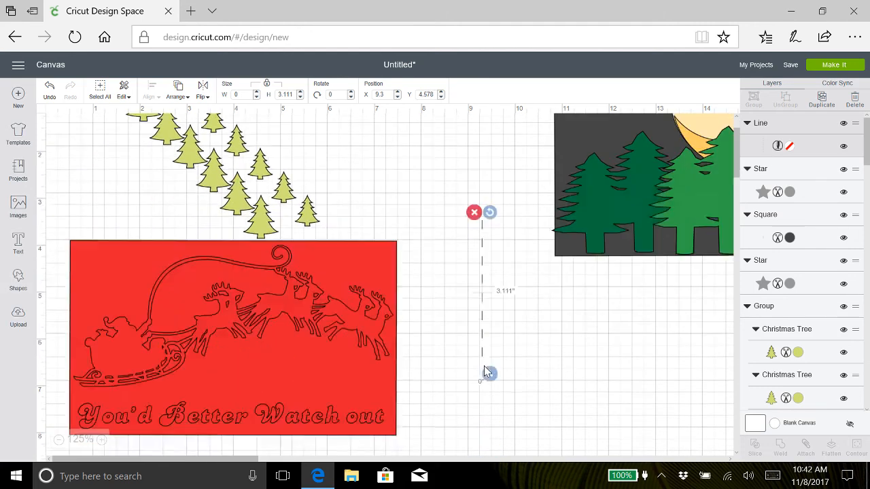
pyautogui.scroll(-5, 484, 371)
pyautogui.scroll(5, 484, 371)
pyautogui.scroll(-3, 484, 366)
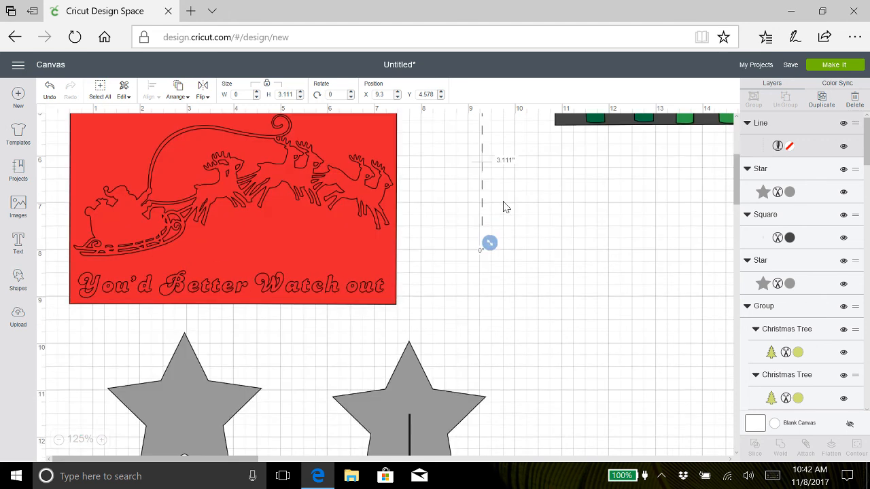
pyautogui.moveTo(483, 192); pyautogui.dragTo(516, 450)
pyautogui.scroll(-5, 516, 444)
pyautogui.scroll(5, 517, 443)
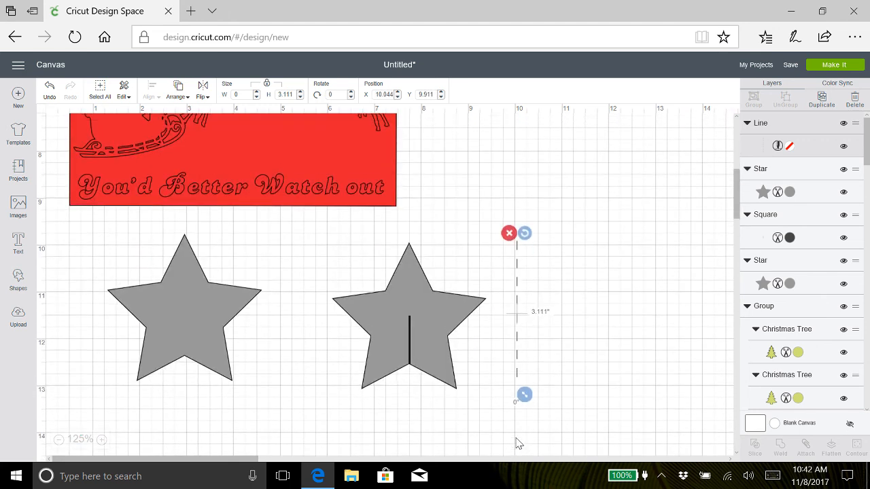
# - Shorten the score line to about 1.022 inches and place it above the copied star's lower notch at about X 2.978, Y 11.322
pyautogui.moveTo(525, 402); pyautogui.dragTo(521, 338)
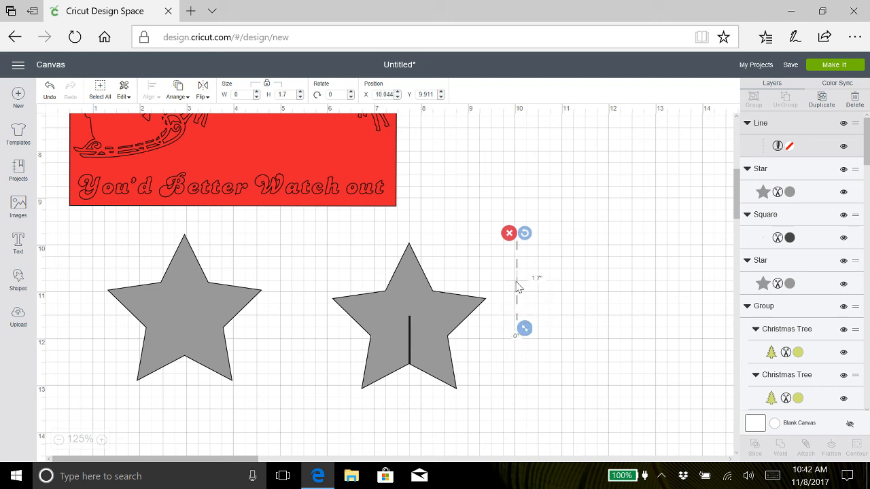
pyautogui.moveTo(517, 286); pyautogui.dragTo(187, 354)
pyautogui.moveTo(193, 394); pyautogui.dragTo(193, 365)
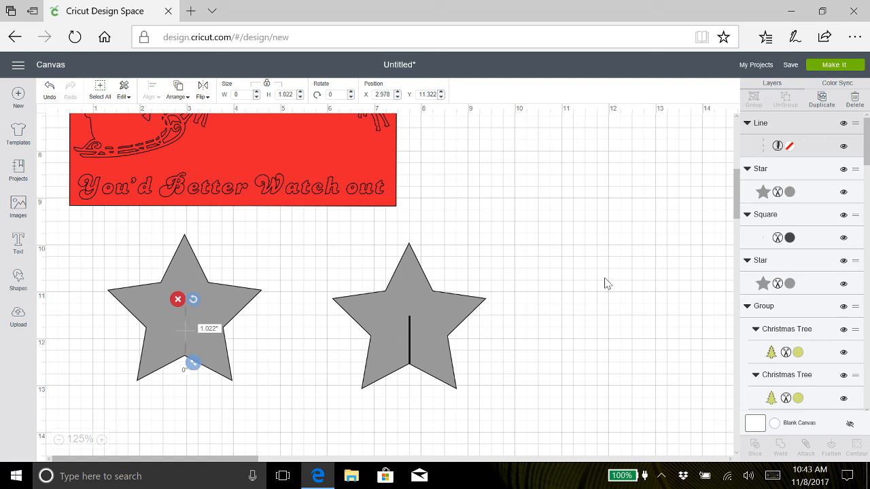
# - Change the score line on the copied star to a cut line
pyautogui.click(790, 148)
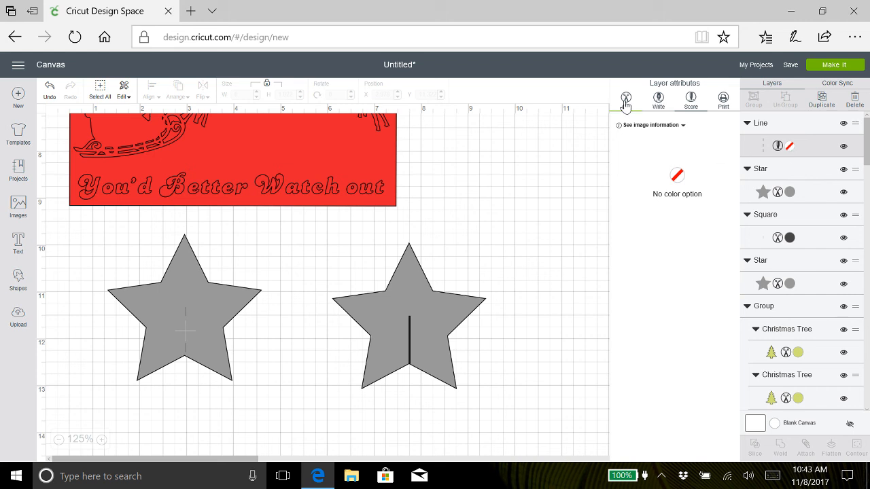
pyautogui.click(626, 100)
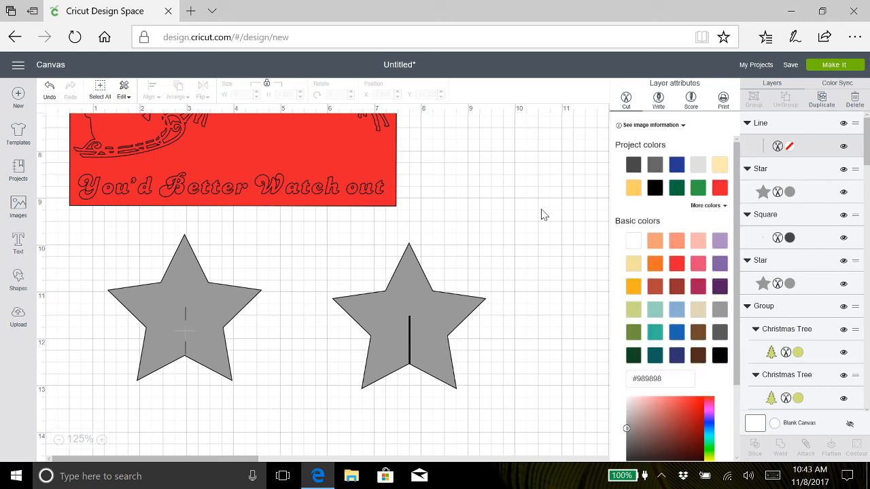
pyautogui.click(530, 227)
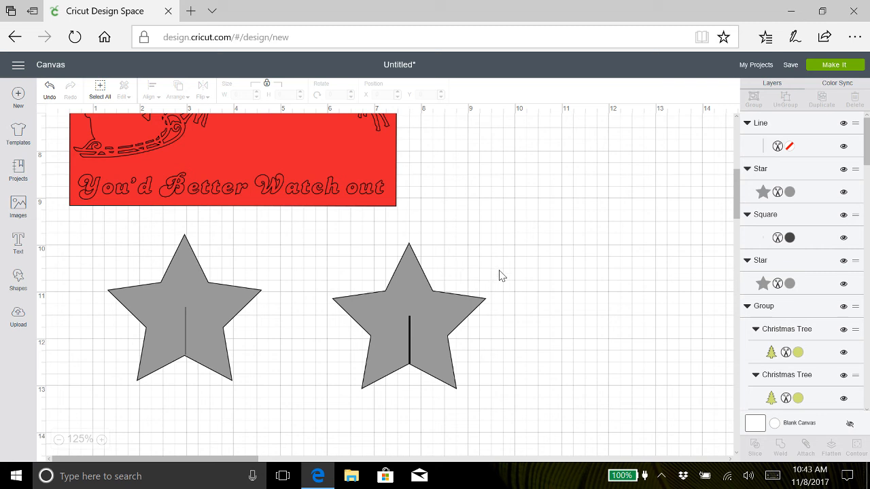
# - Nudge the copied star to about X 1.333, Y 9.769 and attach the cut line to it
pyautogui.click(430, 314)
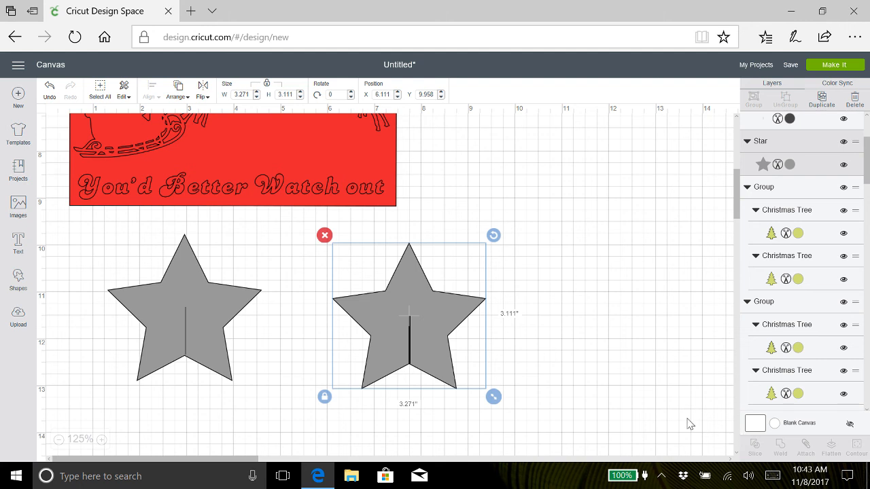
pyautogui.moveTo(523, 344); pyautogui.dragTo(311, 343)
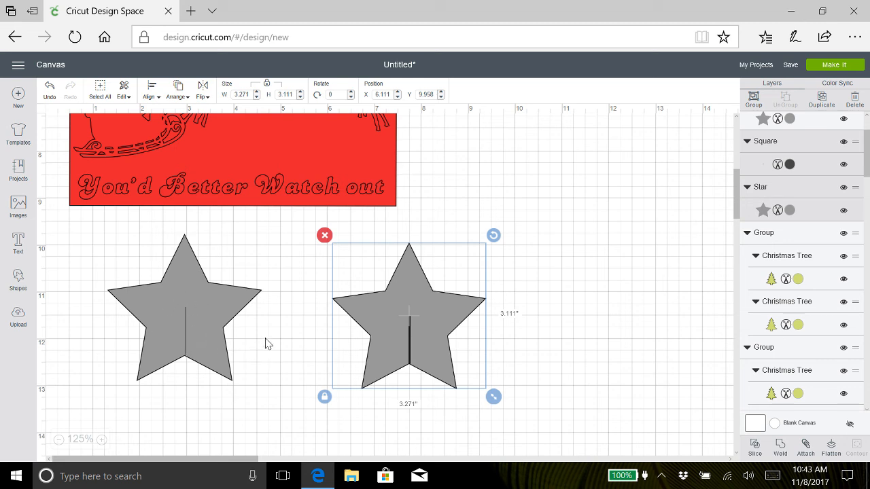
pyautogui.moveTo(239, 342)
pyautogui.mouseDown()
pyautogui.moveTo(169, 345)
pyautogui.moveTo(232, 360)
pyautogui.moveTo(242, 344)
pyautogui.mouseUp()
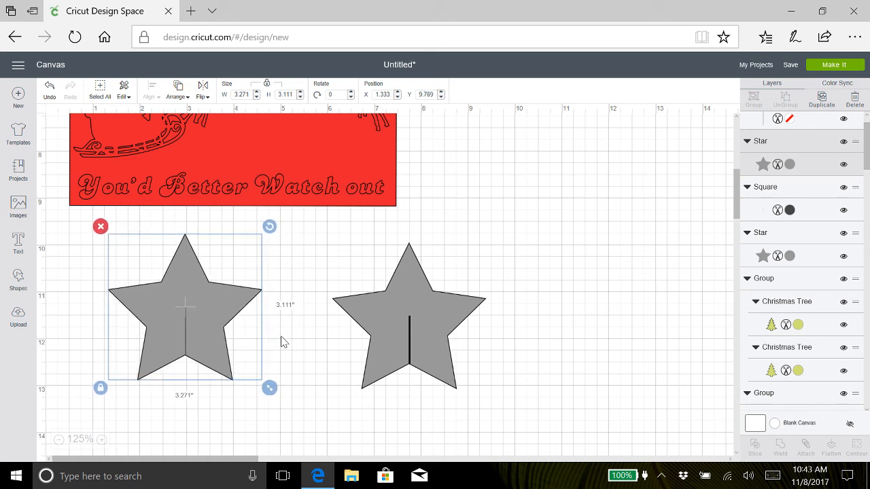
pyautogui.moveTo(282, 338); pyautogui.dragTo(81, 340)
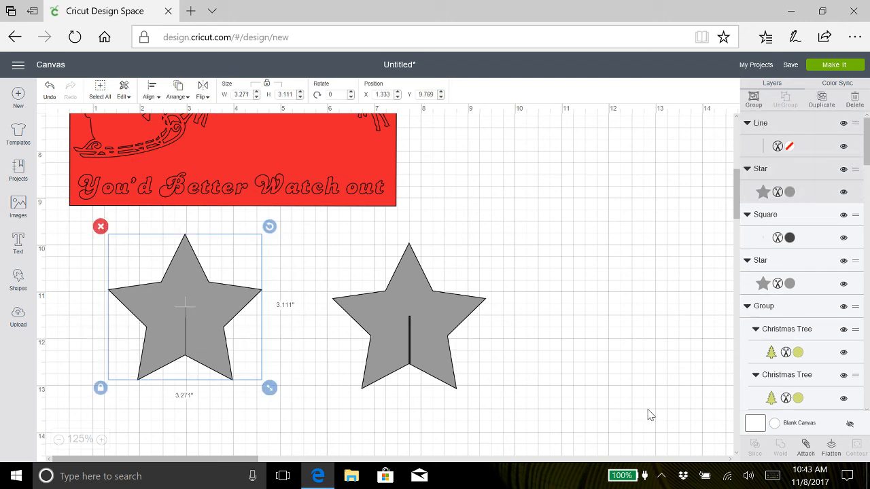
pyautogui.click(807, 446)
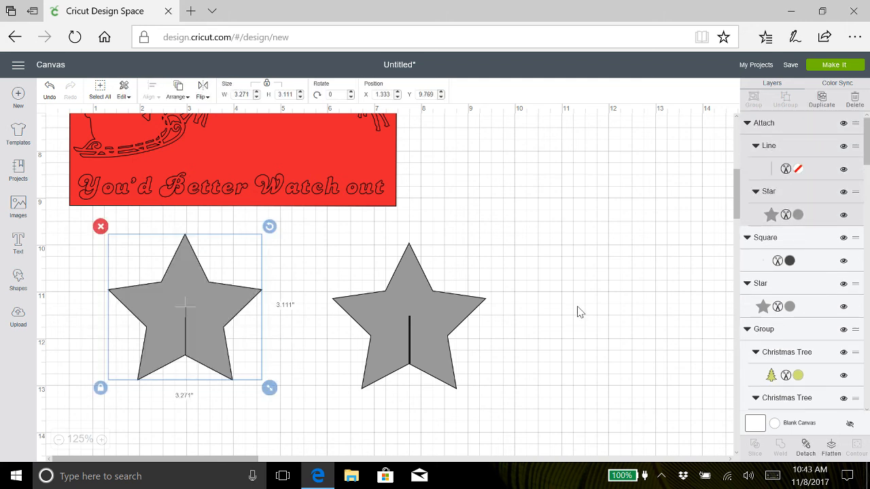
# - Attach the thin bar to the original gray star
pyautogui.moveTo(494, 354); pyautogui.dragTo(343, 352)
pyautogui.click(804, 449)
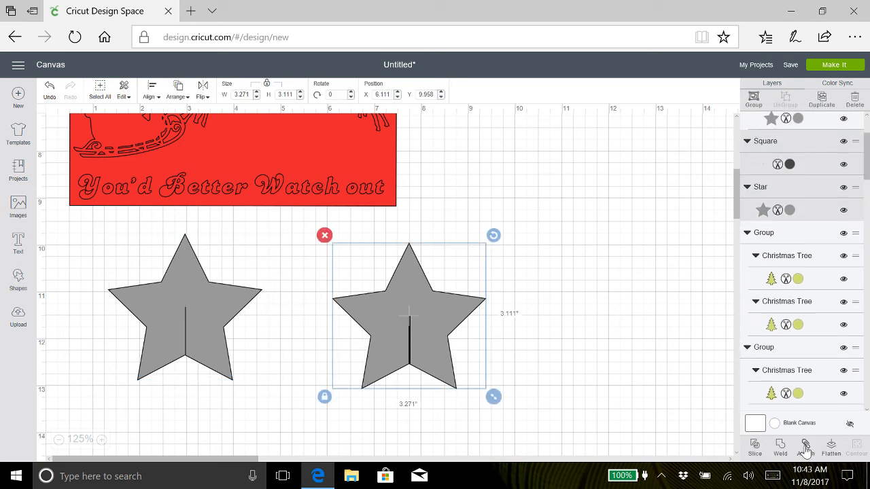
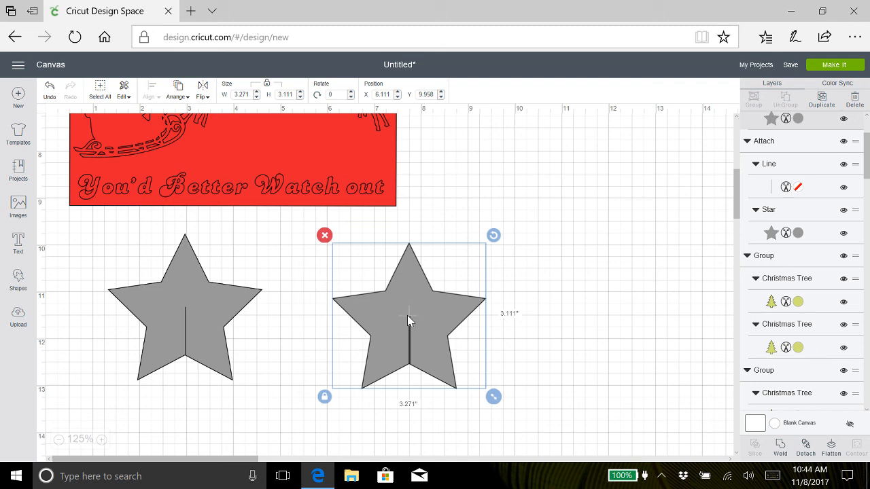
pyautogui.scroll(-2, 542, 320)
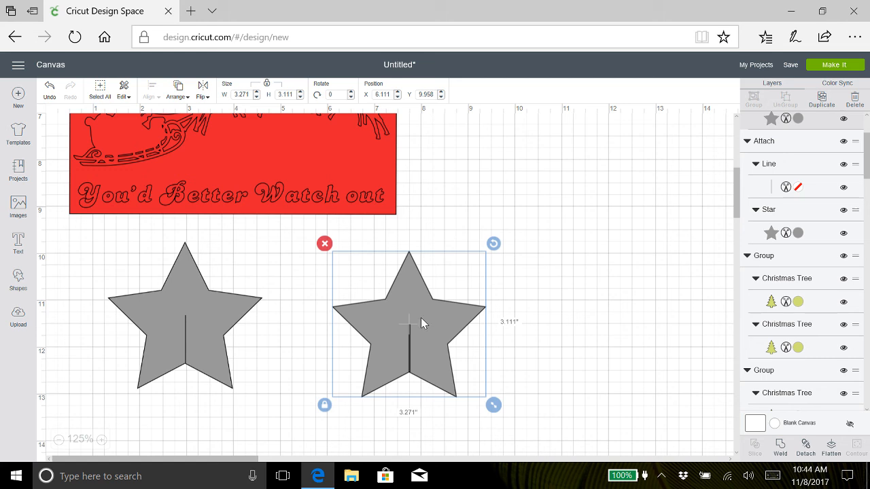
# - Move the star with the attached bar to about X 4.911, Y 9.492 and duplicate it twice
pyautogui.moveTo(421, 322); pyautogui.dragTo(361, 302)
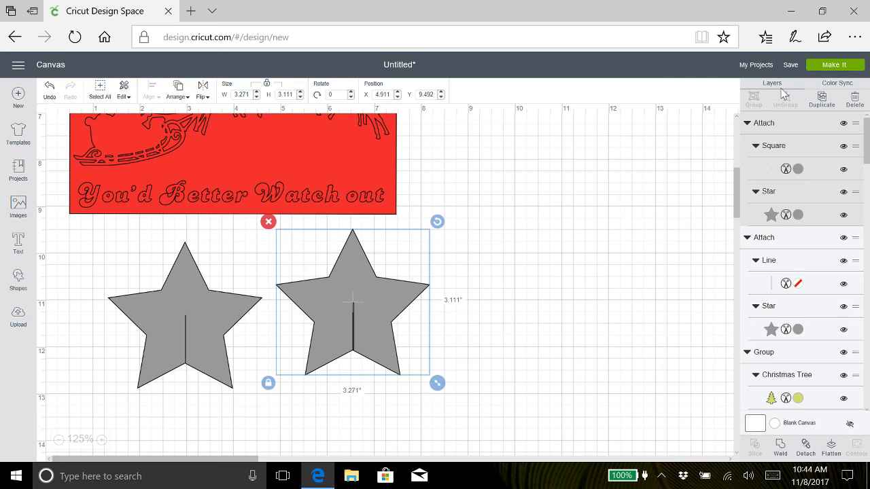
pyautogui.click(822, 102)
pyautogui.click(822, 102)
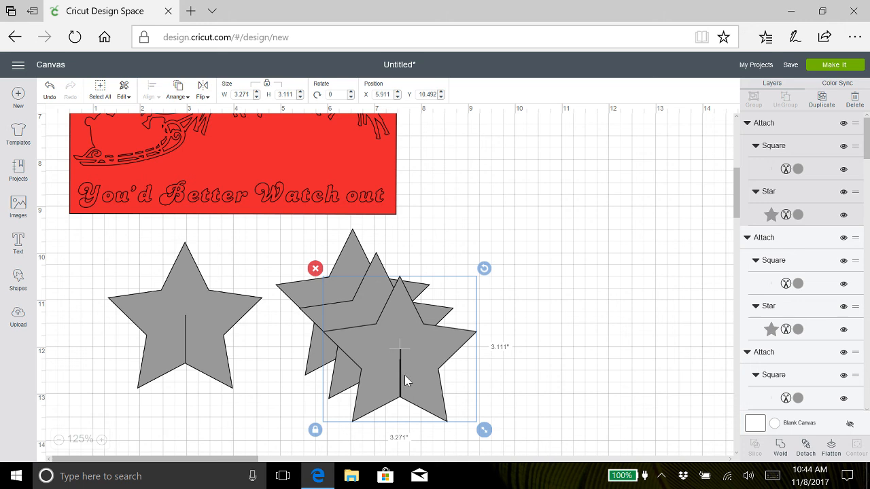
# - Move the topmost star copy to the empty area at about X 10.256, Y 8.703 and shrink it to a small star
pyautogui.moveTo(408, 379); pyautogui.dragTo(616, 292)
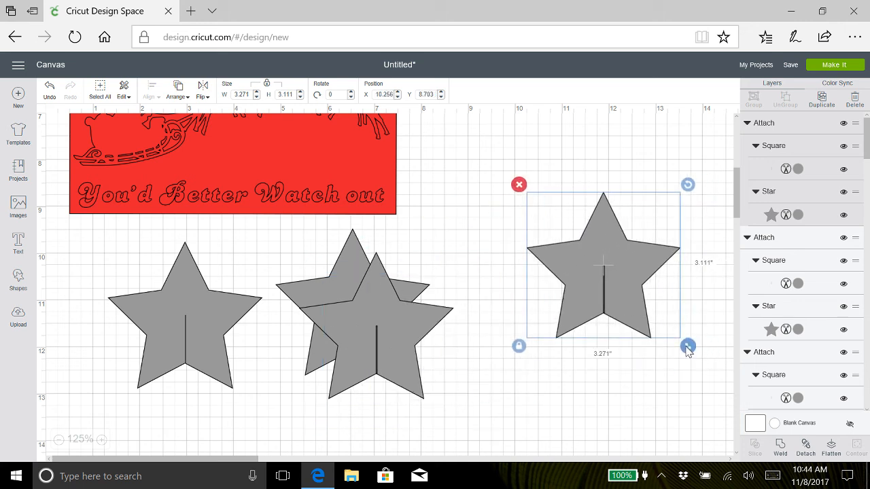
pyautogui.moveTo(687, 345); pyautogui.dragTo(656, 315)
pyautogui.moveTo(632, 270); pyautogui.dragTo(576, 229)
# - Shrink the front large star copy to about 1.259 by 1.198 inches and place it beside the small star
pyautogui.click(388, 367)
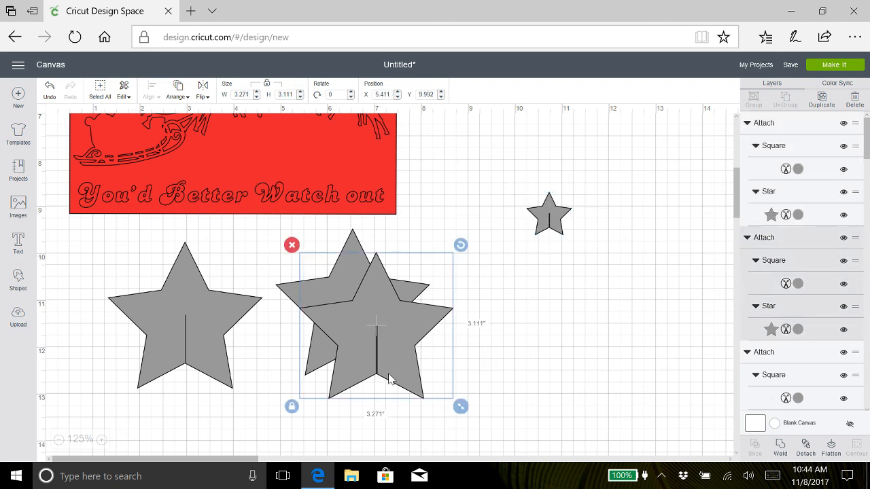
pyautogui.moveTo(453, 411); pyautogui.dragTo(371, 322)
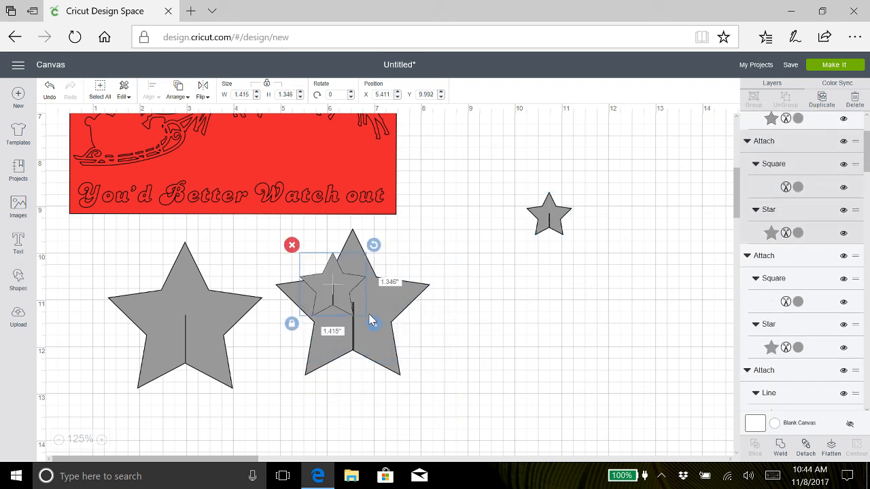
pyautogui.moveTo(336, 288); pyautogui.dragTo(526, 226)
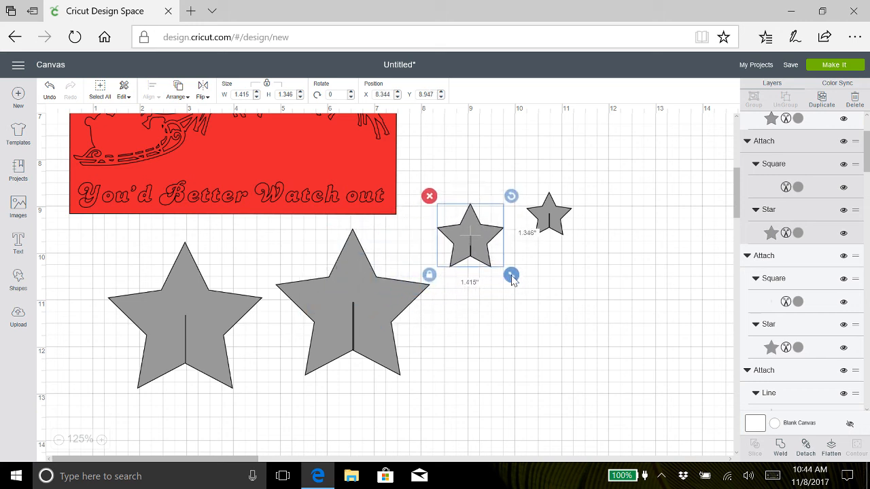
pyautogui.moveTo(510, 275); pyautogui.dragTo(503, 269)
# - Delete the two remaining large gray stars below the red panel
pyautogui.click(368, 314)
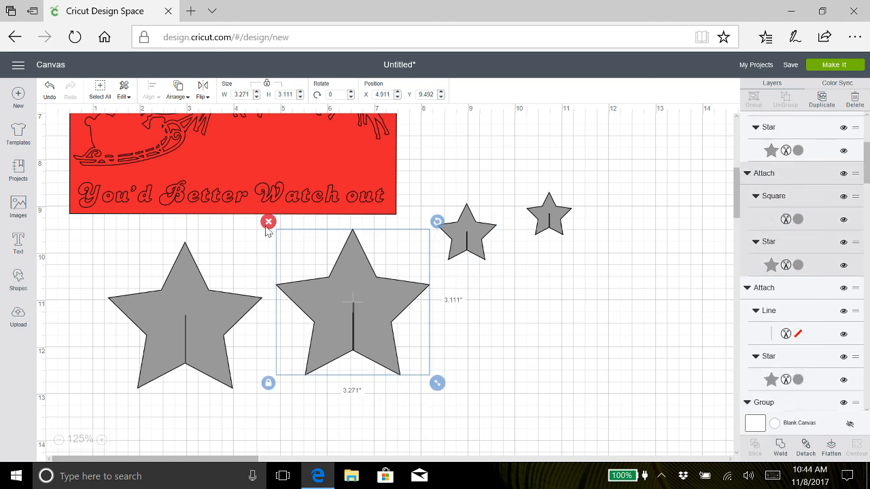
pyautogui.click(268, 222)
pyautogui.click(176, 284)
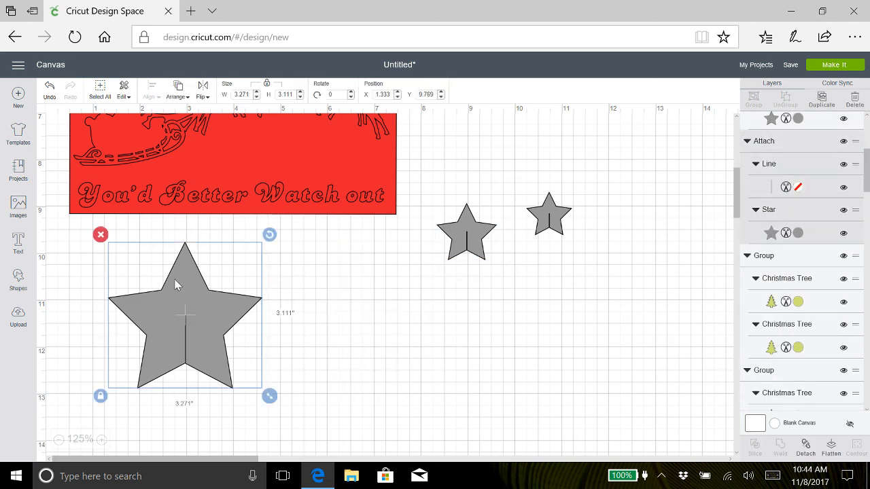
pyautogui.click(100, 235)
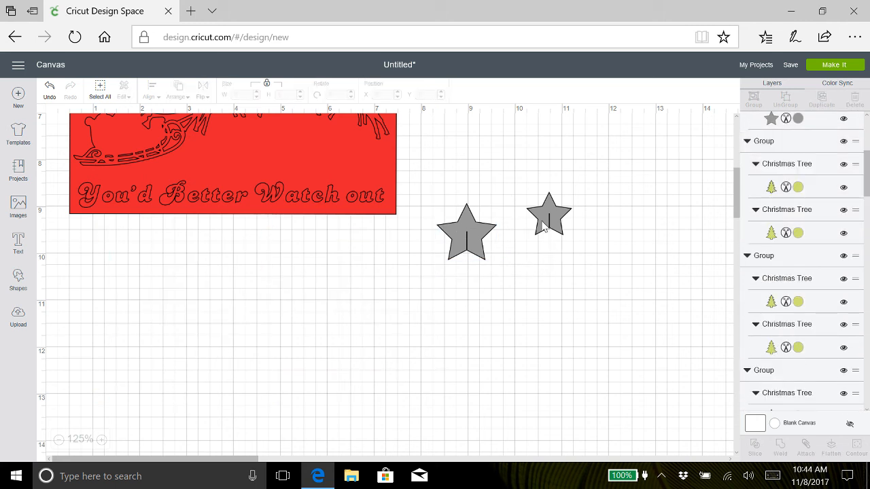
# - Move the medium star to about X 0.556, Y 9.625 and the small star to about X 2.322, Y 9.892
pyautogui.click(463, 238)
pyautogui.moveTo(449, 252); pyautogui.dragTo(99, 275)
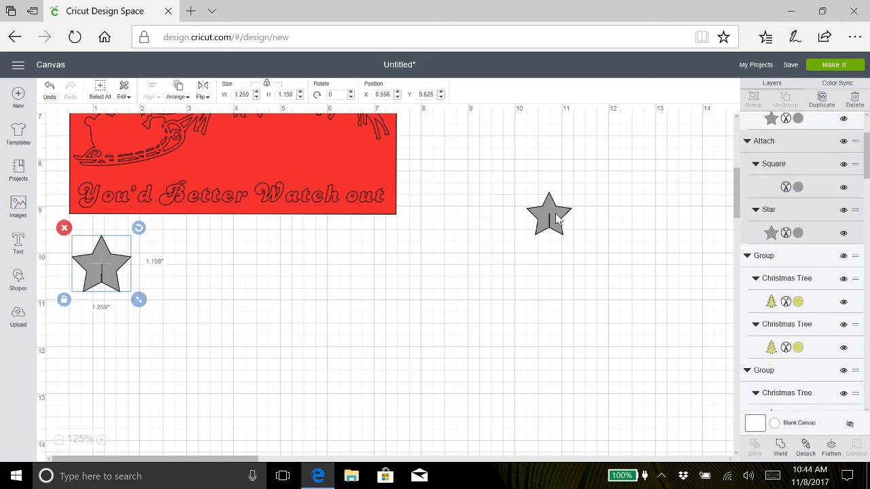
pyautogui.moveTo(544, 230); pyautogui.dragTo(168, 286)
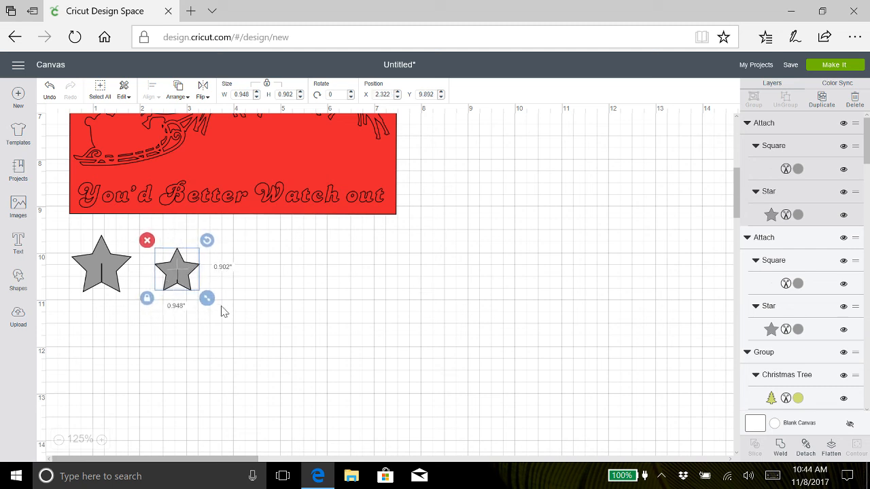
# - Group the two slotted stars and duplicate the group five times
pyautogui.moveTo(224, 304); pyautogui.dragTo(64, 235)
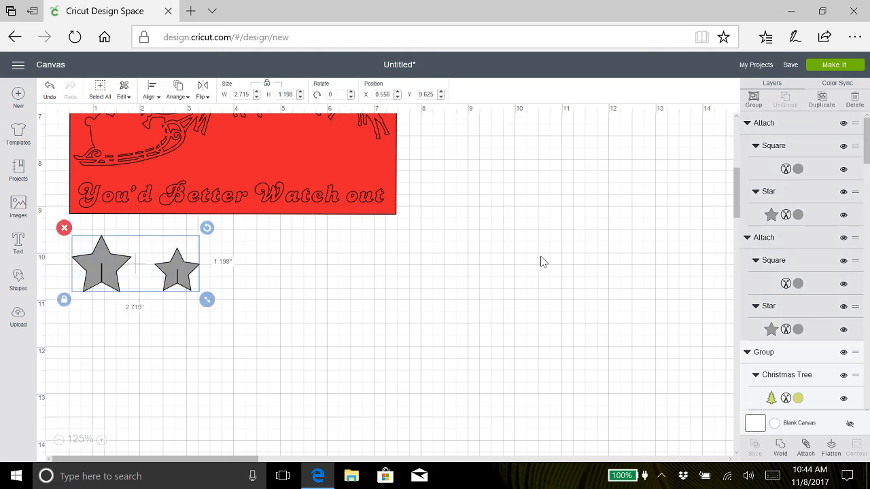
pyautogui.click(753, 100)
pyautogui.click(822, 101)
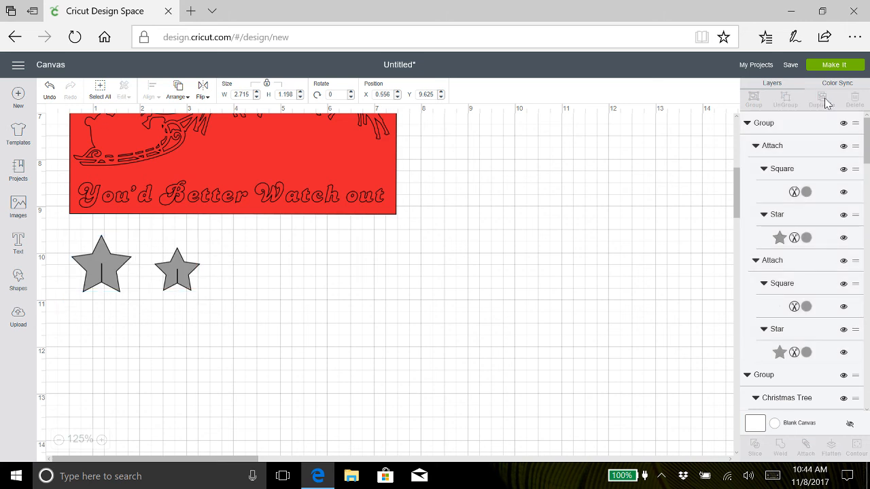
pyautogui.click(822, 101)
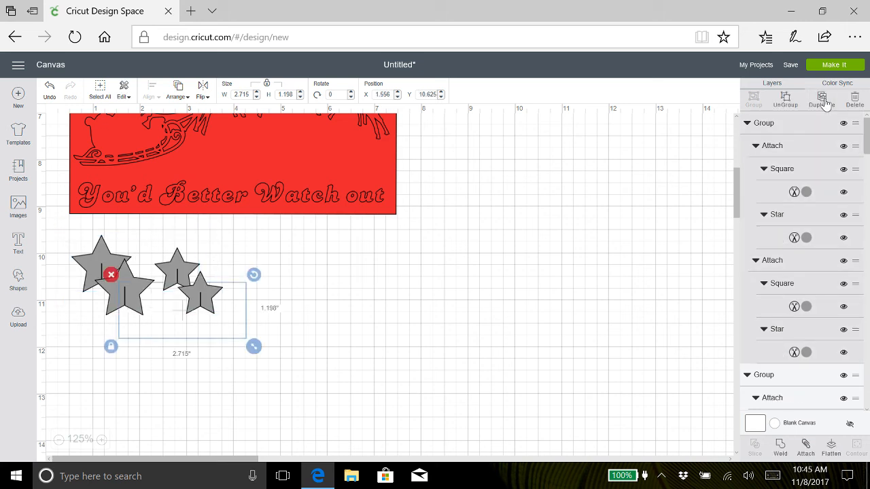
pyautogui.click(823, 100)
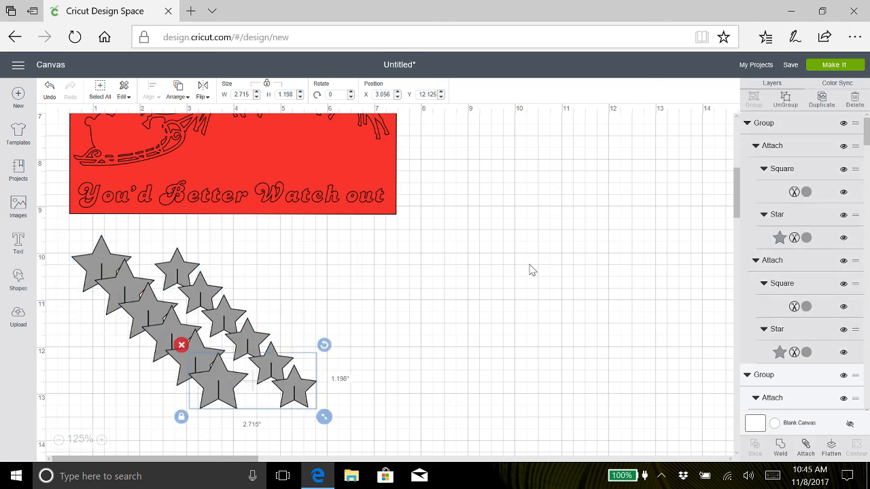
# - Save the project under the name "santa trees moon"
pyautogui.scroll(5, 517, 282)
pyautogui.scroll(-3, 516, 281)
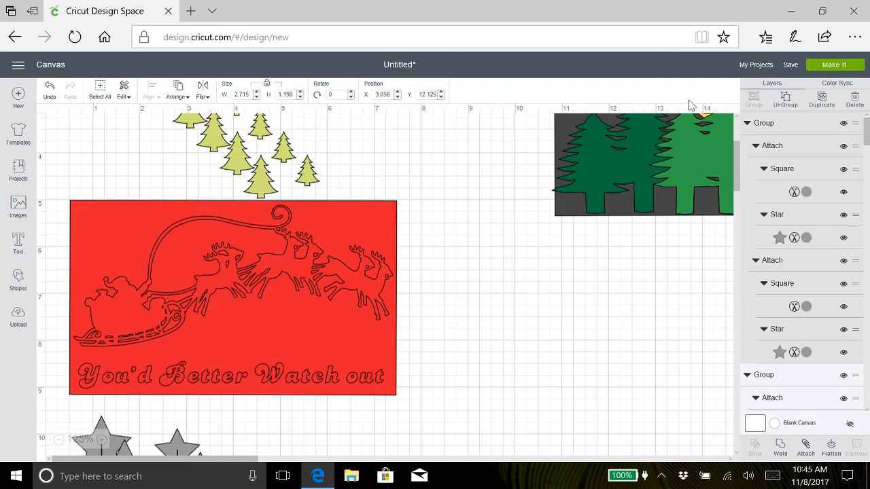
pyautogui.click(790, 66)
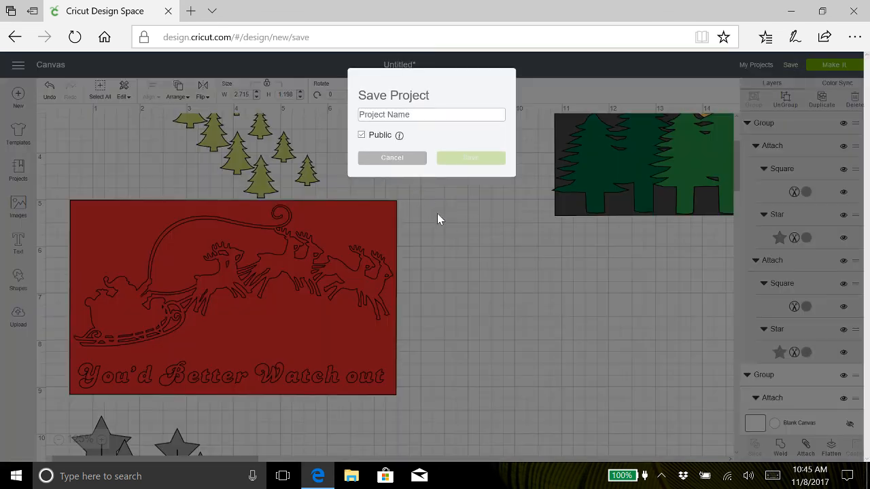
pyautogui.write('santa')
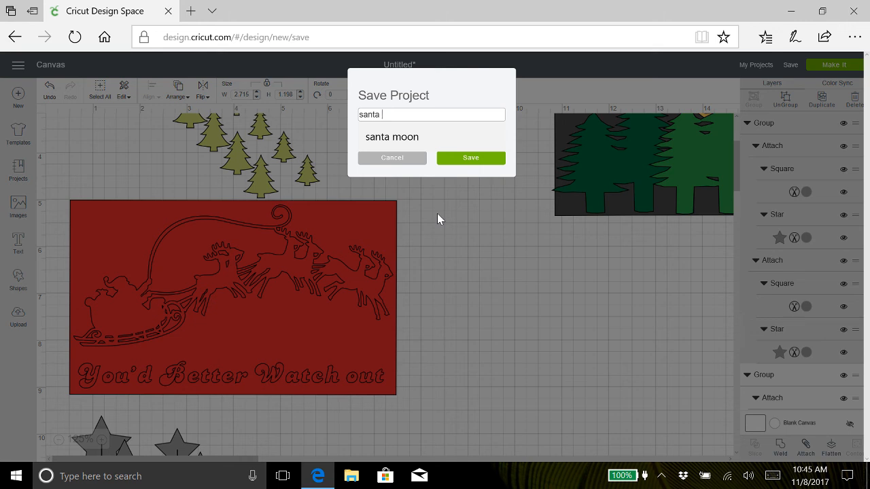
pyautogui.write(' tree')
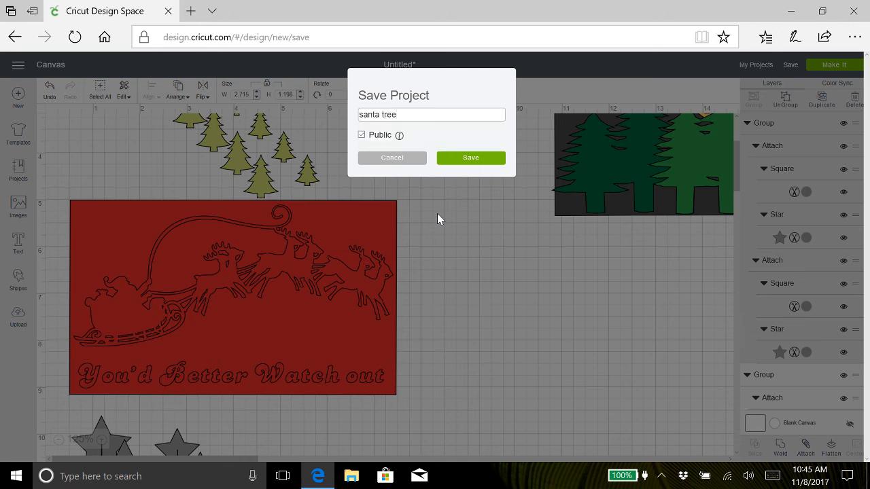
pyautogui.write('s moon')
pyautogui.click(463, 162)
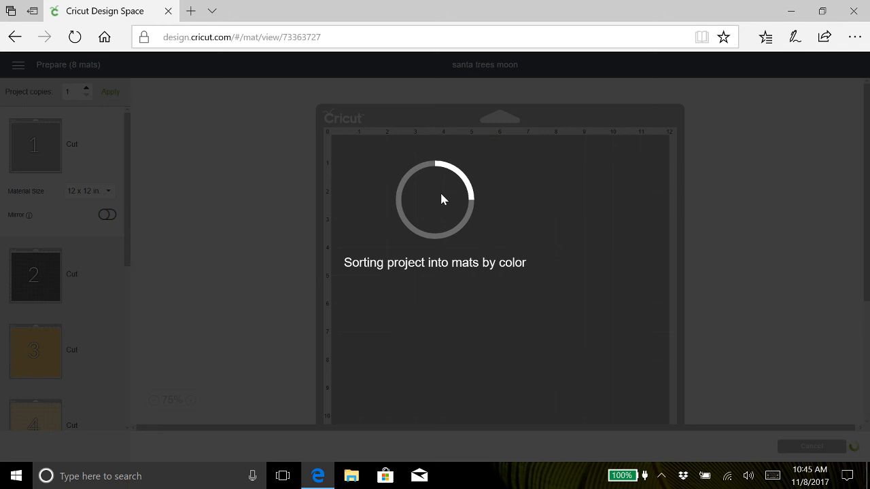
# - In the cut preview, move the crescent moon on mat 3 to the mat's upper-right corner
pyautogui.scroll(-3, 274, 237)
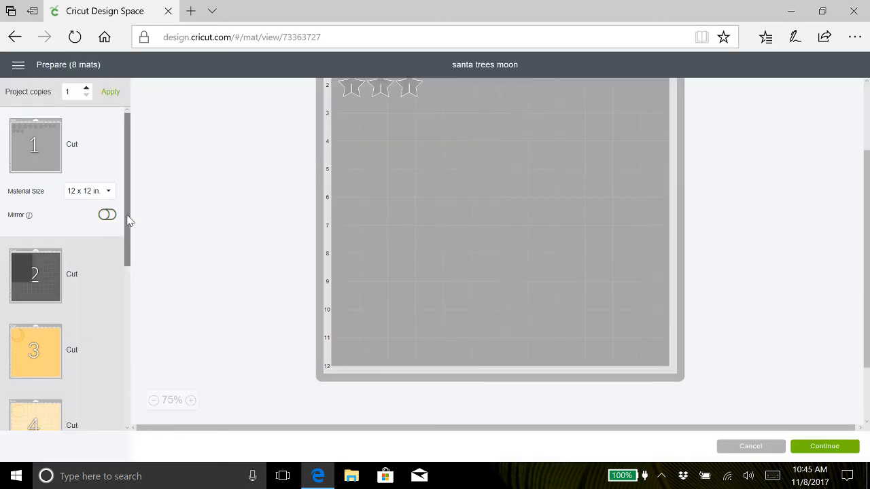
pyautogui.moveTo(129, 218); pyautogui.dragTo(130, 271)
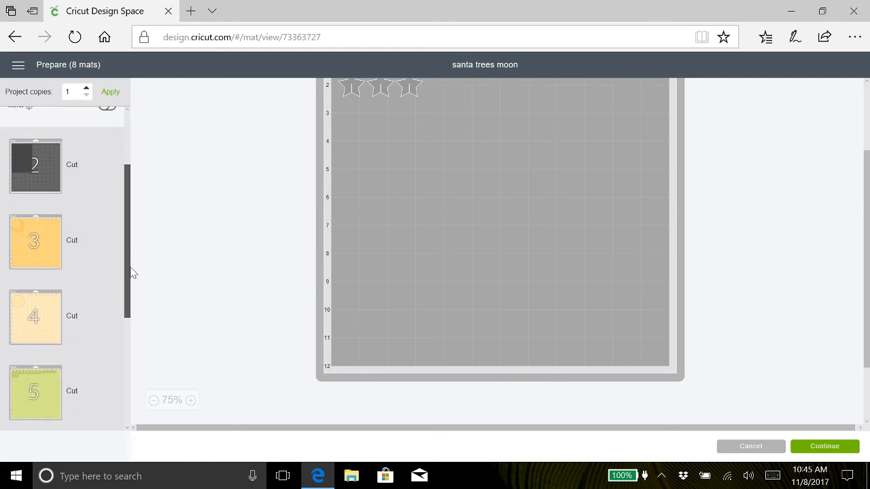
pyautogui.click(41, 250)
pyautogui.scroll(3, 478, 224)
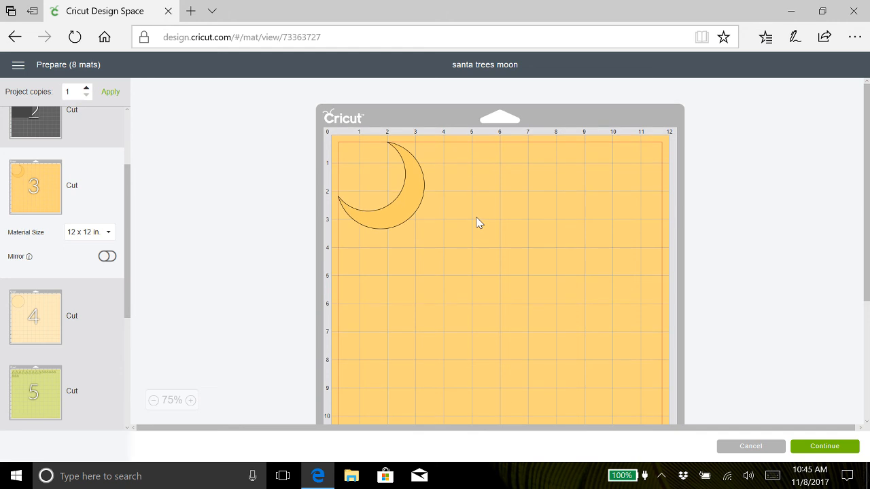
pyautogui.moveTo(408, 206); pyautogui.dragTo(650, 193)
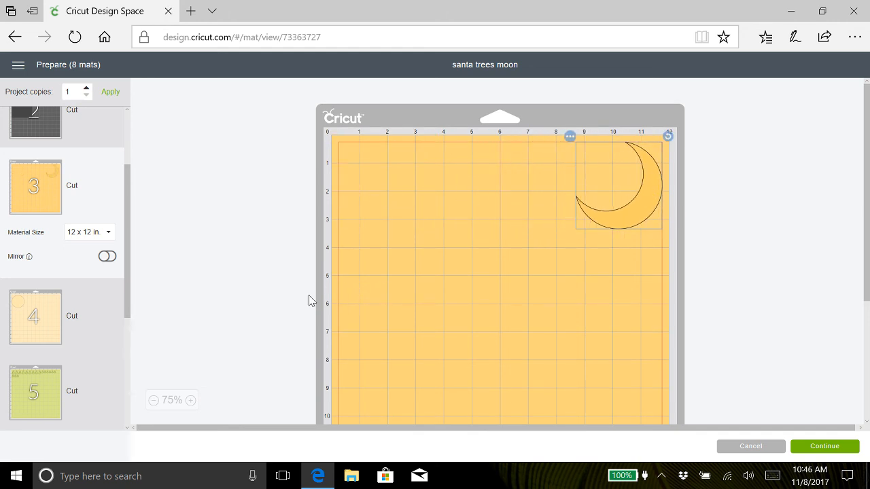
# - Check the small trees on mat 5 and move the dark green tree row on mat 7 to the mat's lower-left corner
pyautogui.click(38, 397)
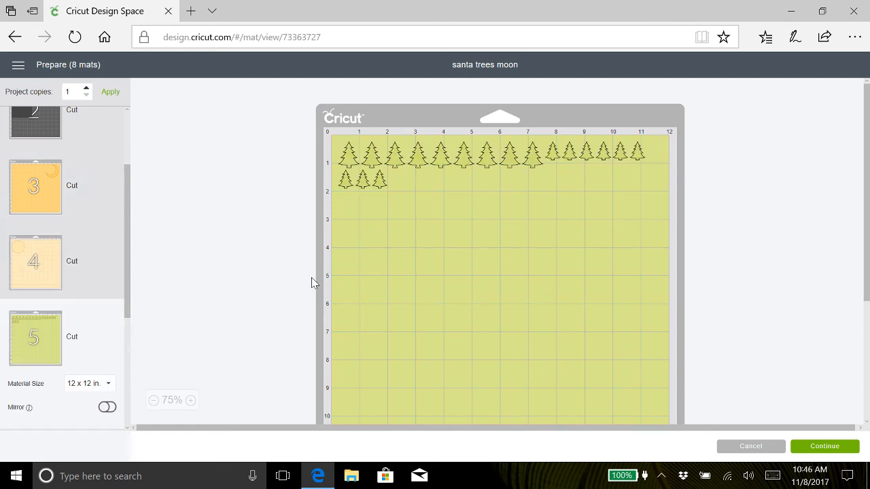
pyautogui.moveTo(127, 312); pyautogui.dragTo(124, 419)
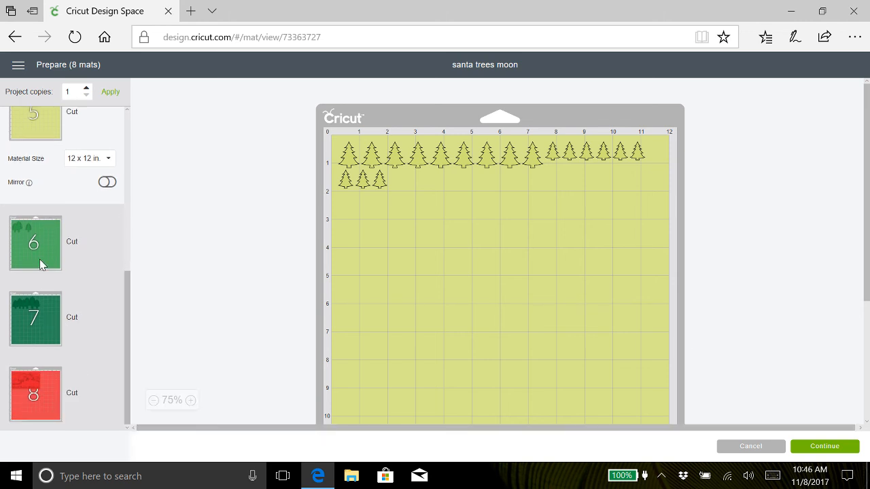
pyautogui.click(37, 324)
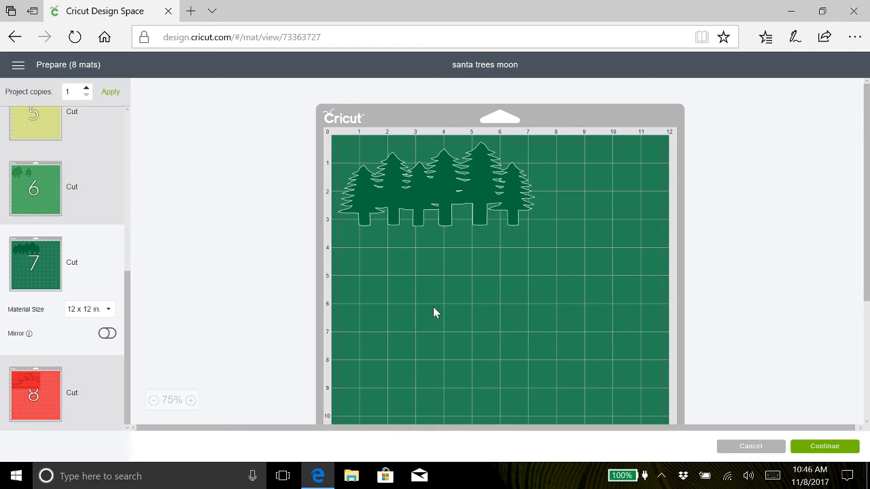
pyautogui.scroll(-2, 433, 307)
pyautogui.scroll(2, 433, 306)
pyautogui.moveTo(454, 185); pyautogui.dragTo(440, 435)
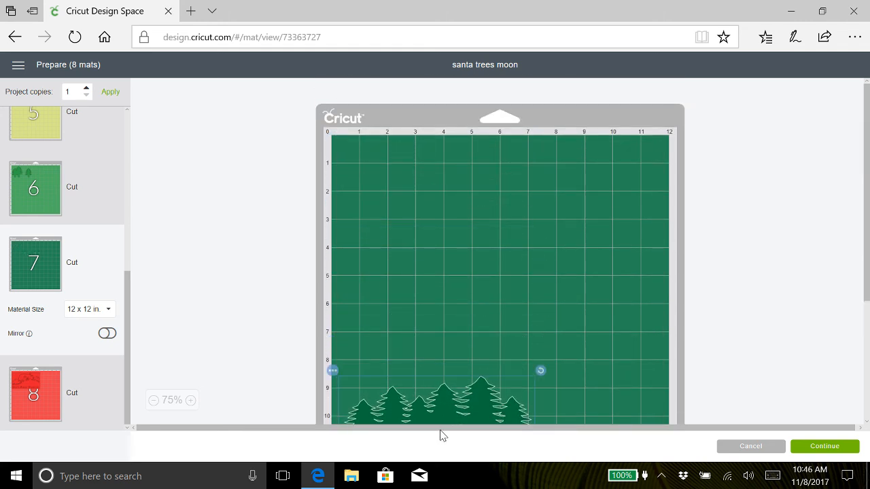
# - Move the full moon circle on mat 4 to the mat's lower-right corner
pyautogui.click(38, 127)
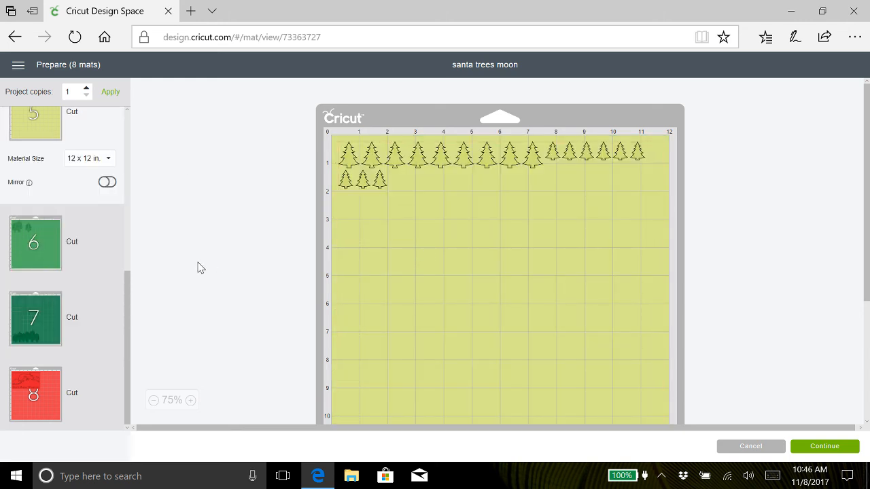
pyautogui.moveTo(130, 288); pyautogui.dragTo(125, 184)
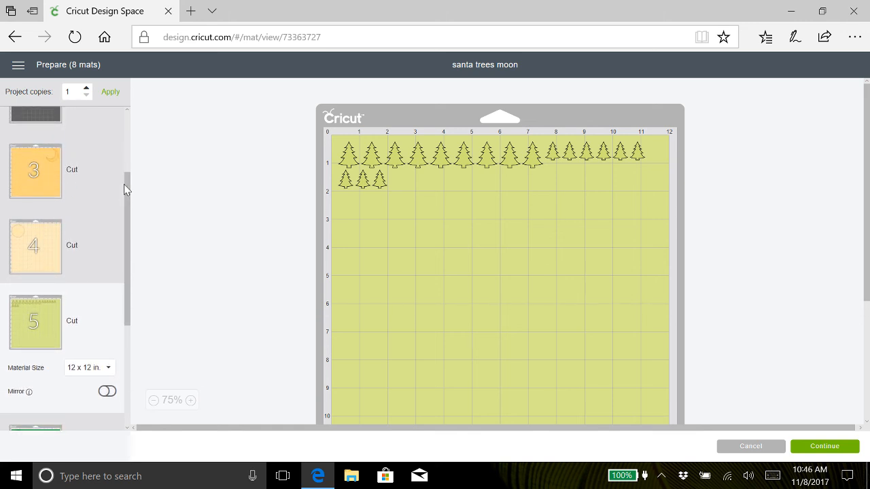
pyautogui.click(38, 247)
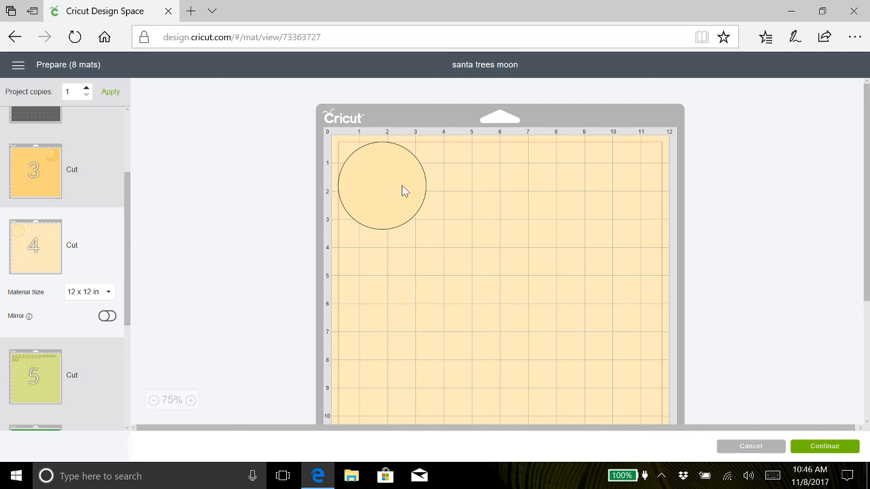
pyautogui.moveTo(404, 188); pyautogui.dragTo(680, 439)
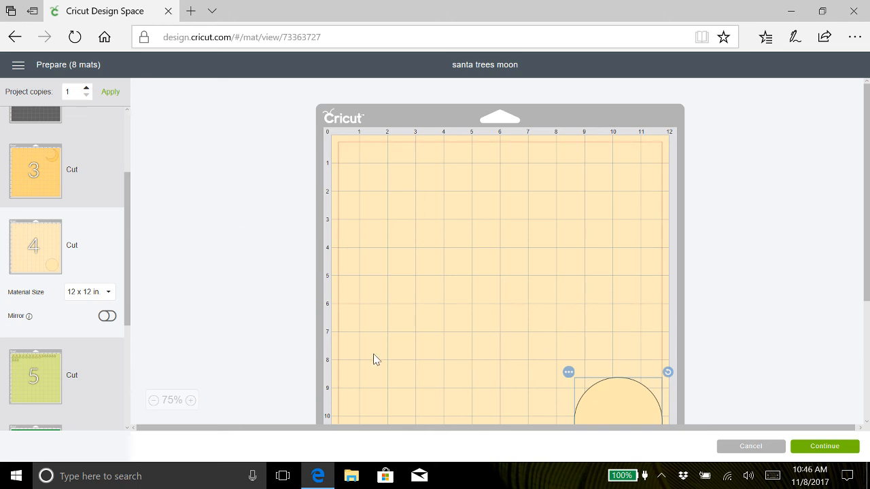
# - Examine the dark background rectangle on mat 2 and the list of mats, and cancel the cut preview
pyautogui.moveTo(129, 218); pyautogui.dragTo(126, 180)
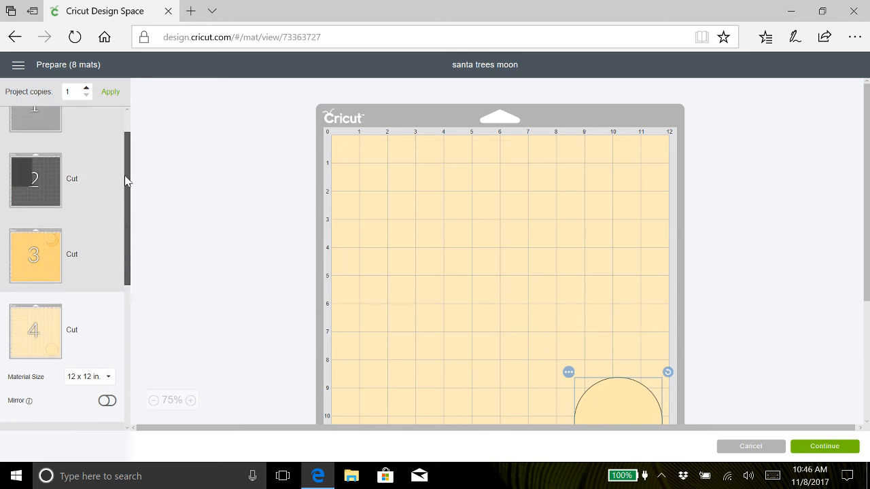
pyautogui.click(37, 184)
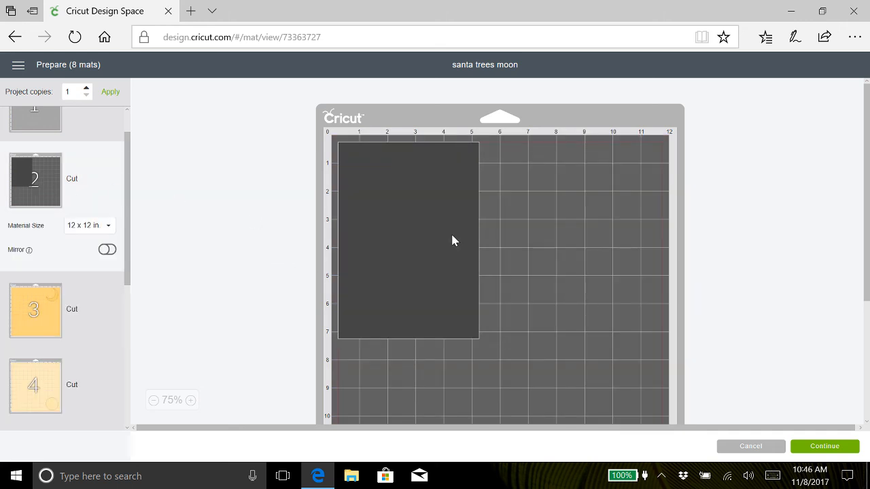
pyautogui.scroll(-2, 454, 241)
pyautogui.scroll(2, 454, 240)
pyautogui.scroll(-3, 593, 221)
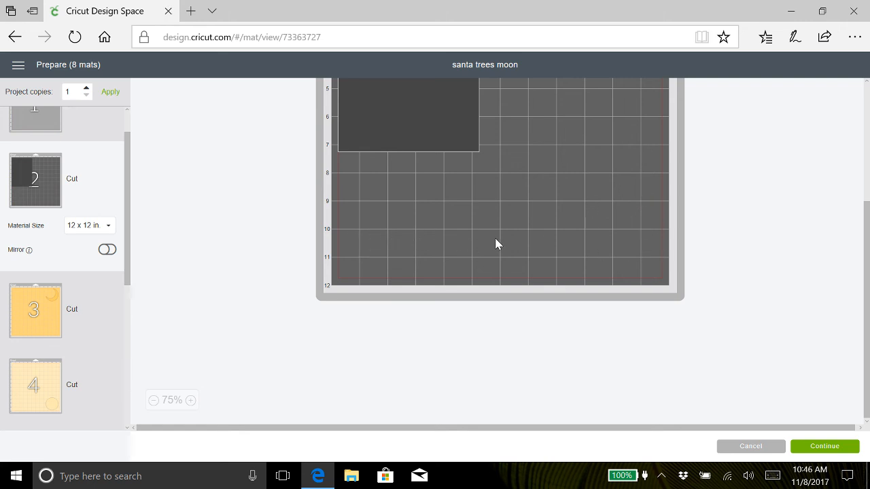
pyautogui.scroll(3, 496, 244)
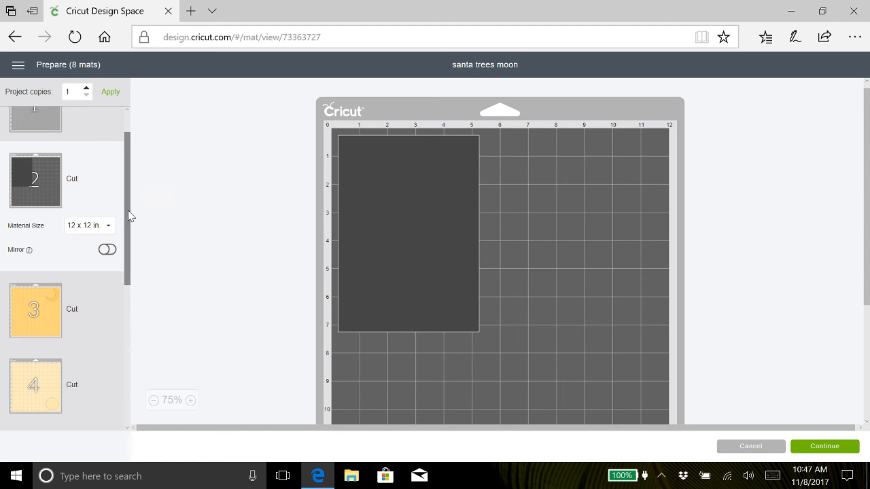
pyautogui.moveTo(127, 216); pyautogui.dragTo(117, 362)
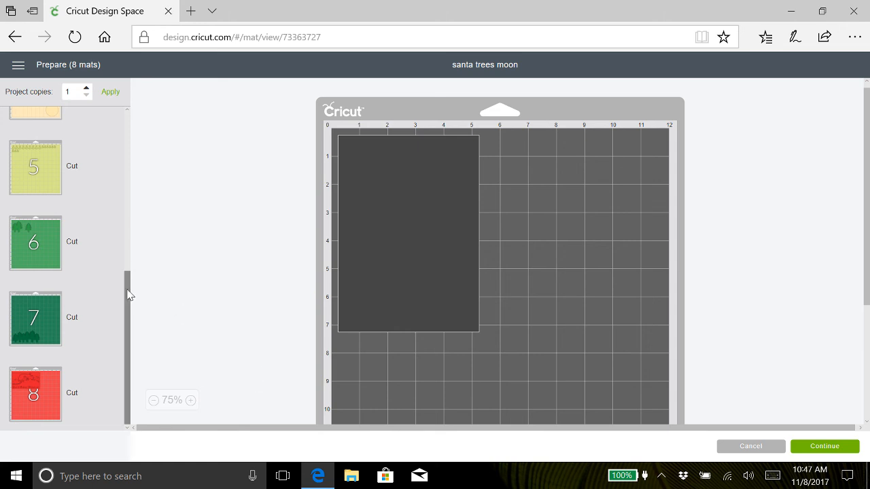
pyautogui.moveTo(129, 295); pyautogui.dragTo(127, 251)
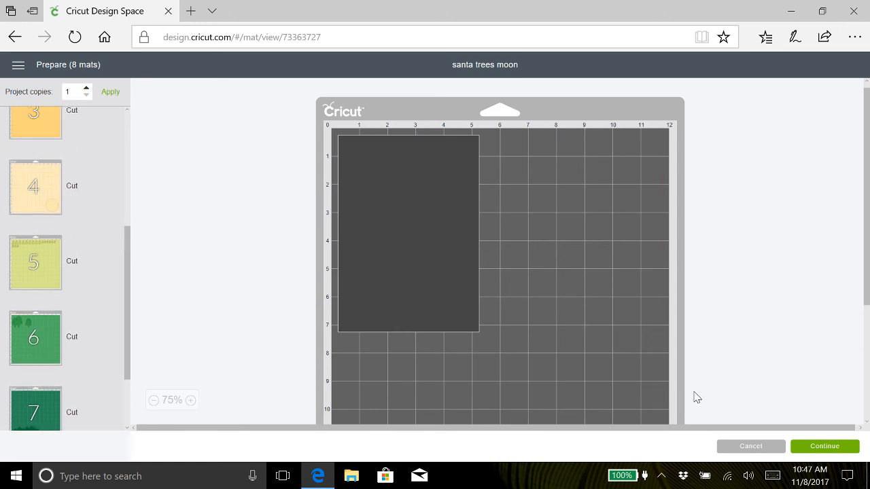
pyautogui.click(751, 448)
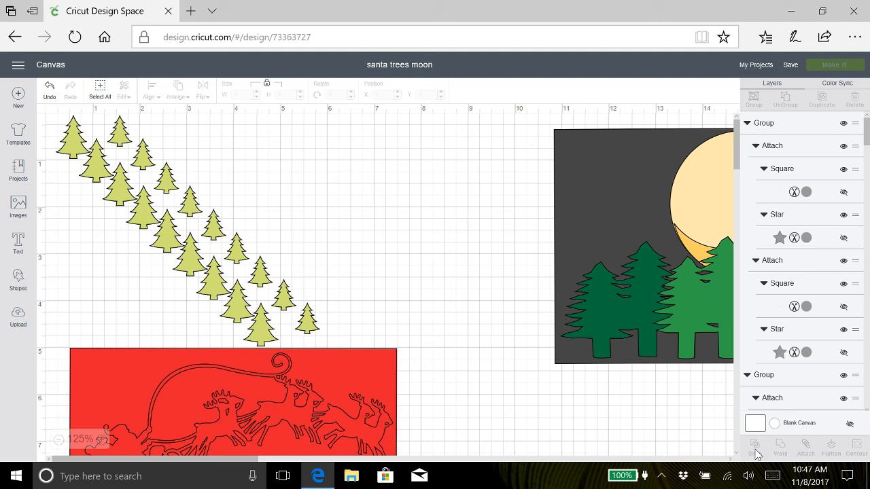
# - Move the dark gray background rectangle behind the moon and trees to about X 10.538, Y 0.375
pyautogui.click(617, 207)
pyautogui.moveTo(617, 208)
pyautogui.mouseDown()
pyautogui.moveTo(540, 215)
pyautogui.moveTo(607, 216)
pyautogui.mouseUp()
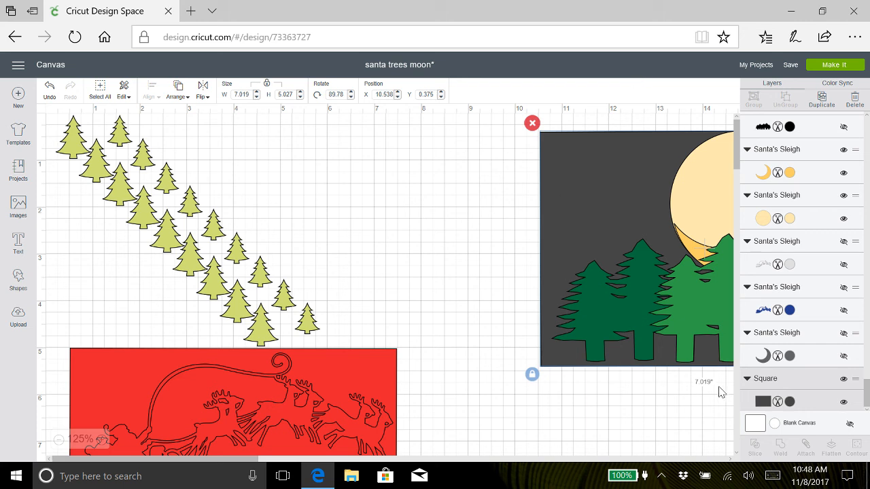
pyautogui.click(663, 478)
pyautogui.rightClick(647, 450)
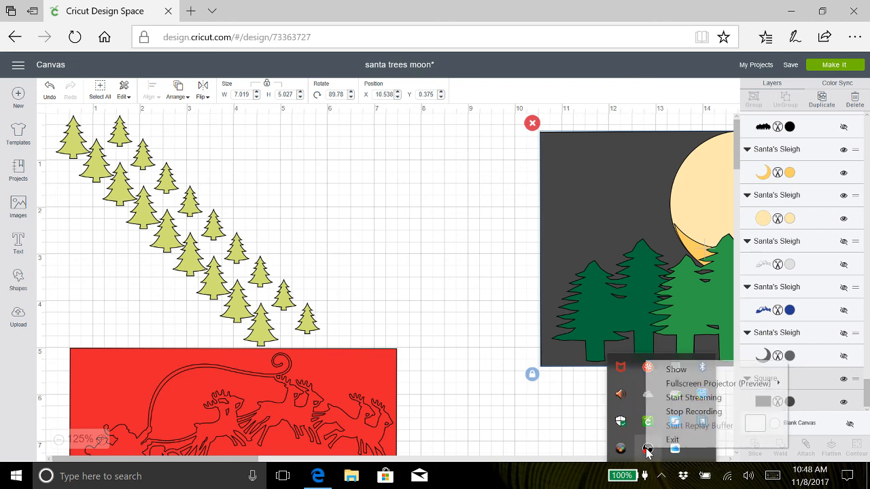